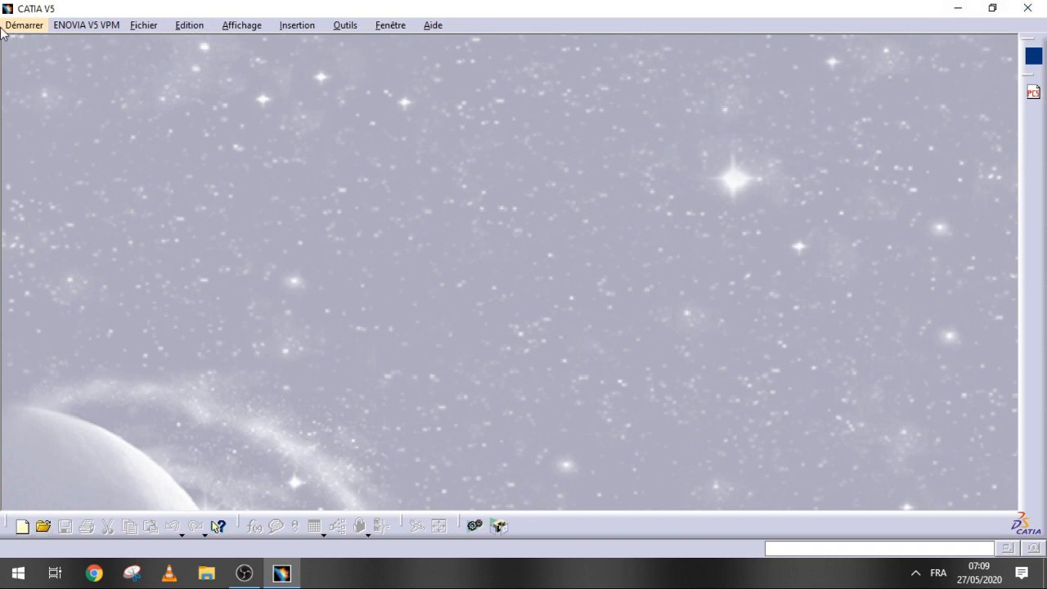
Step: Create a new part in the Part Design workbench of Conception Mécanique
{"action": "left_click", "coordinate": [28, 29]}
{"action": "mouse_move", "coordinate": [128, 105]}
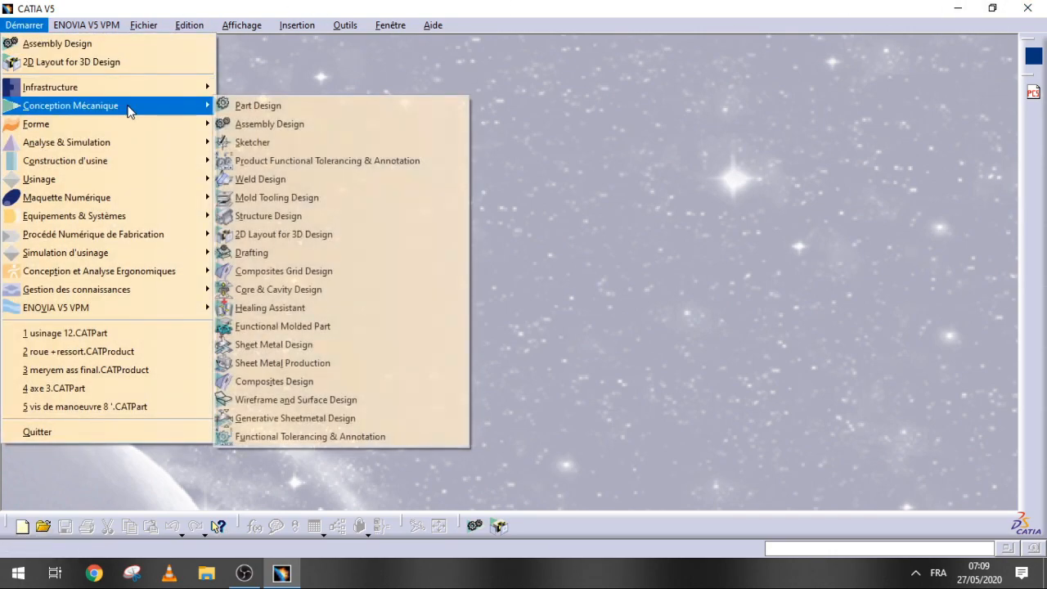
{"action": "left_click", "coordinate": [316, 104]}
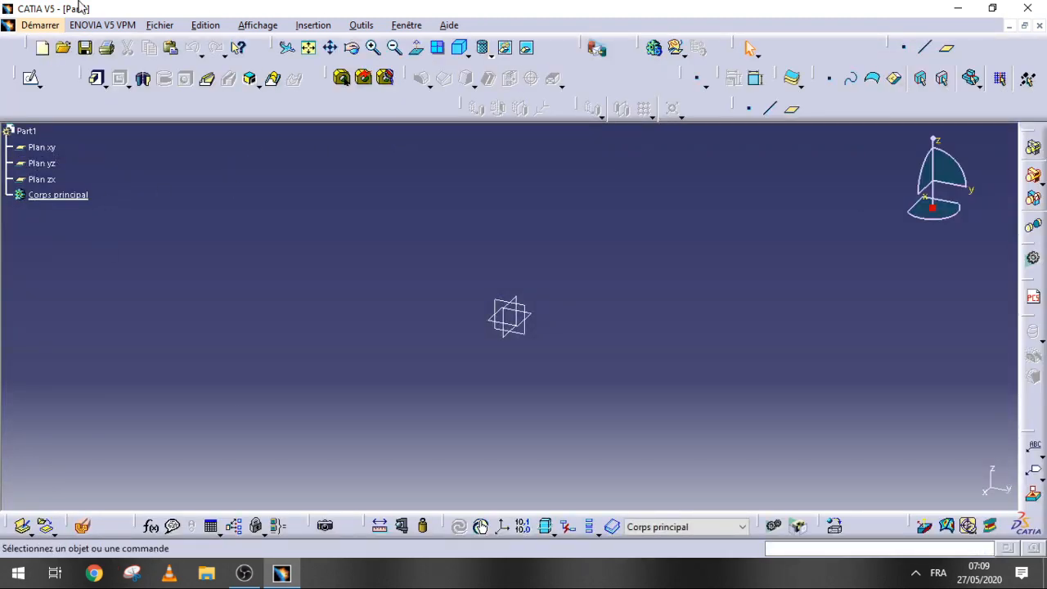
Step: On the xy plane, sketch a centred rectangle about 259 mm wide and 149 mm high around the origin
{"action": "left_click", "coordinate": [42, 149]}
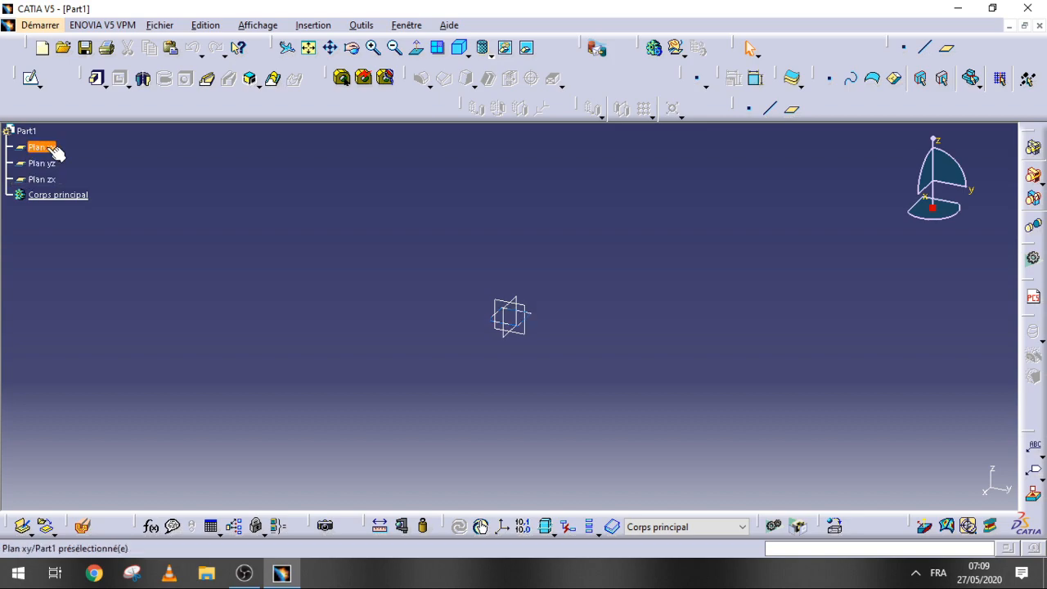
{"action": "left_click", "coordinate": [31, 78]}
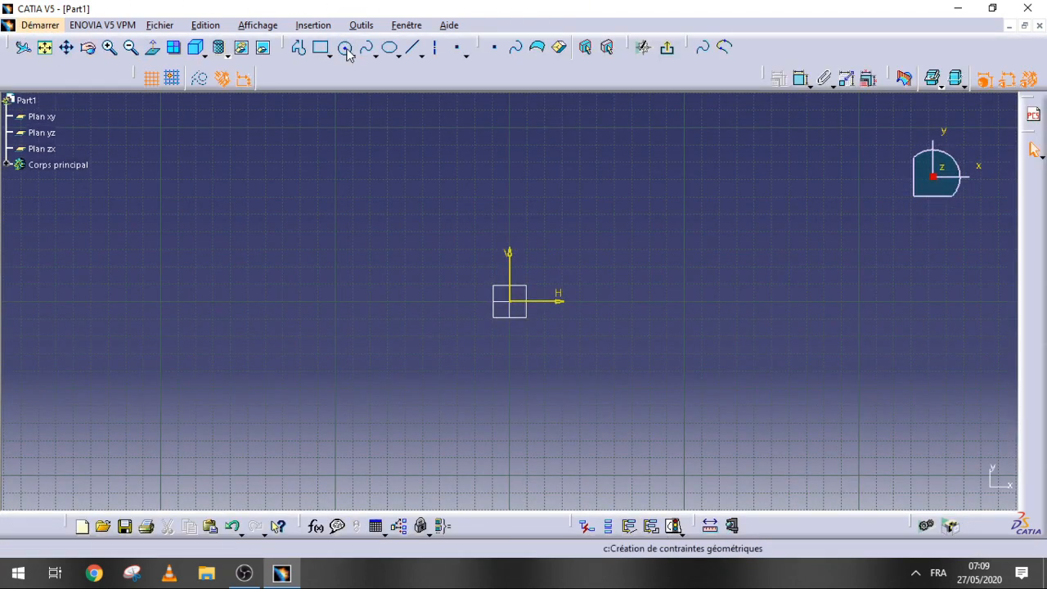
{"action": "left_click", "coordinate": [324, 49]}
{"action": "left_click", "coordinate": [330, 57]}
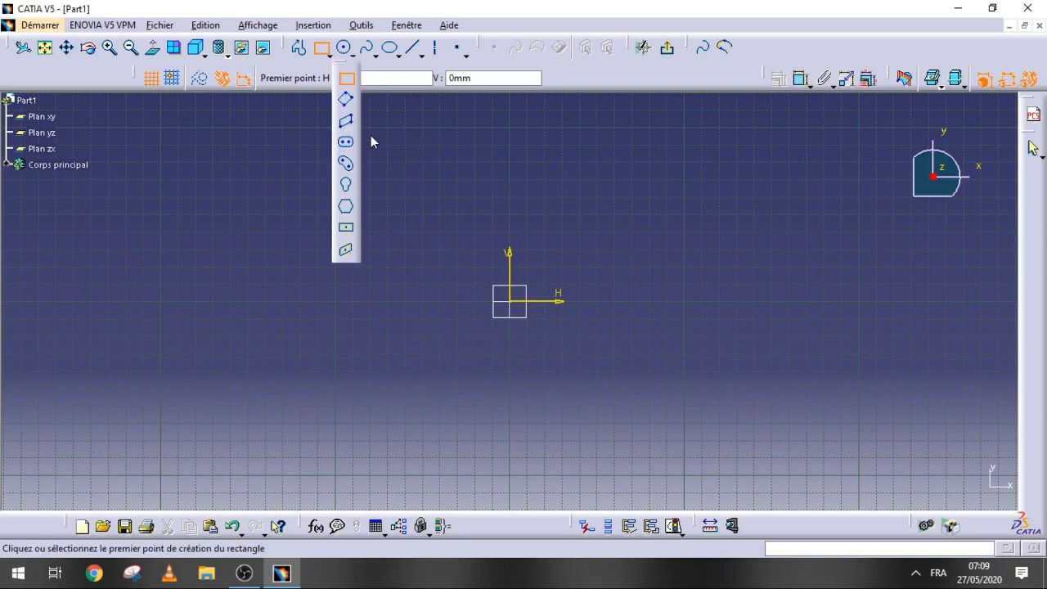
{"action": "left_click", "coordinate": [346, 226]}
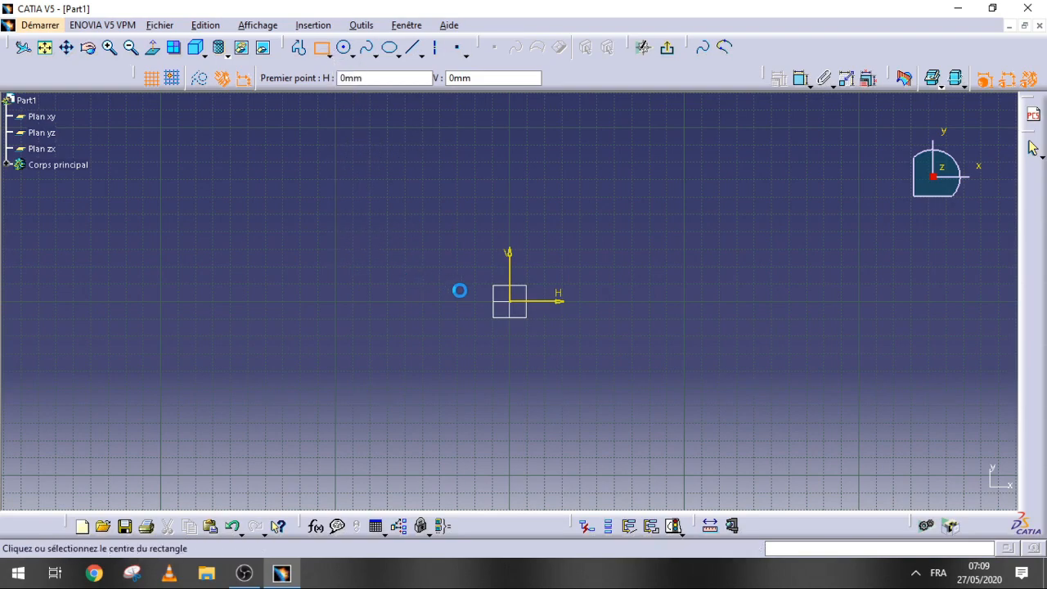
{"action": "left_click", "coordinate": [511, 301]}
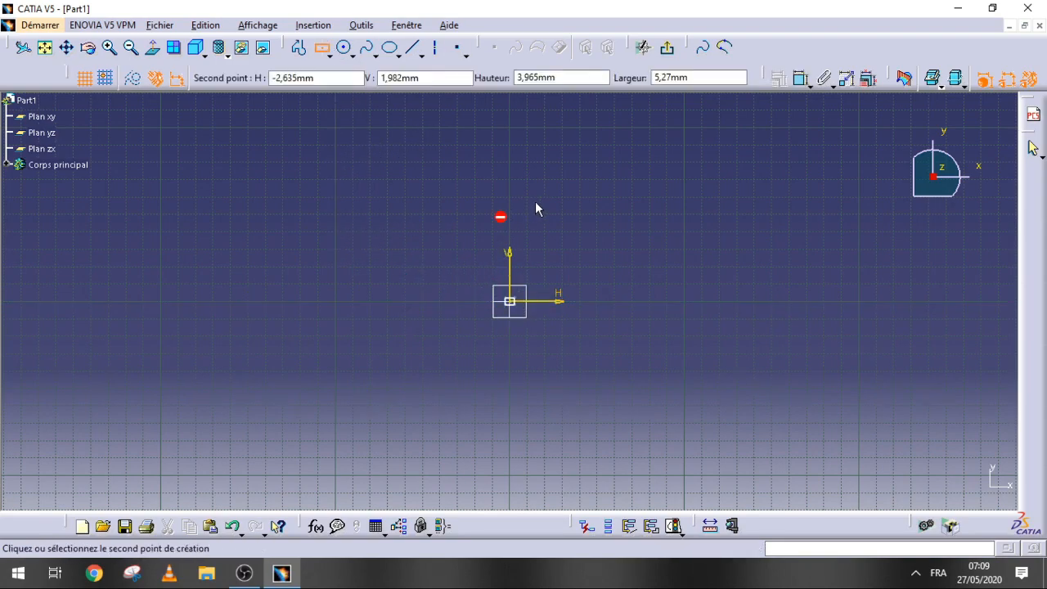
{"action": "left_click", "coordinate": [737, 172]}
{"action": "left_click", "coordinate": [760, 185]}
Step: Dimension the rectangle's horizontal side and set its length to 200 mm
{"action": "left_click", "coordinate": [801, 78]}
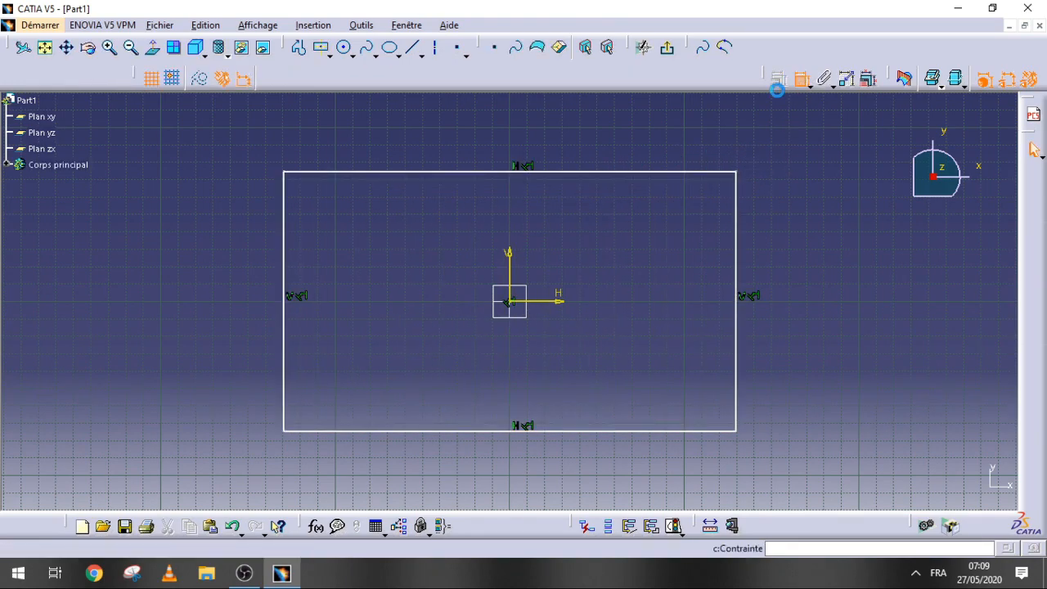
{"action": "left_click", "coordinate": [703, 172]}
{"action": "left_click", "coordinate": [673, 129]}
{"action": "double_click", "coordinate": [676, 131]}
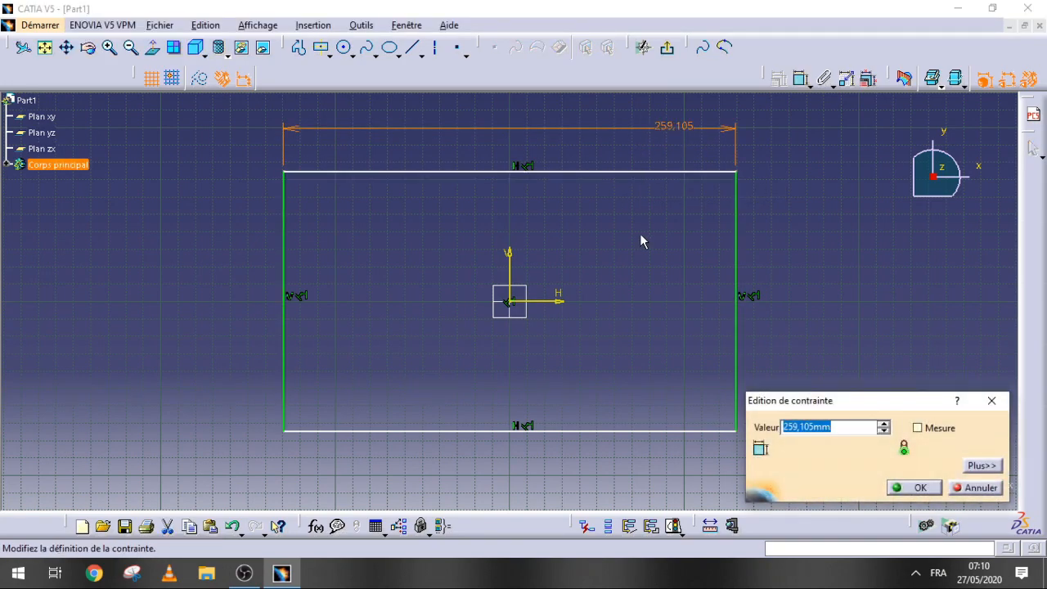
{"action": "type", "text": "200"}
{"action": "key", "text": "Return"}
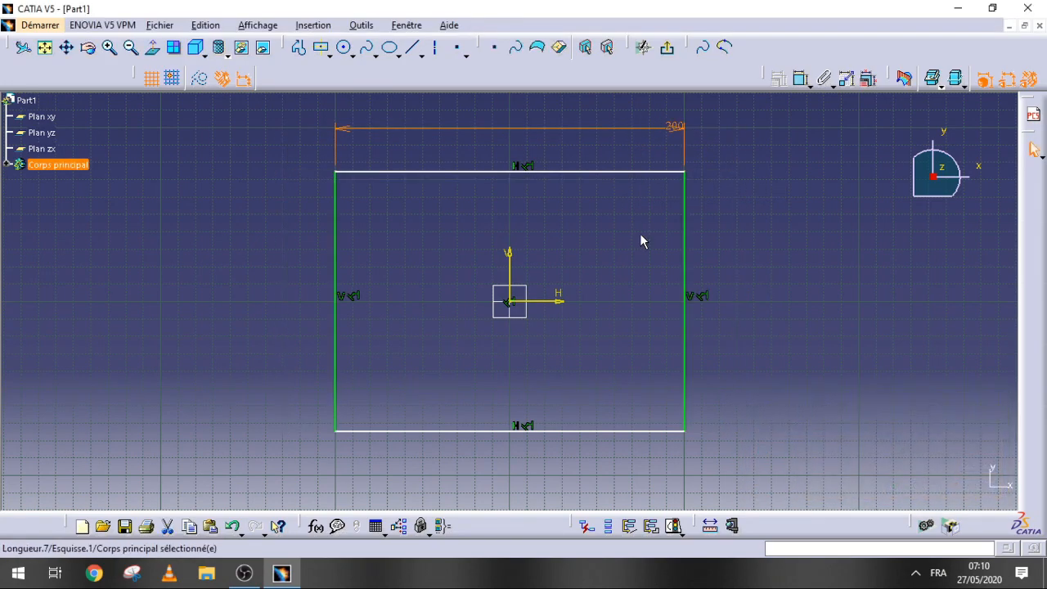
Step: Dimension the rectangle's vertical side and set its length to 120 mm
{"action": "left_click", "coordinate": [801, 78]}
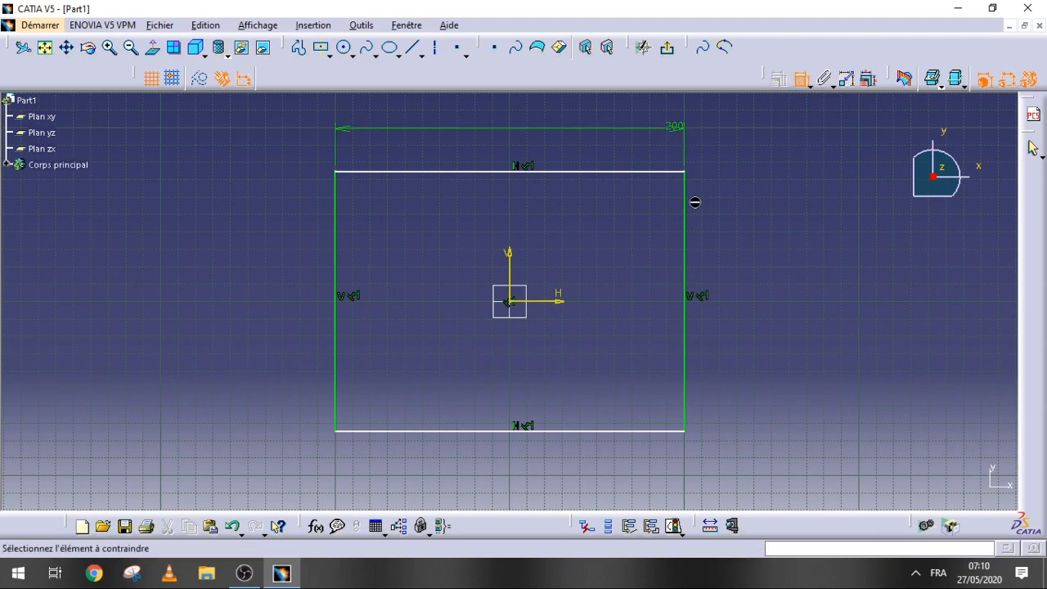
{"action": "left_click", "coordinate": [691, 207]}
{"action": "left_click", "coordinate": [783, 201]}
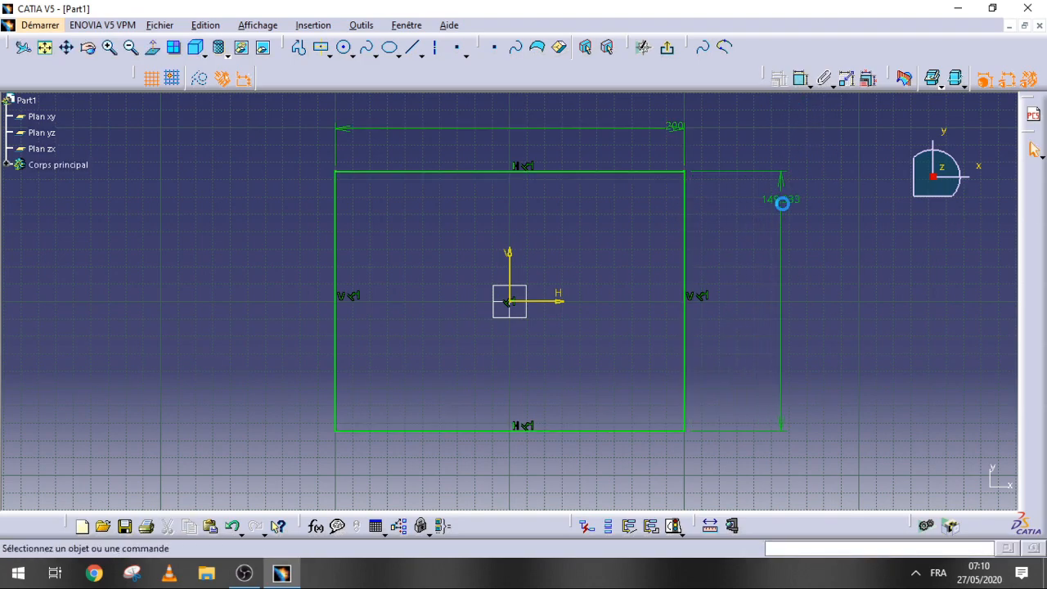
{"action": "double_click", "coordinate": [782, 201]}
{"action": "type", "text": "120"}
{"action": "key", "text": "Return"}
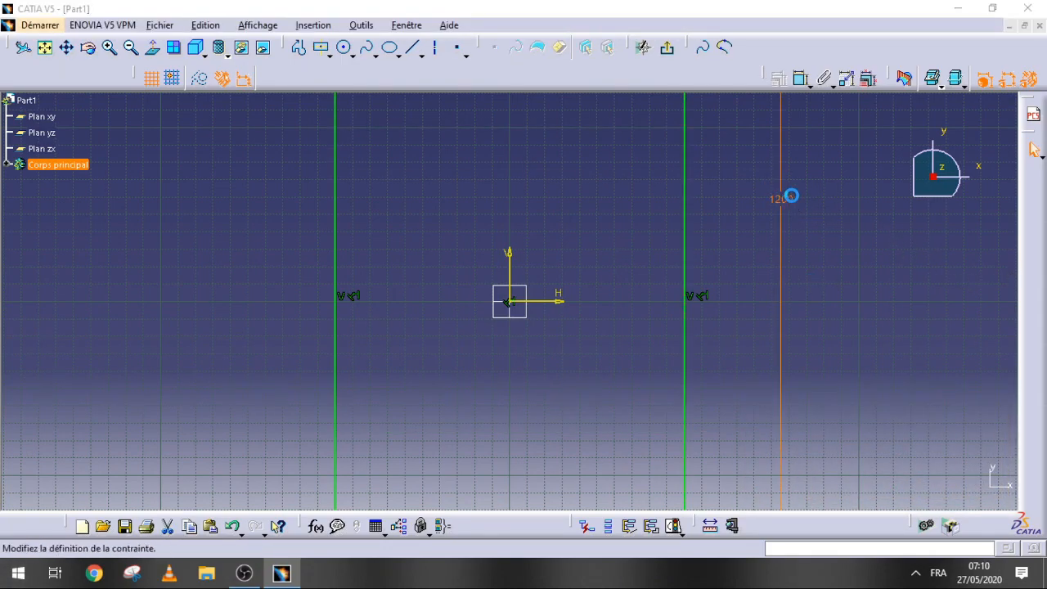
{"action": "double_click", "coordinate": [783, 198]}
{"action": "key", "text": "Home"}
{"action": "type", "text": "000"}
{"action": "key", "text": "BackSpace"}
{"action": "key", "text": "BackSpace"}
{"action": "key", "text": "BackSpace"}
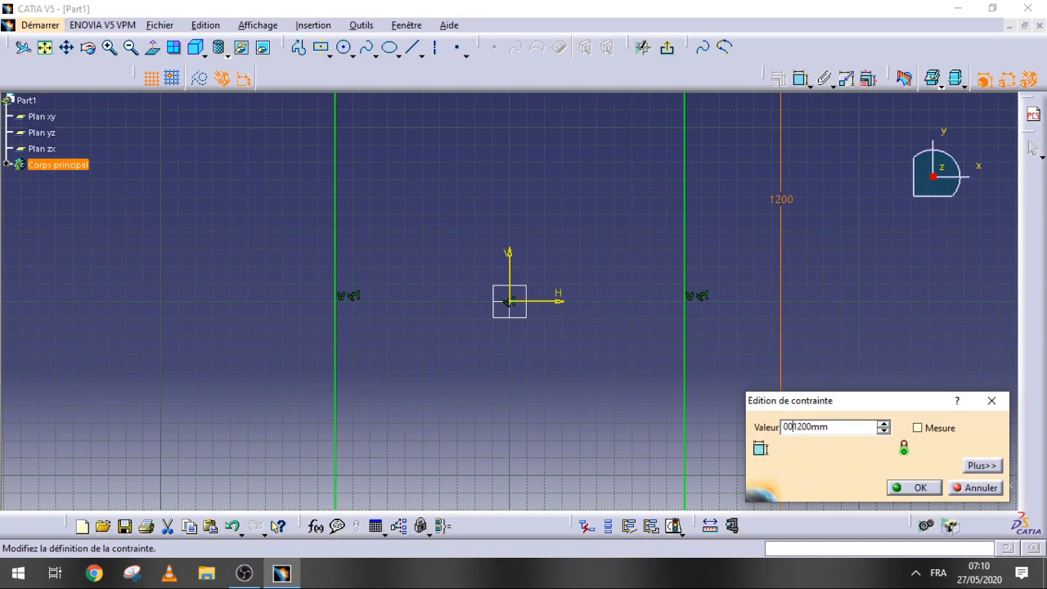
{"action": "key", "text": "Right"}
{"action": "key", "text": "Delete"}
{"action": "key", "text": "Return"}
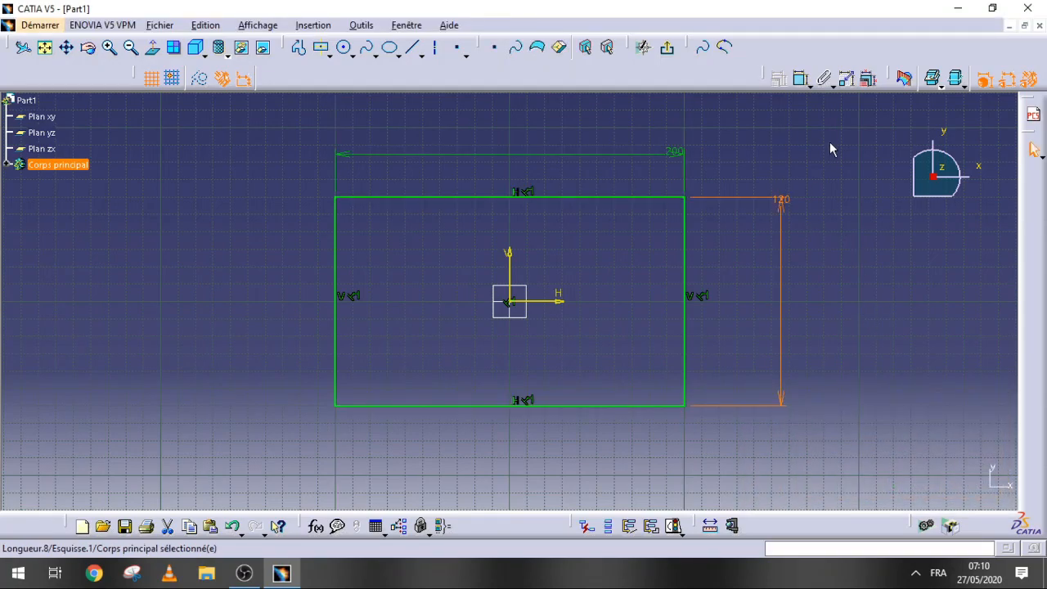
Step: Exit the sketch and extrude the rectangle 40 mm into a solid block
{"action": "left_click", "coordinate": [666, 46]}
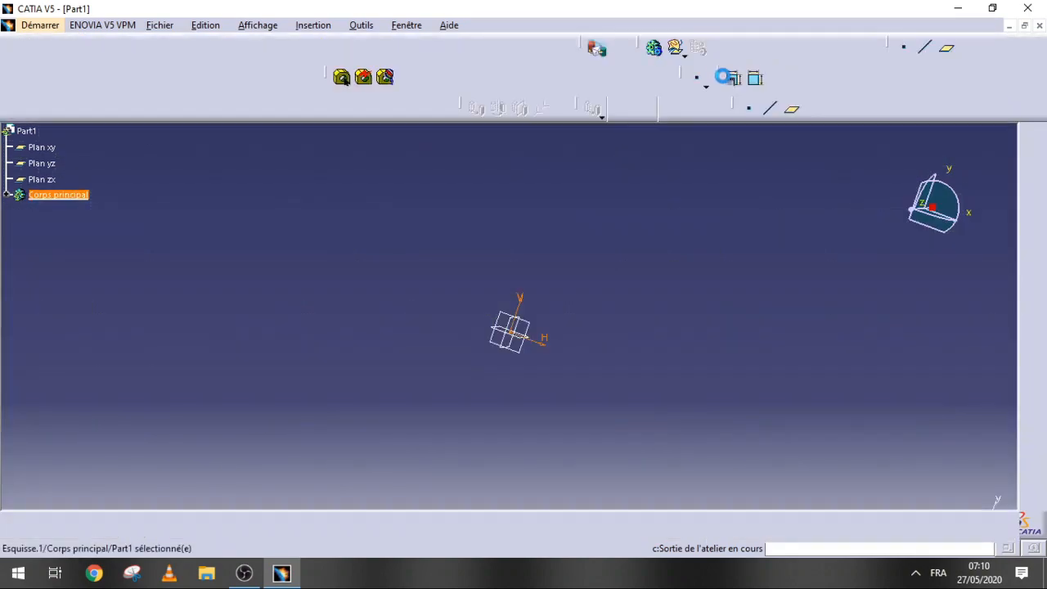
{"action": "left_click", "coordinate": [98, 78]}
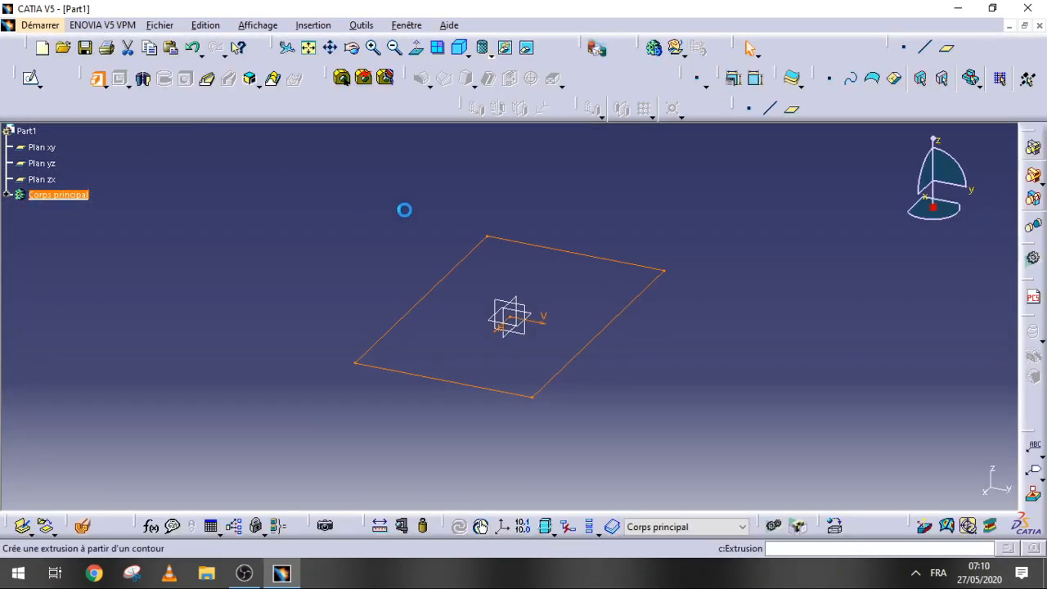
{"action": "type", "text": "40"}
{"action": "key", "text": "Return"}
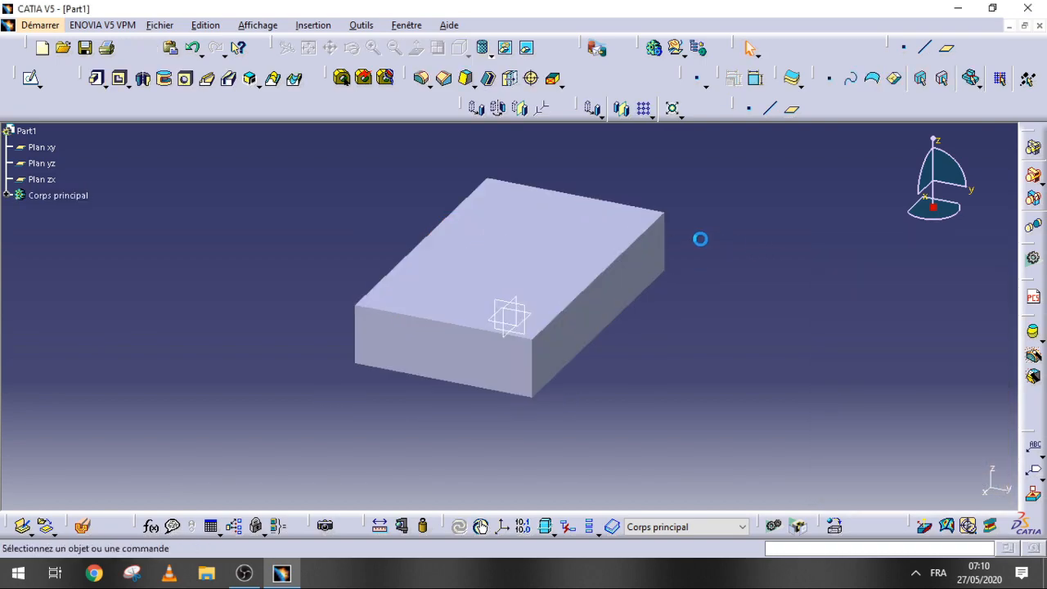
Step: On the block's top face, sketch a circle about 51 mm in diameter centred on the origin
{"action": "left_click", "coordinate": [513, 256]}
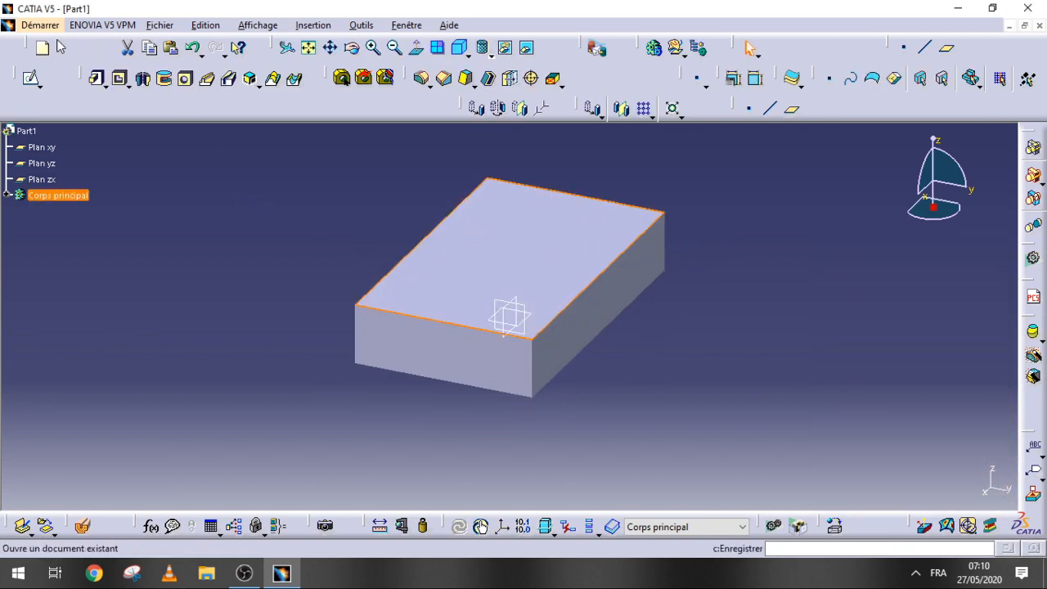
{"action": "left_click", "coordinate": [31, 78]}
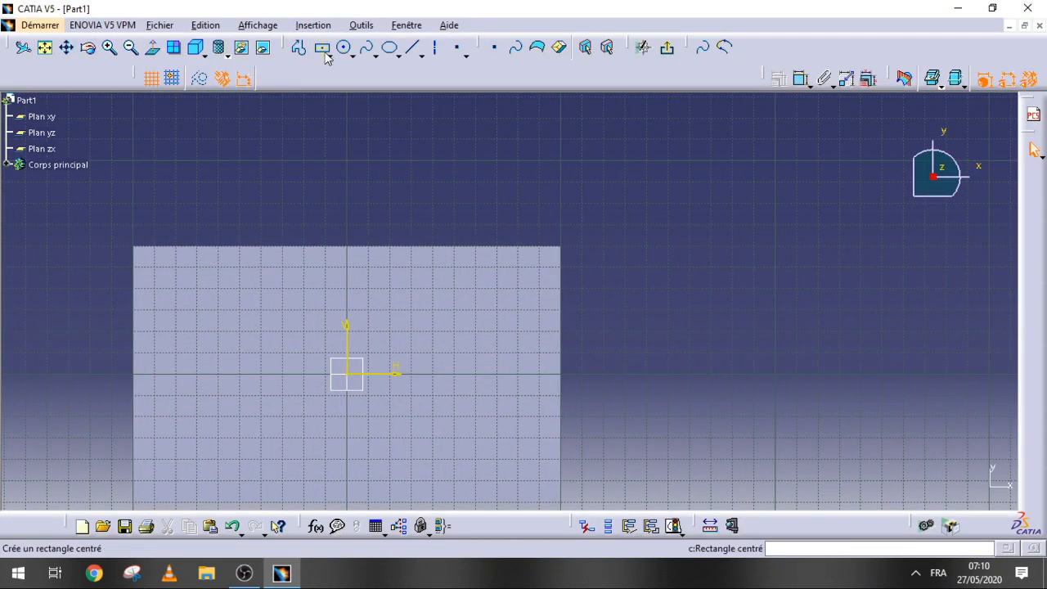
{"action": "left_click", "coordinate": [344, 47]}
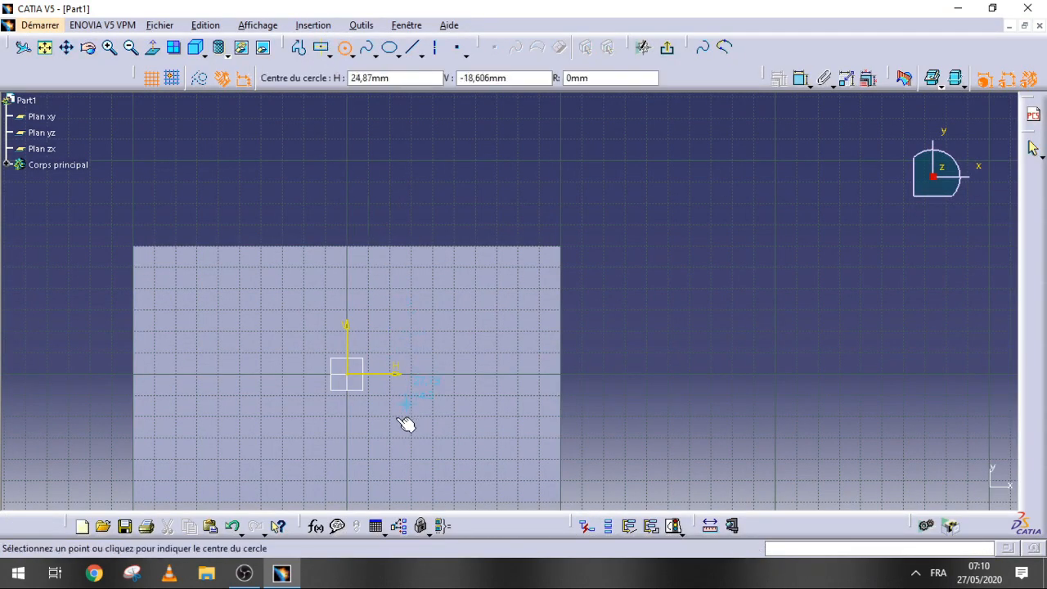
{"action": "left_click", "coordinate": [349, 374]}
{"action": "left_click", "coordinate": [389, 332]}
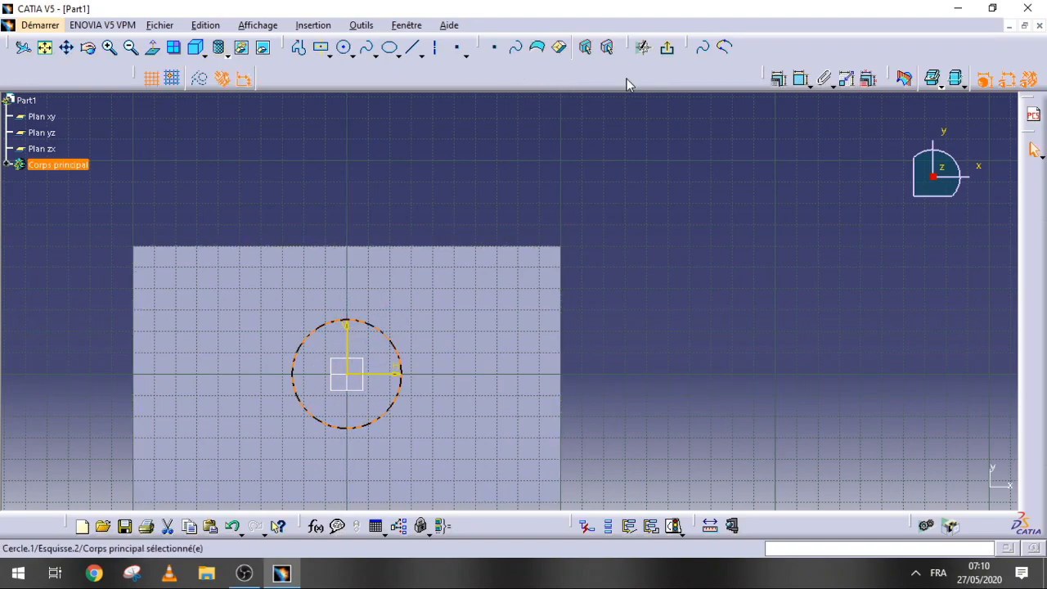
Step: Dimension the circle and set its diameter to 30 mm
{"action": "left_click", "coordinate": [794, 78]}
{"action": "left_click", "coordinate": [426, 212]}
{"action": "double_click", "coordinate": [427, 210]}
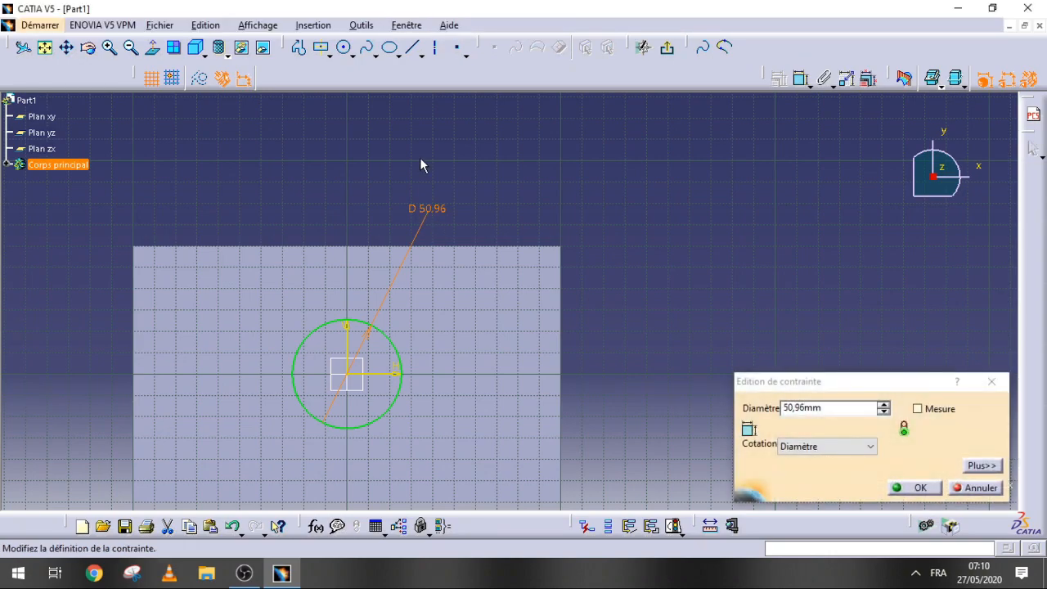
{"action": "left_click", "coordinate": [834, 407]}
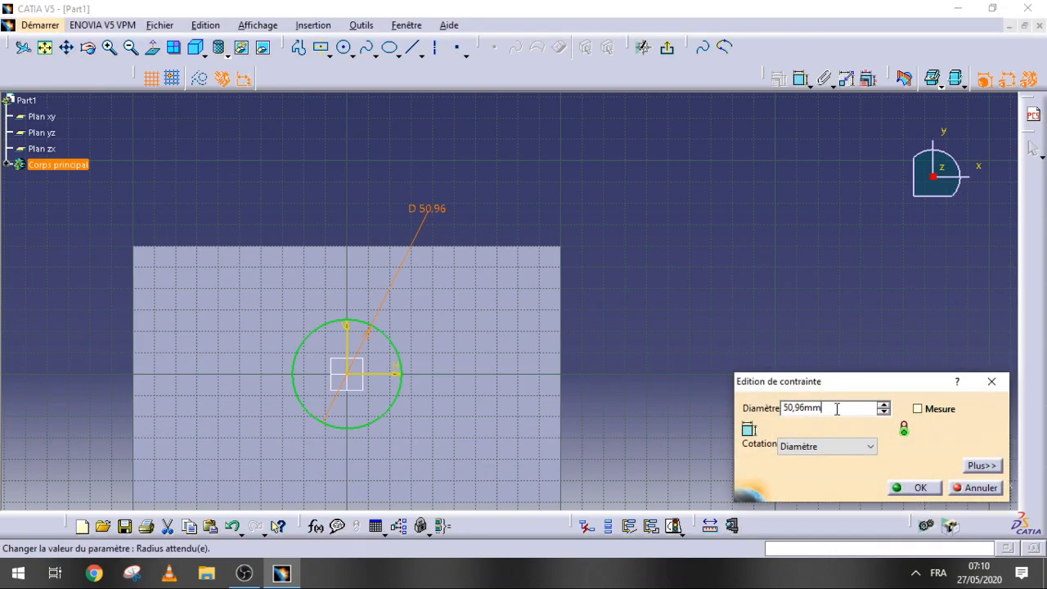
{"action": "double_click", "coordinate": [834, 407]}
{"action": "type", "text": "30"}
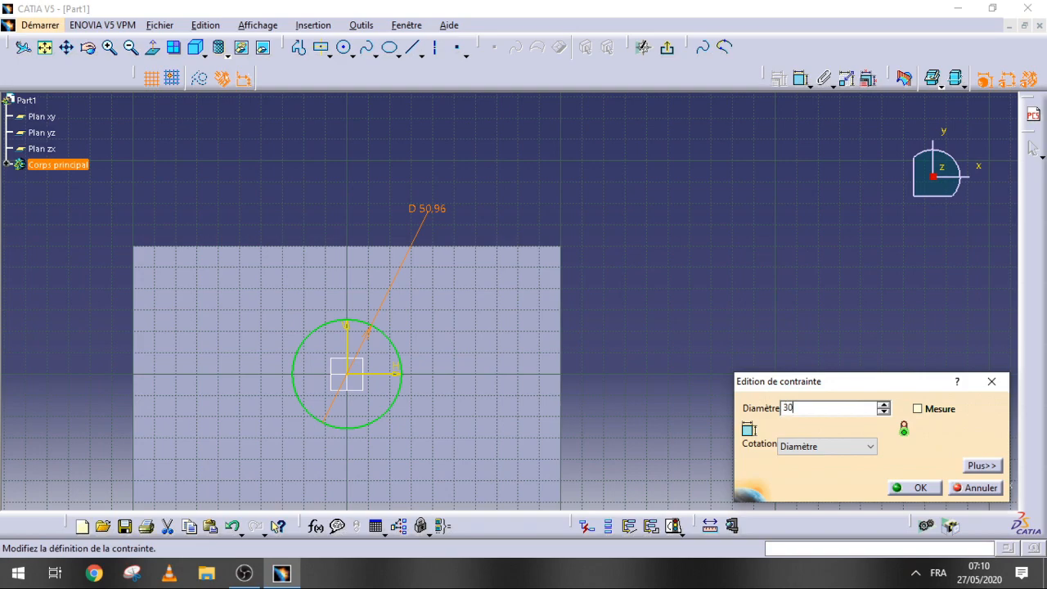
{"action": "key", "text": "Return"}
Step: Exit the sketch and cut the circle through the block as a pocket with the limit type Jusqu'au dernier
{"action": "left_click", "coordinate": [667, 46]}
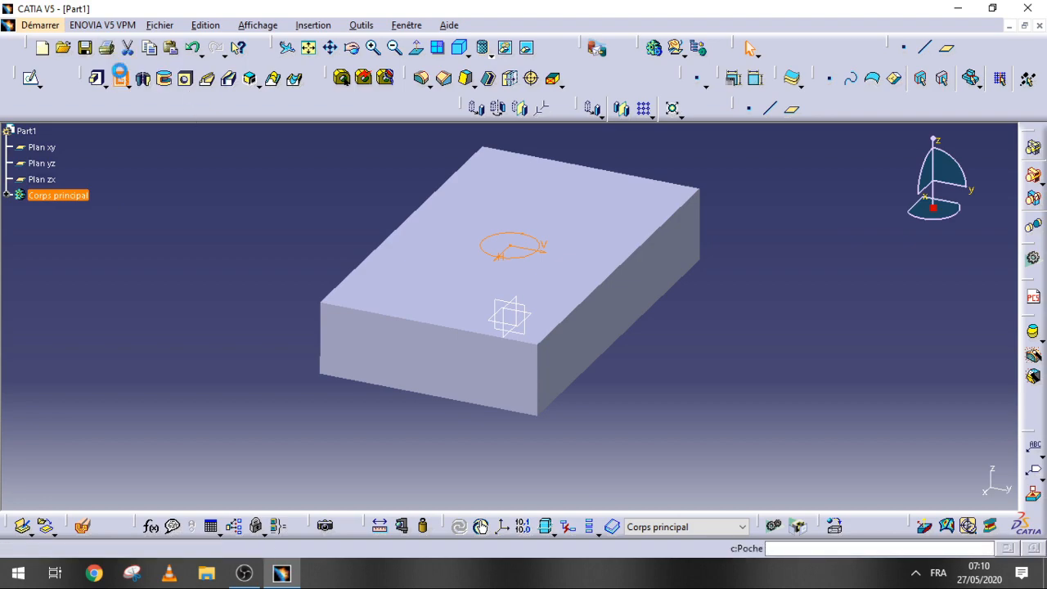
{"action": "left_click", "coordinate": [119, 77]}
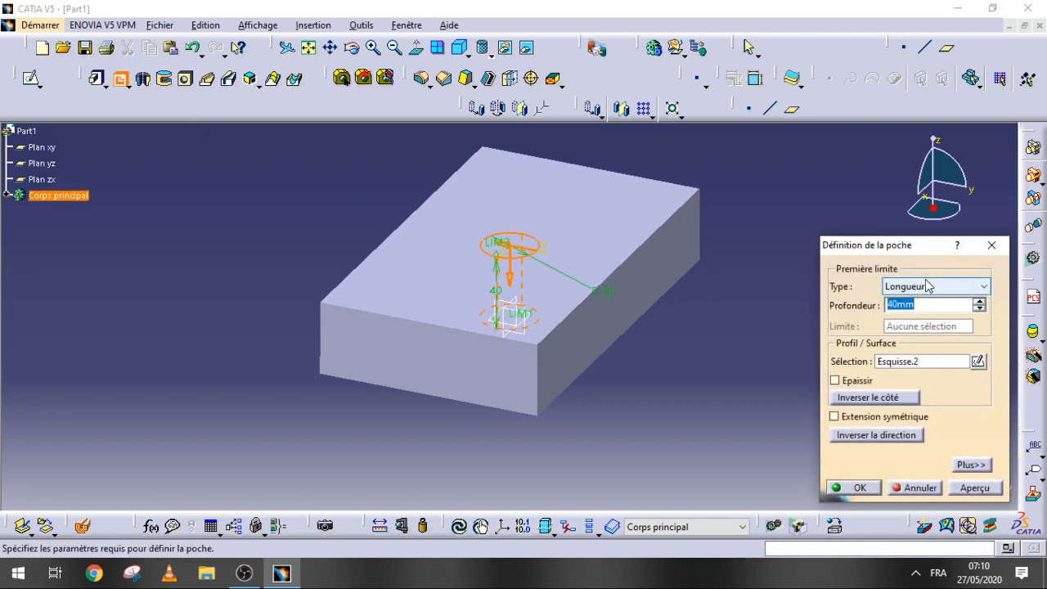
{"action": "left_click", "coordinate": [942, 294]}
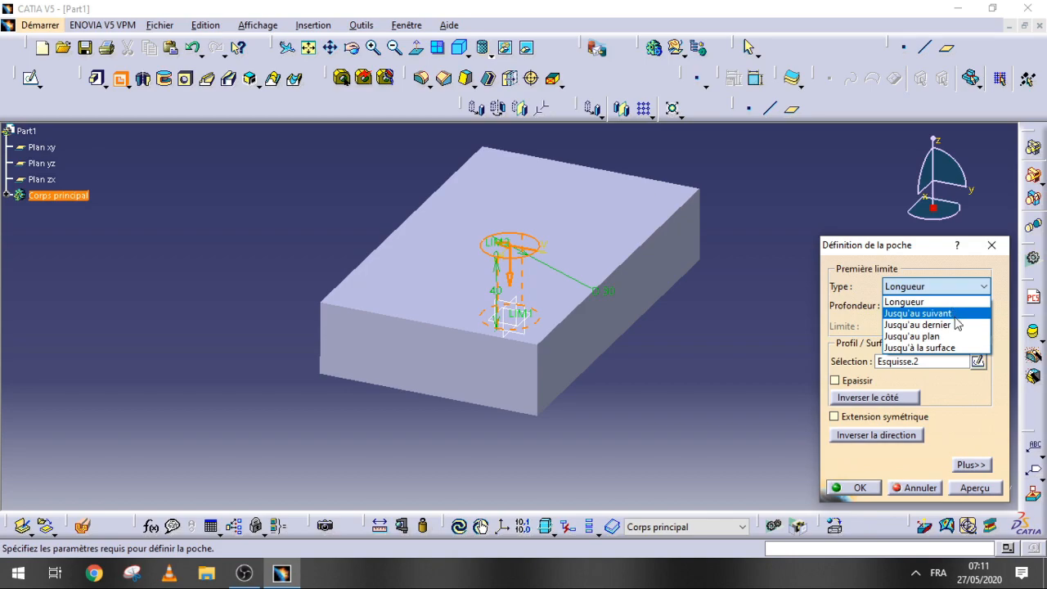
{"action": "left_click", "coordinate": [916, 330]}
{"action": "left_click", "coordinate": [855, 487]}
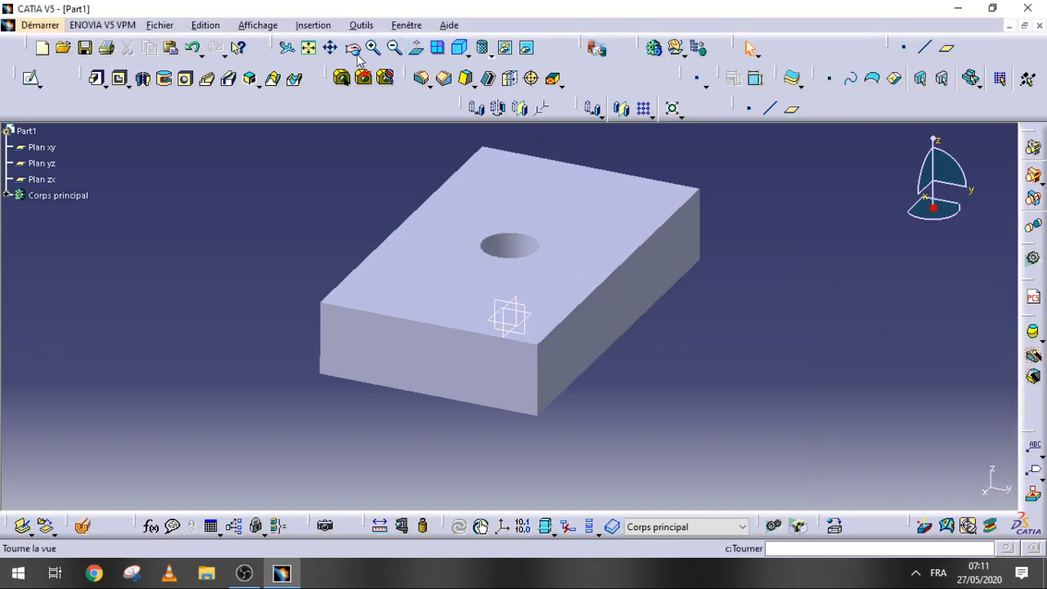
{"action": "left_click_drag", "start_coordinate": [645, 252], "coordinate": [458, 288]}
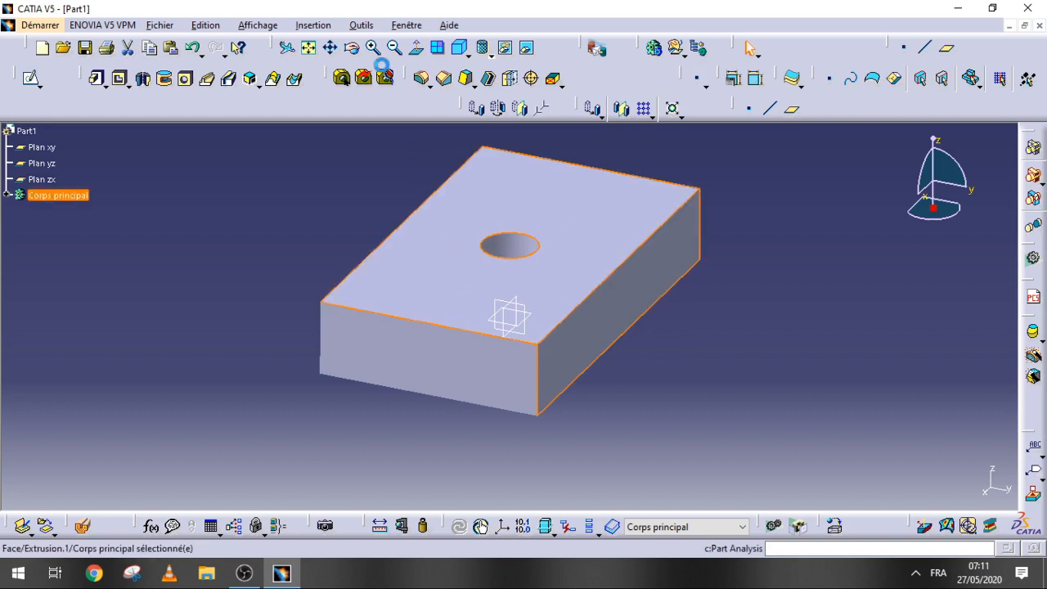
{"action": "left_click", "coordinate": [352, 48]}
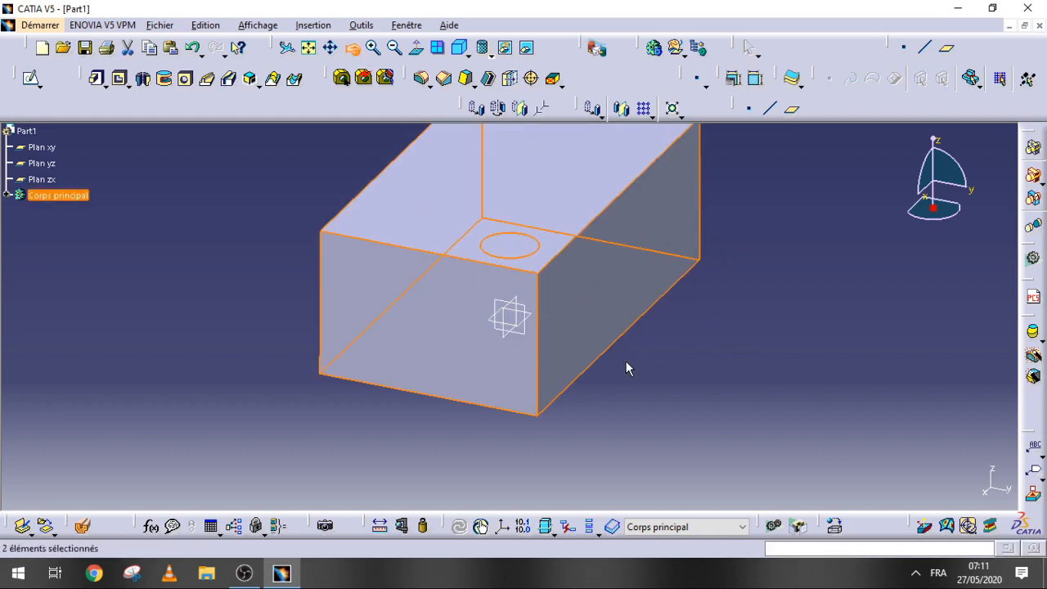
{"action": "key", "text": "ctrl+z"}
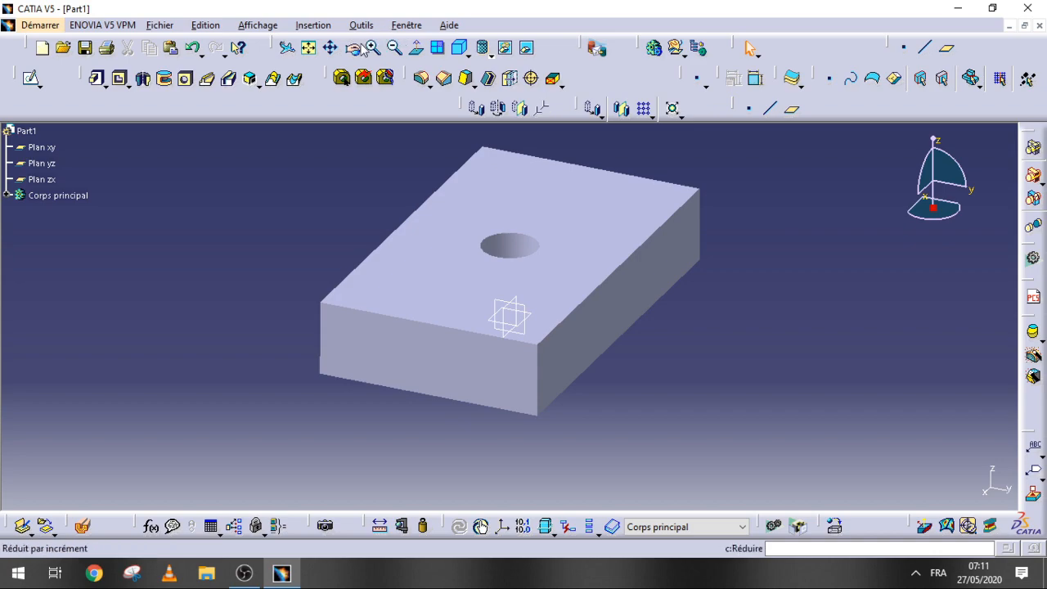
Step: Insert a new body (Corps) into the part and dismiss the warning
{"action": "middle_click_drag", "start_coordinate": [624, 270], "coordinate": [471, 201]}
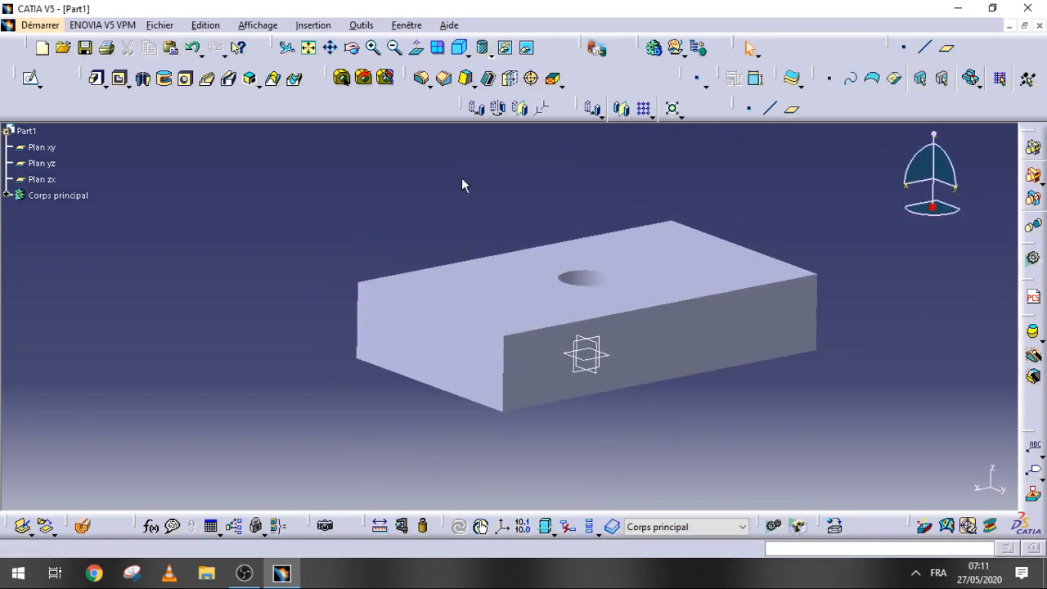
{"action": "left_click", "coordinate": [312, 26]}
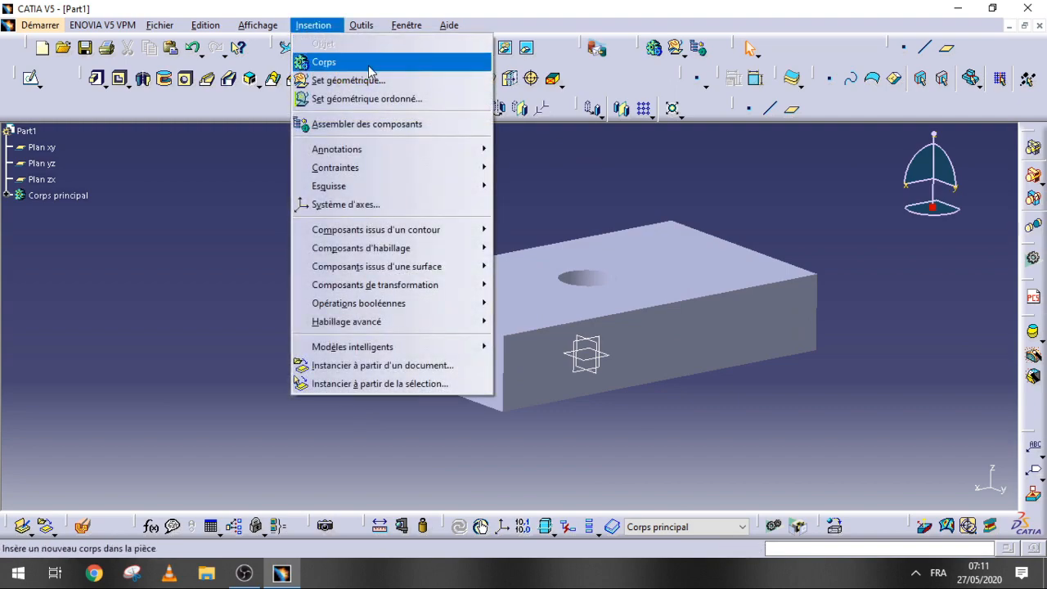
{"action": "left_click", "coordinate": [366, 62]}
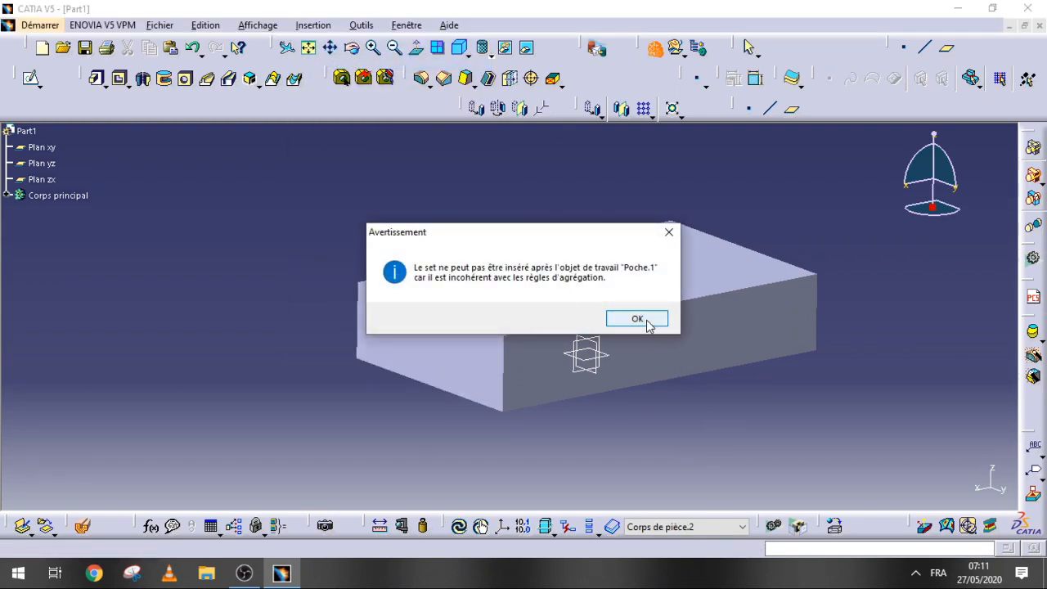
{"action": "left_click", "coordinate": [637, 319]}
Step: On the block's underside, sketch a rectangle centred on the origin, extending about 26 mm and 22 mm beyond the block's short and long edges
{"action": "left_click_drag", "start_coordinate": [690, 346], "coordinate": [560, 237]}
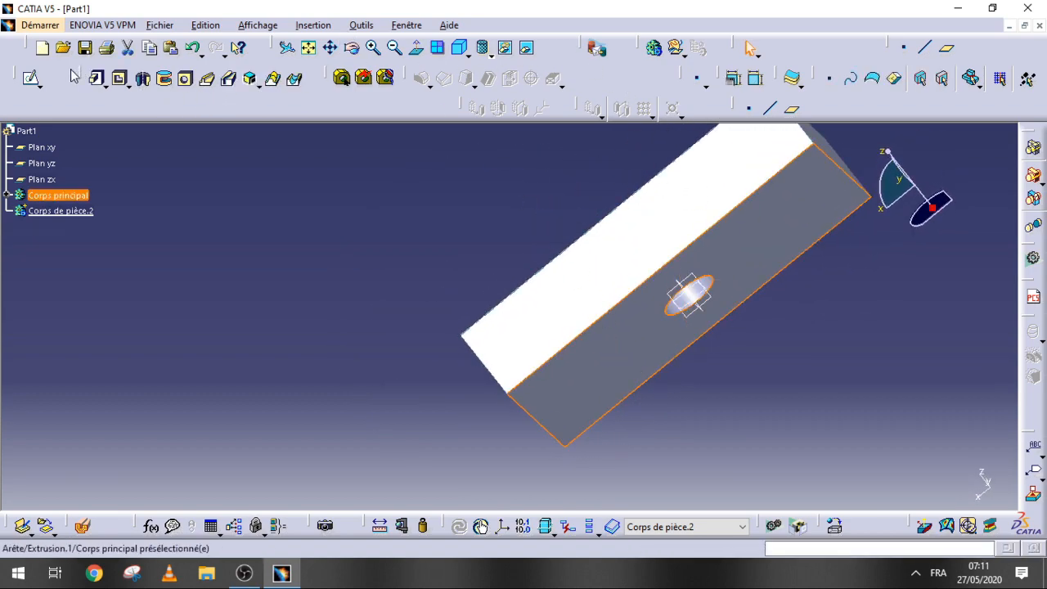
{"action": "left_click", "coordinate": [33, 79]}
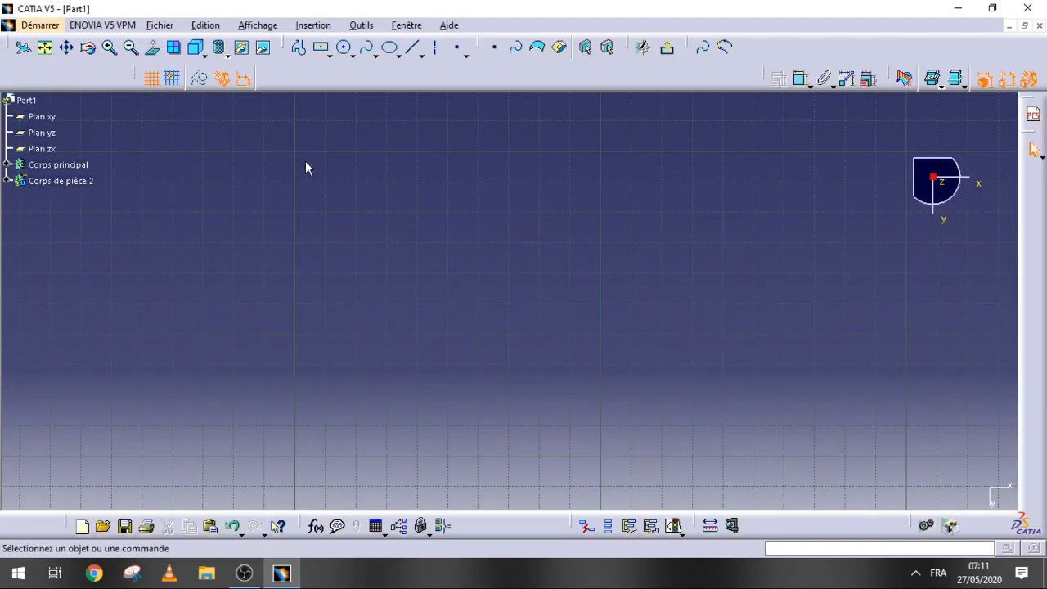
{"action": "left_click", "coordinate": [44, 47]}
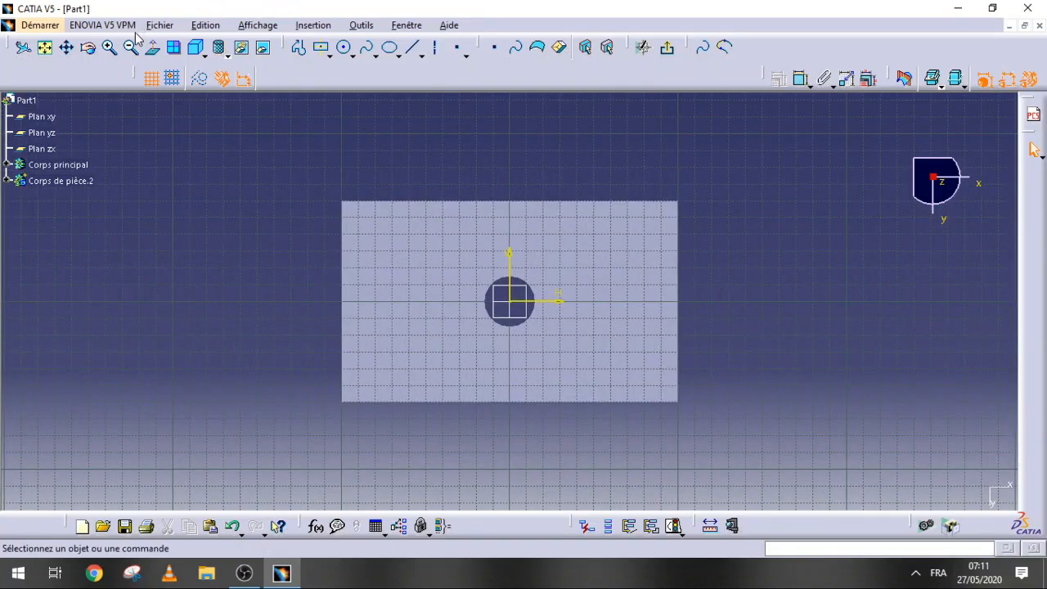
{"action": "left_click", "coordinate": [321, 49]}
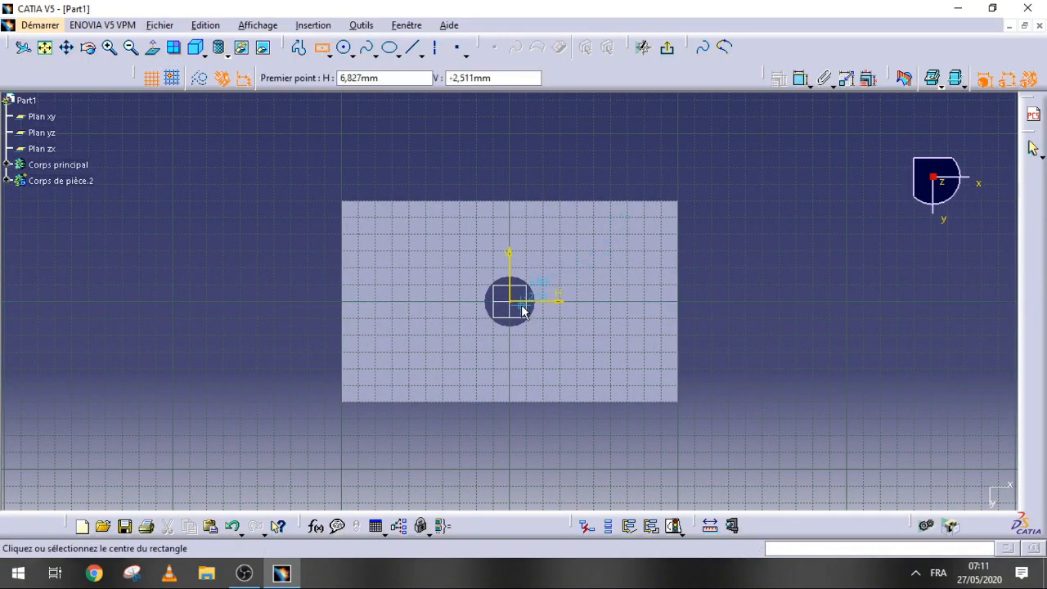
{"action": "left_click", "coordinate": [509, 301]}
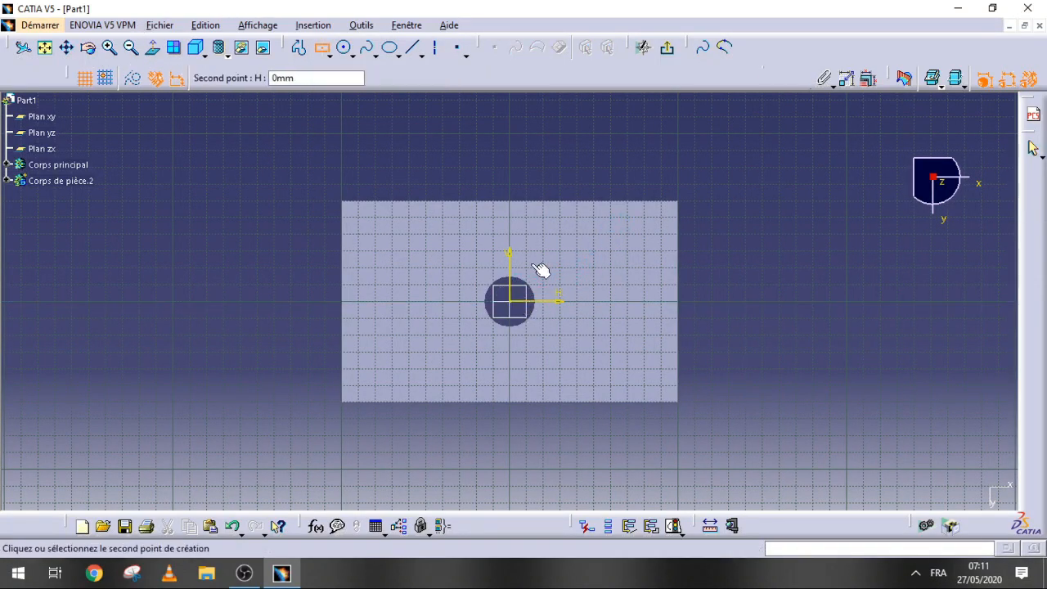
{"action": "left_click", "coordinate": [721, 164]}
{"action": "left_click", "coordinate": [809, 199]}
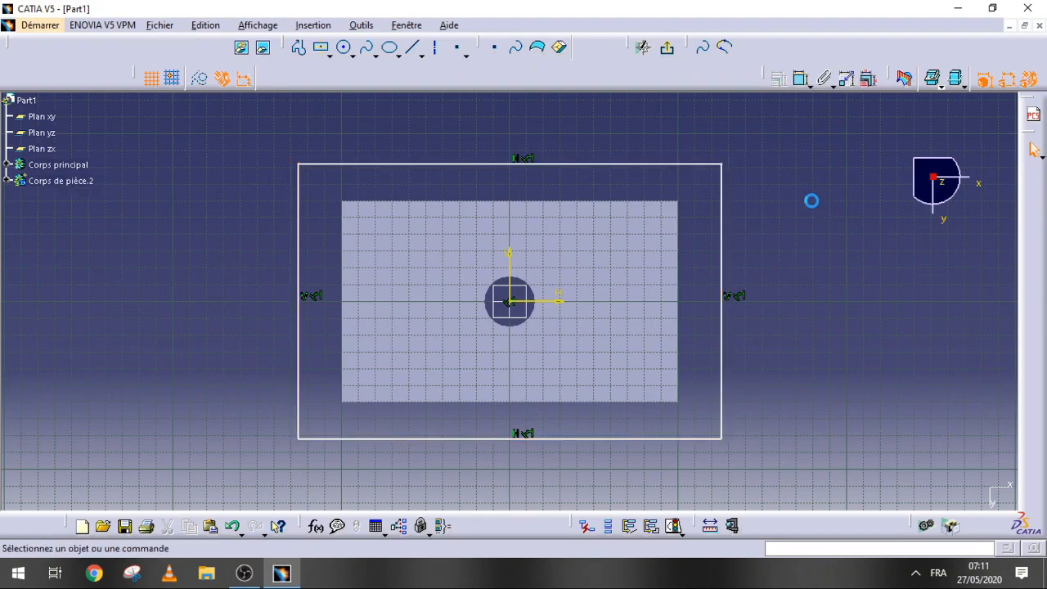
Step: Dimension the distance between the rectangle's upper edge and the block's upper edge
{"action": "left_click", "coordinate": [811, 85]}
{"action": "left_click", "coordinate": [802, 82]}
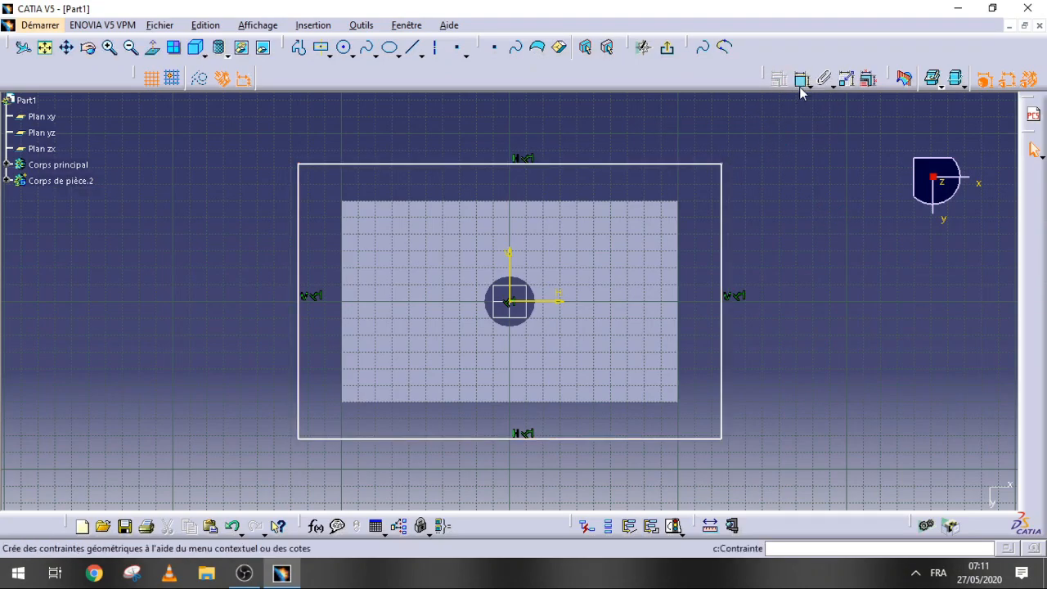
{"action": "left_click", "coordinate": [671, 164]}
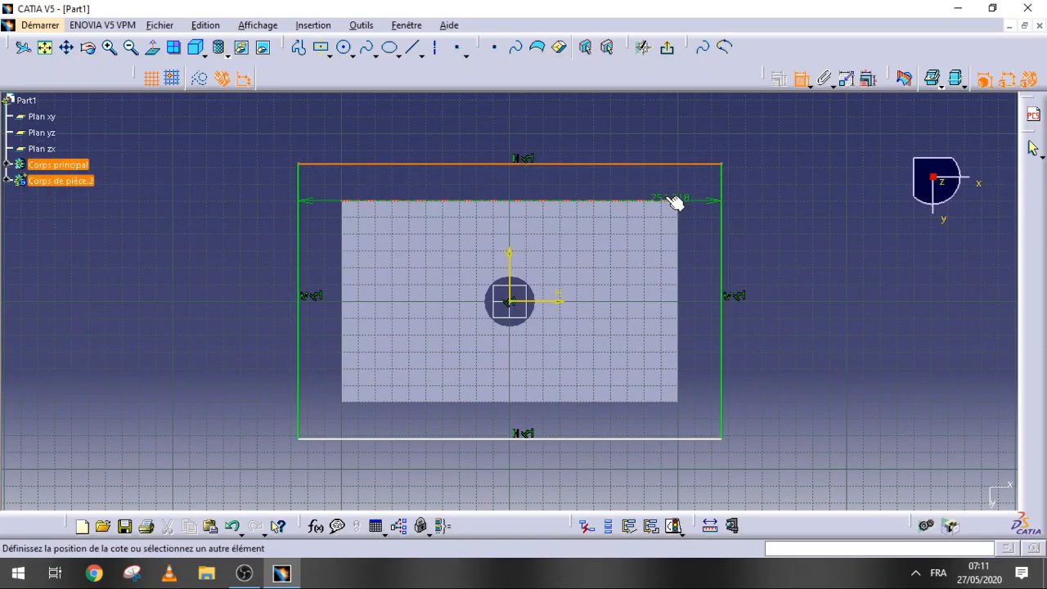
{"action": "left_click", "coordinate": [661, 202]}
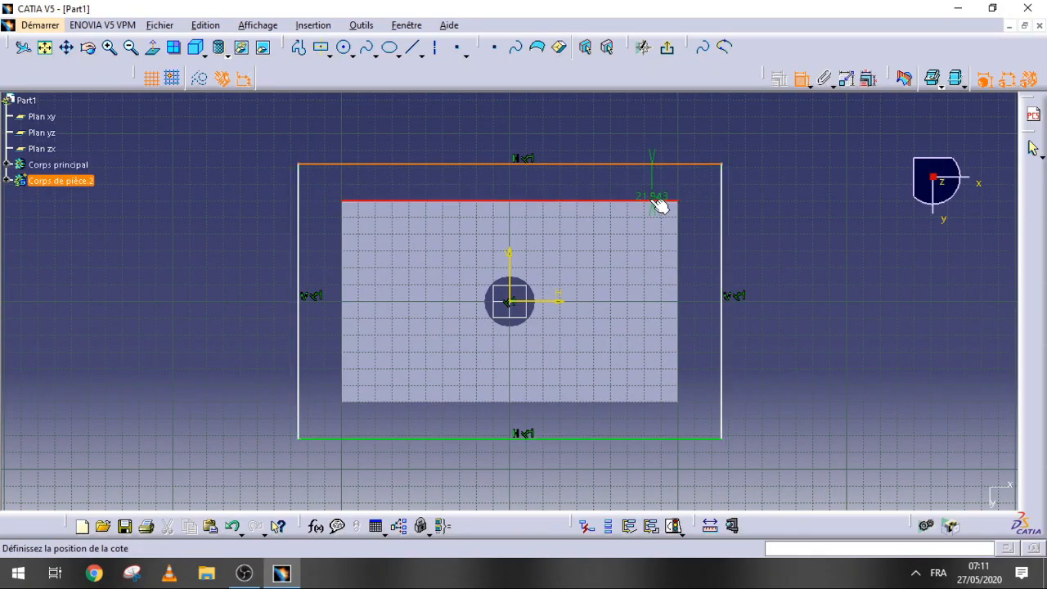
{"action": "left_click", "coordinate": [639, 133]}
{"action": "right_click", "coordinate": [642, 135]}
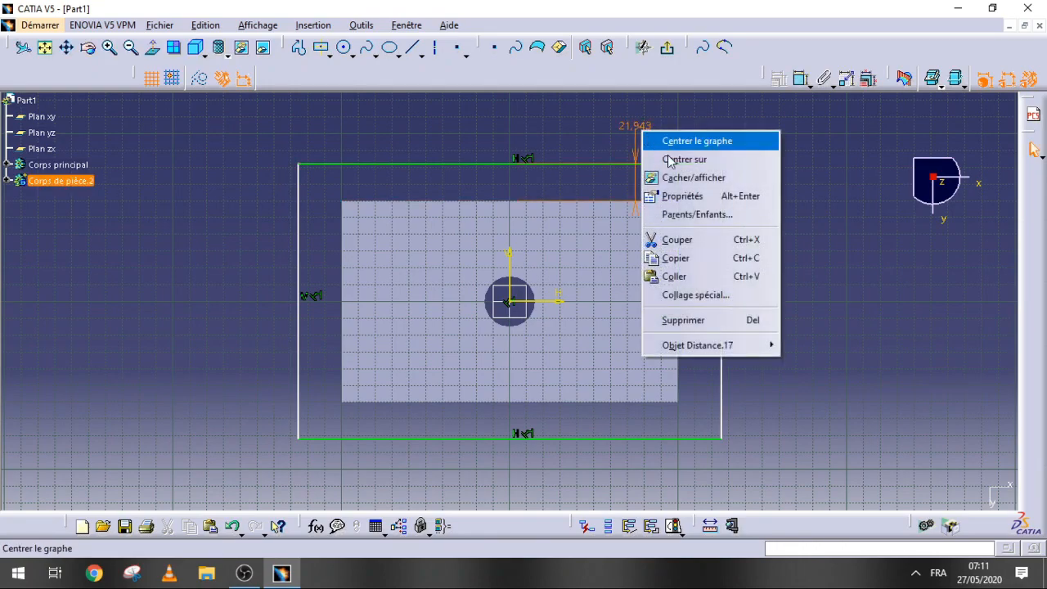
{"action": "left_click", "coordinate": [637, 141]}
{"action": "right_click", "coordinate": [638, 128]}
{"action": "left_click", "coordinate": [639, 125]}
{"action": "right_click", "coordinate": [637, 127]}
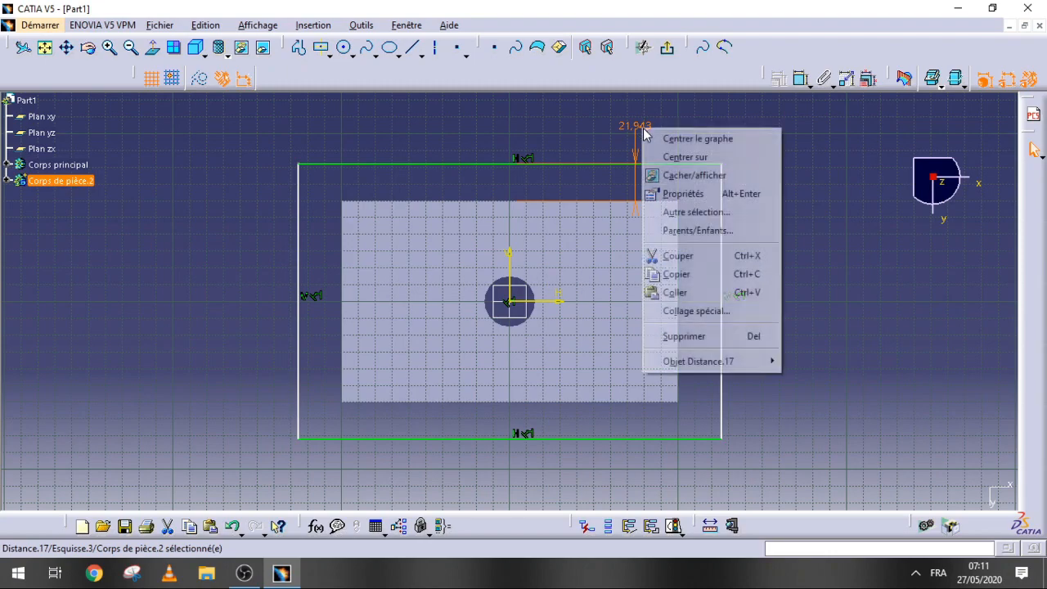
{"action": "left_click", "coordinate": [694, 126]}
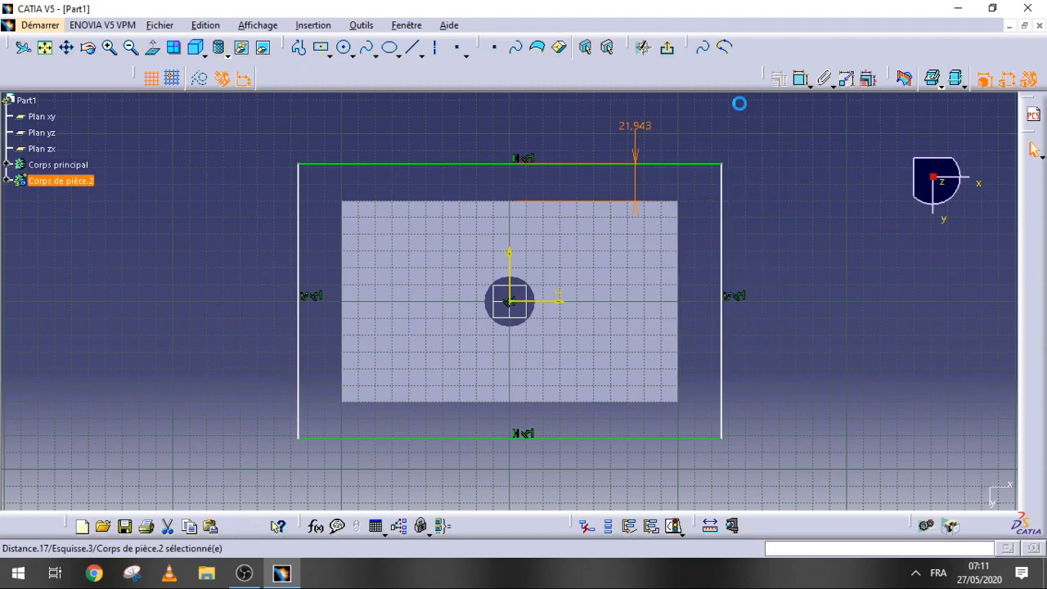
{"action": "left_click", "coordinate": [790, 207]}
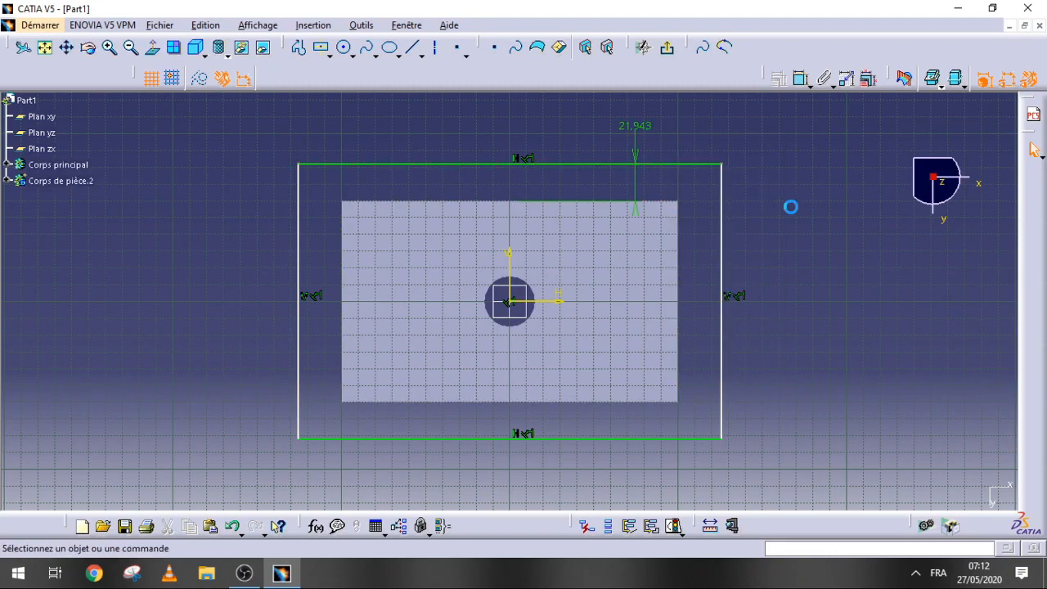
{"action": "key", "text": "ctrl+z"}
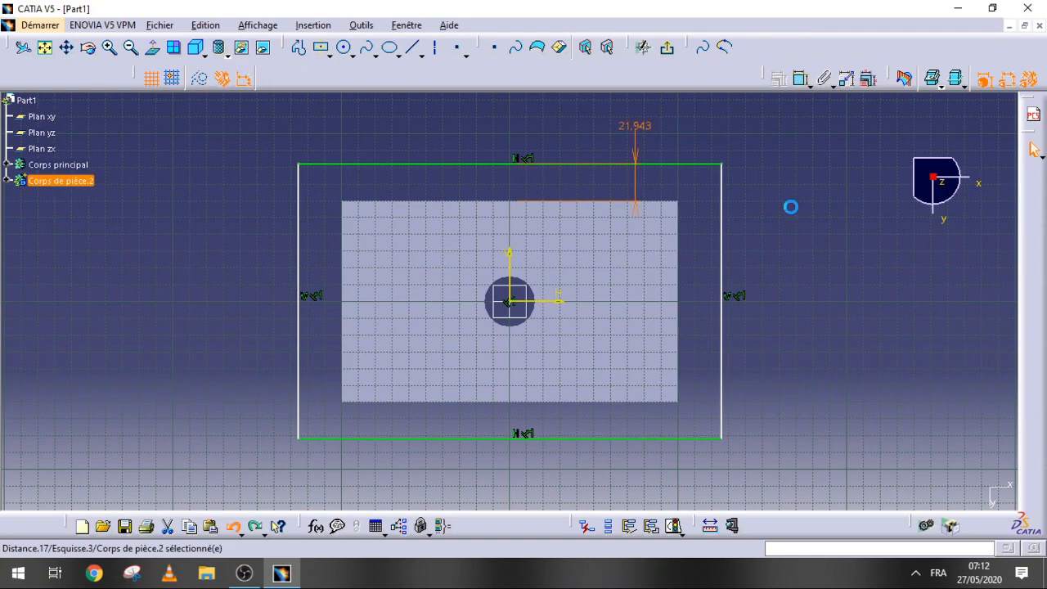
{"action": "left_click", "coordinate": [864, 148]}
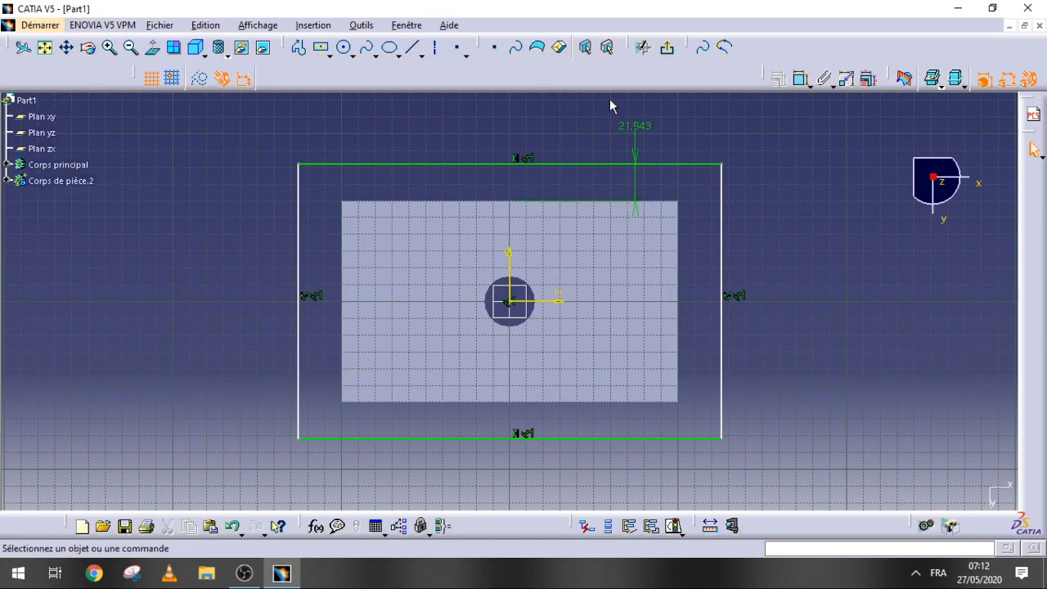
Step: Open the distance constraint's extended definition, close it without changes and delete the constraint
{"action": "double_click", "coordinate": [652, 134]}
{"action": "right_click", "coordinate": [643, 134]}
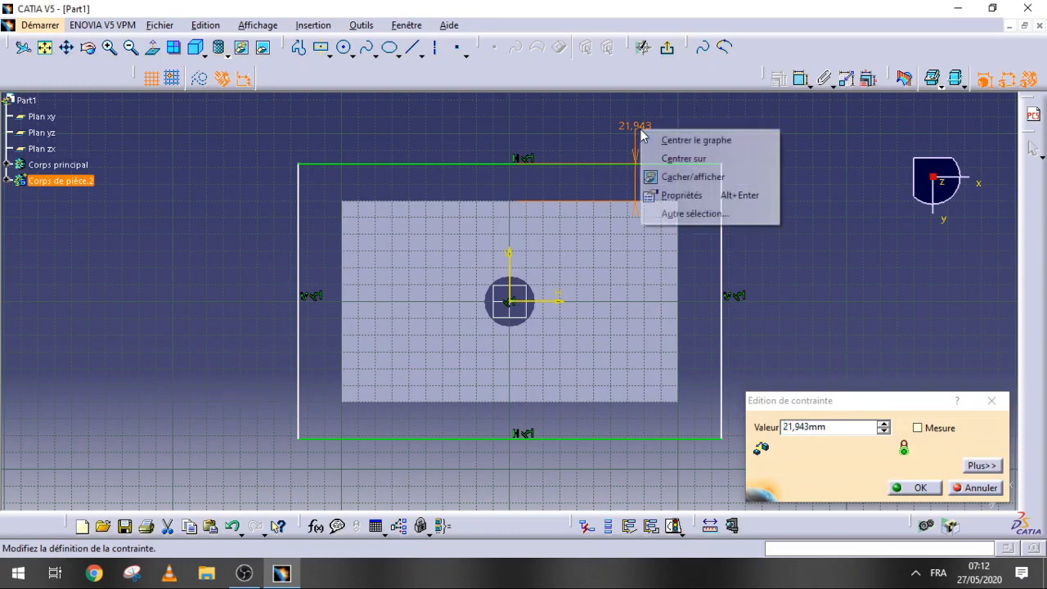
{"action": "left_click", "coordinate": [916, 314]}
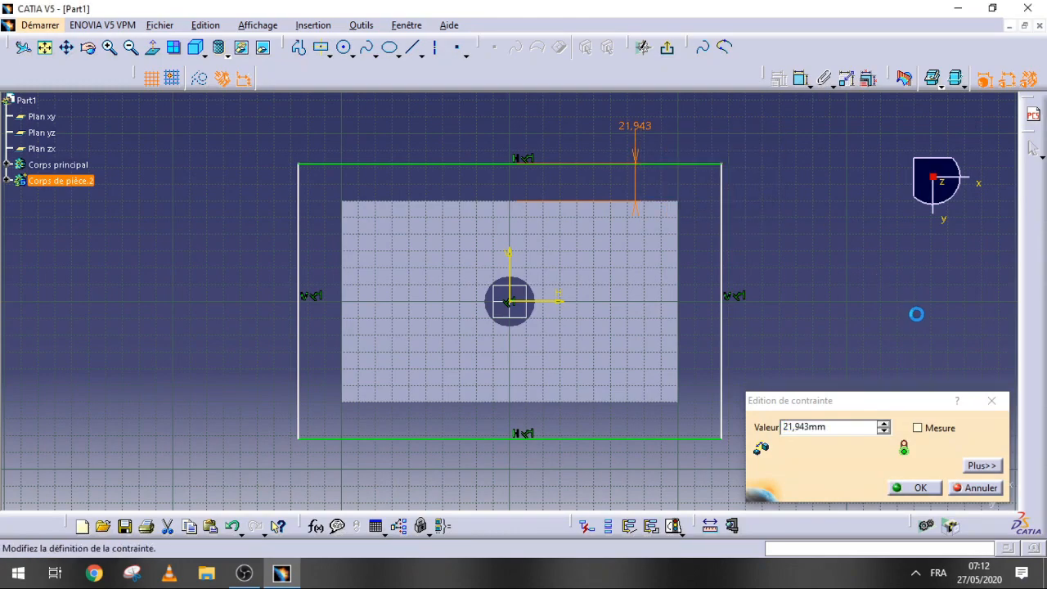
{"action": "left_click", "coordinate": [982, 465]}
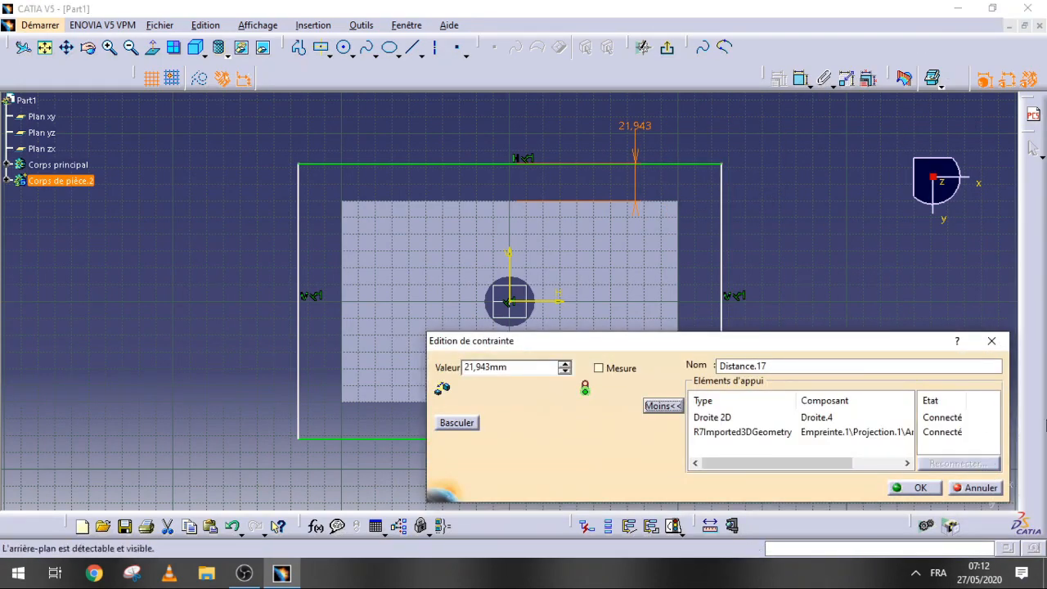
{"action": "left_click", "coordinate": [991, 338]}
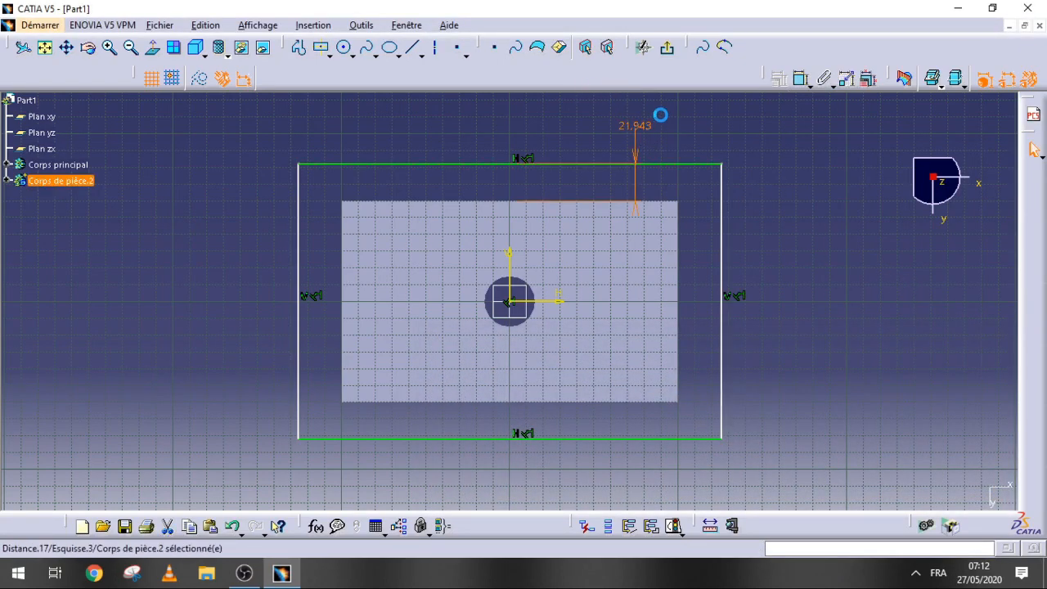
{"action": "key", "text": "Delete"}
Step: Constrain the rectangle's upper edge to coincide with the block's upper edge
{"action": "left_click", "coordinate": [800, 79]}
{"action": "left_click", "coordinate": [662, 165]}
{"action": "left_click", "coordinate": [667, 202]}
{"action": "right_click", "coordinate": [655, 156]}
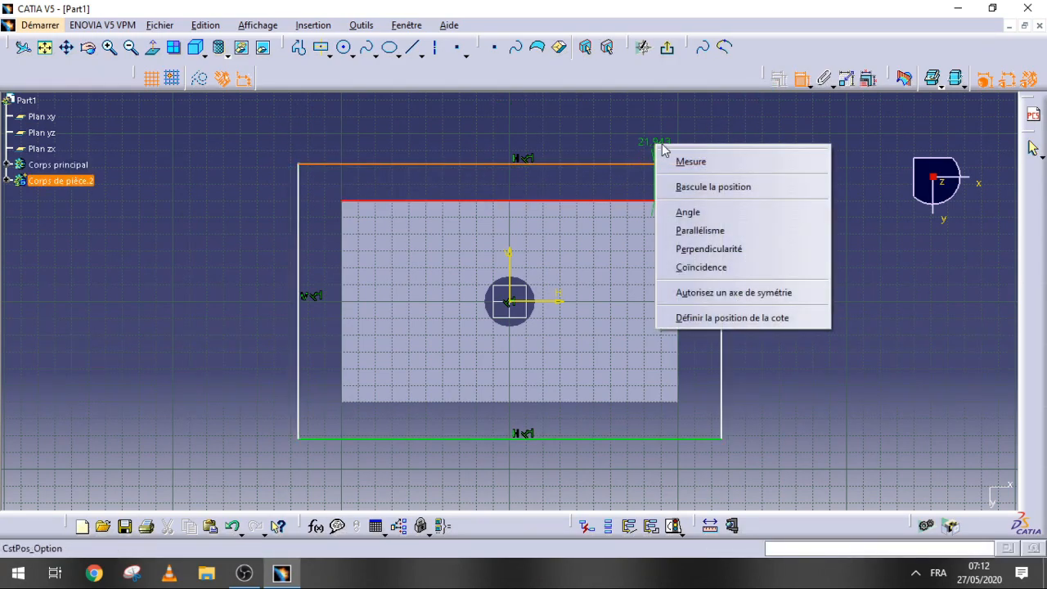
{"action": "left_click", "coordinate": [738, 267]}
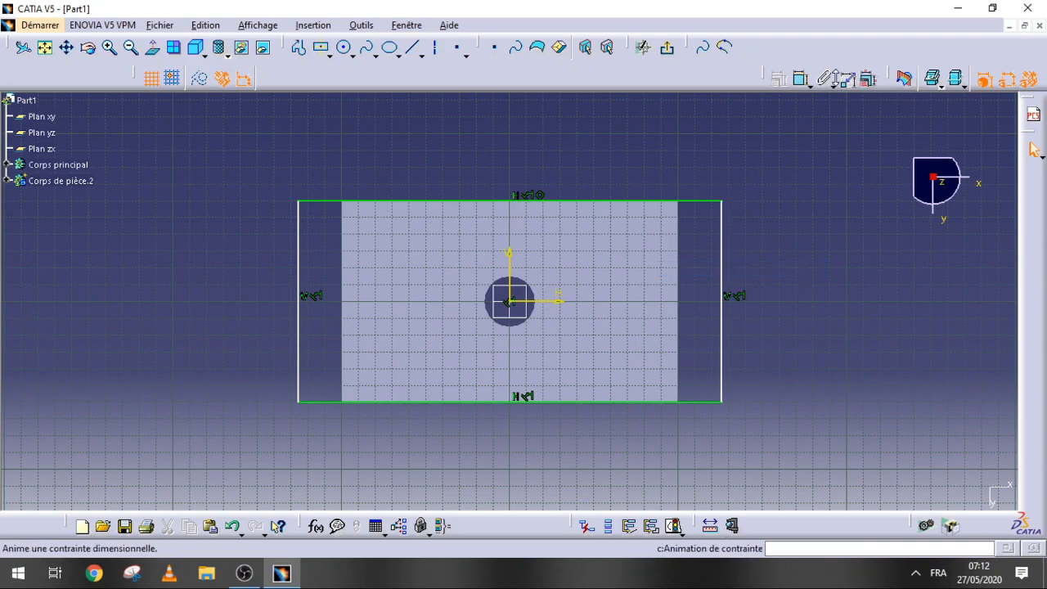
Step: Make the rectangle's right edge coincident with the block's right edge
{"action": "left_click", "coordinate": [800, 79]}
{"action": "left_click", "coordinate": [730, 253]}
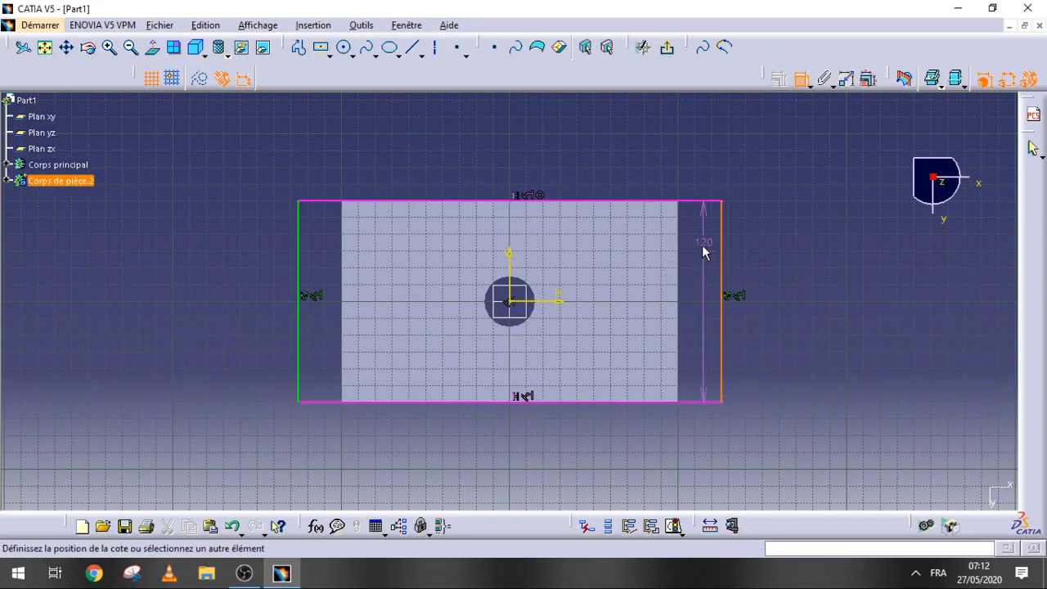
{"action": "left_click", "coordinate": [685, 251]}
{"action": "right_click", "coordinate": [687, 155]}
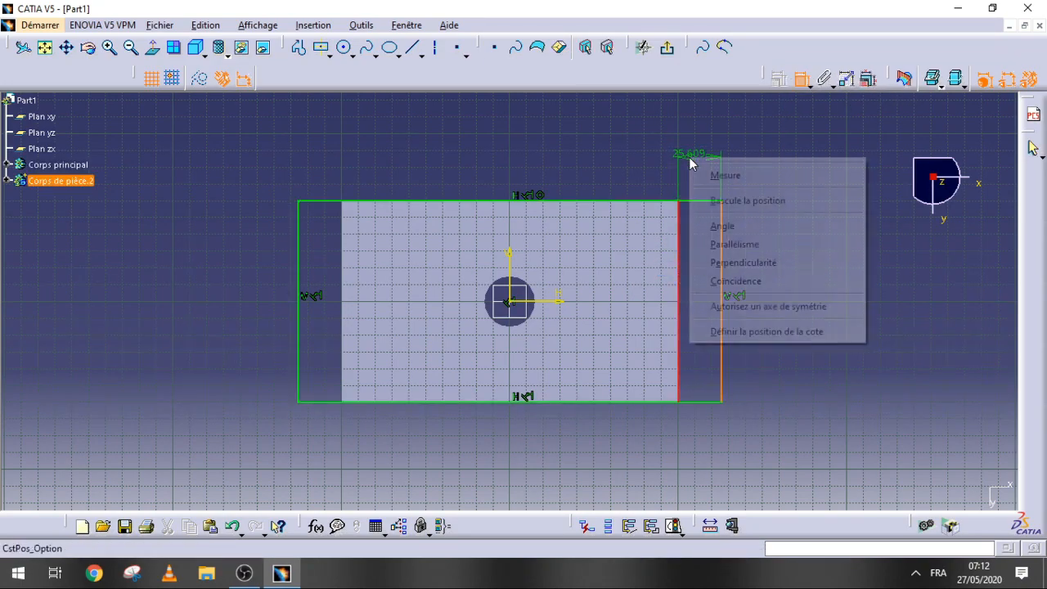
{"action": "left_click", "coordinate": [756, 280]}
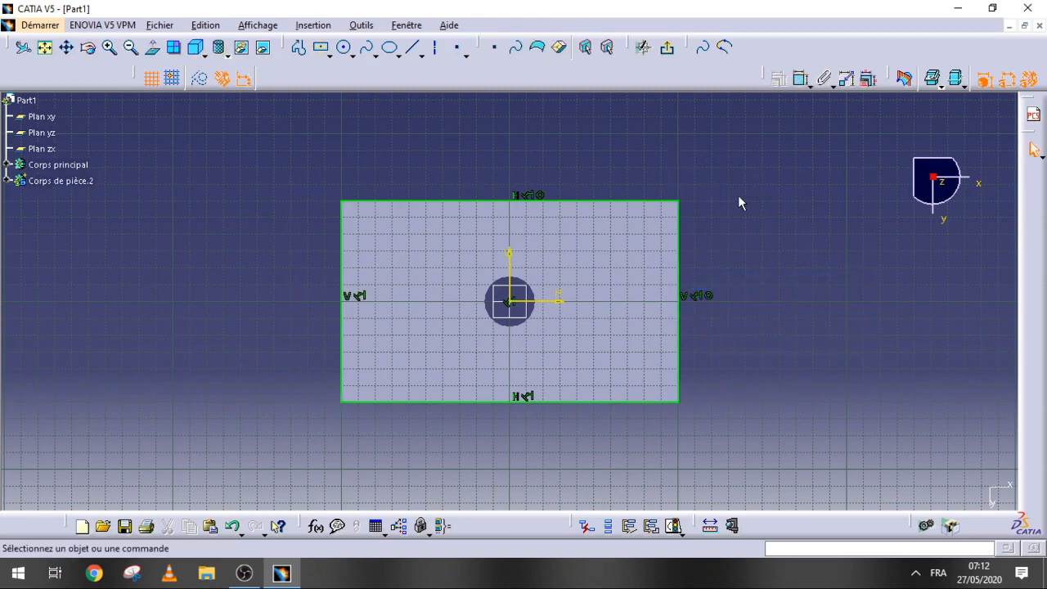
Step: Exit the sketch and extrude the rectangle 50 mm in the reversed direction, through the existing block
{"action": "left_click", "coordinate": [666, 48]}
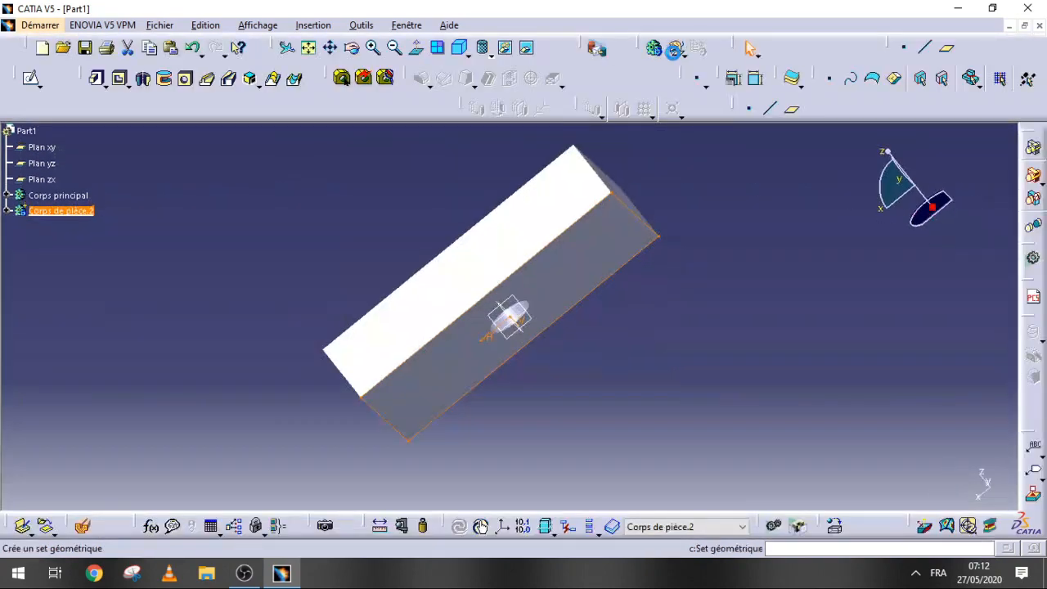
{"action": "left_click", "coordinate": [96, 81]}
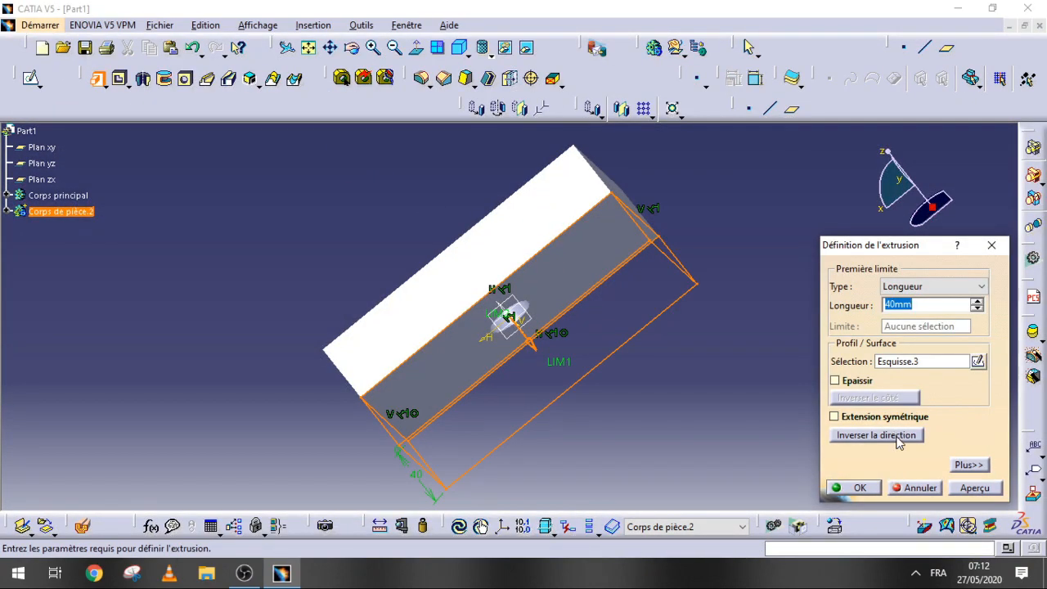
{"action": "left_click", "coordinate": [898, 436]}
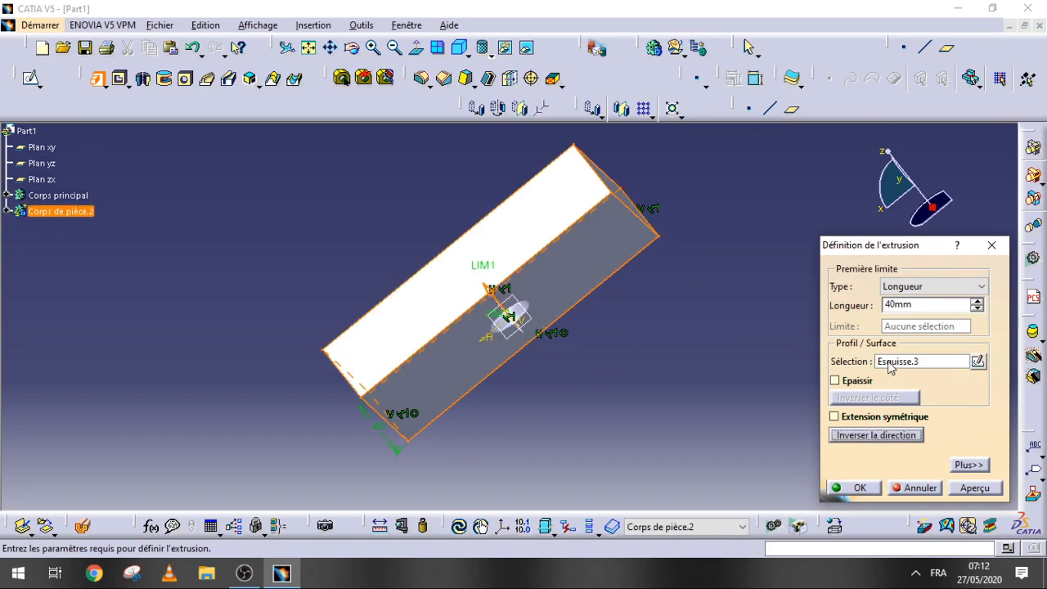
{"action": "double_click", "coordinate": [917, 307]}
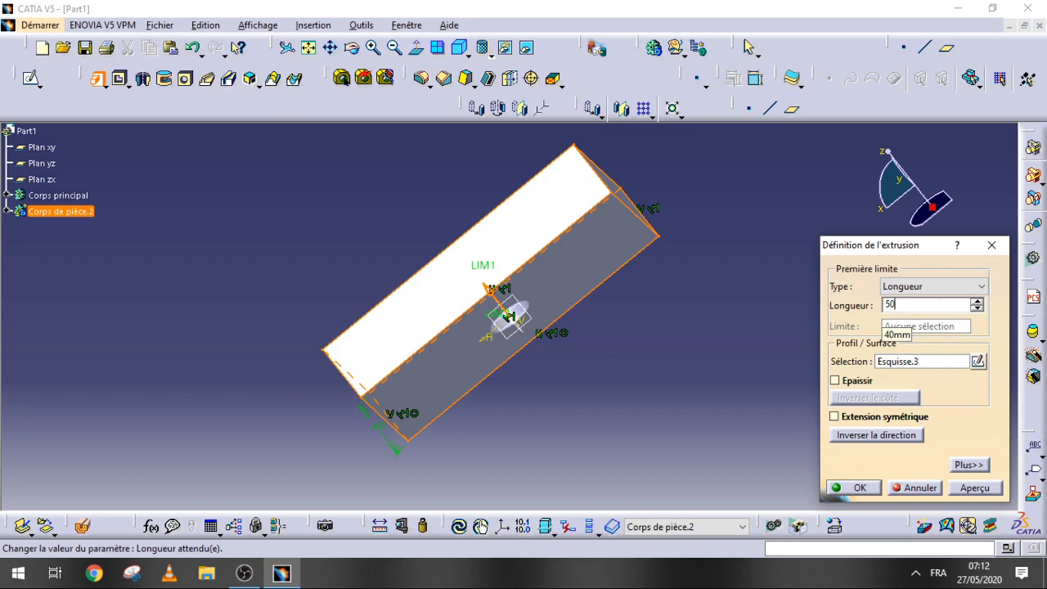
{"action": "key", "text": "Return"}
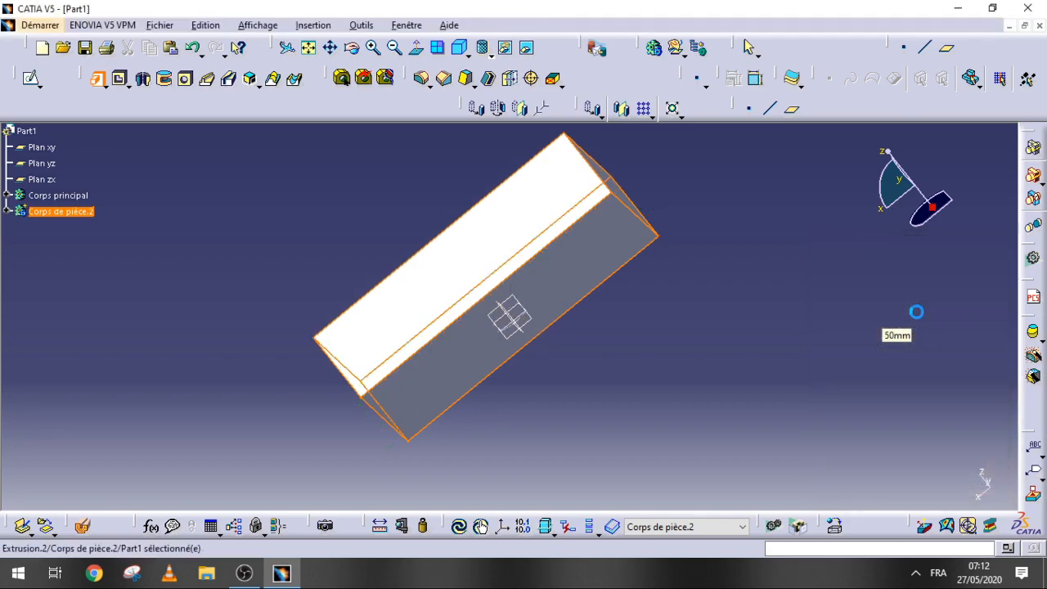
{"action": "left_click", "coordinate": [773, 245]}
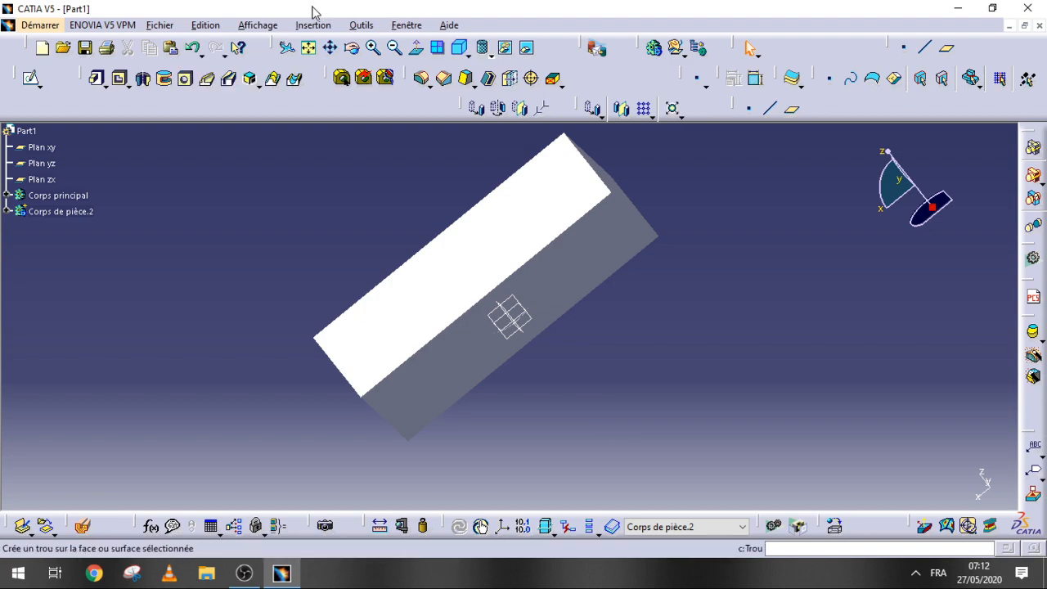
Step: Open the graphic properties of the second body, Corps de pièce.2, and apply a fill transparency of 199
{"action": "left_click", "coordinate": [73, 211]}
{"action": "right_click", "coordinate": [73, 211]}
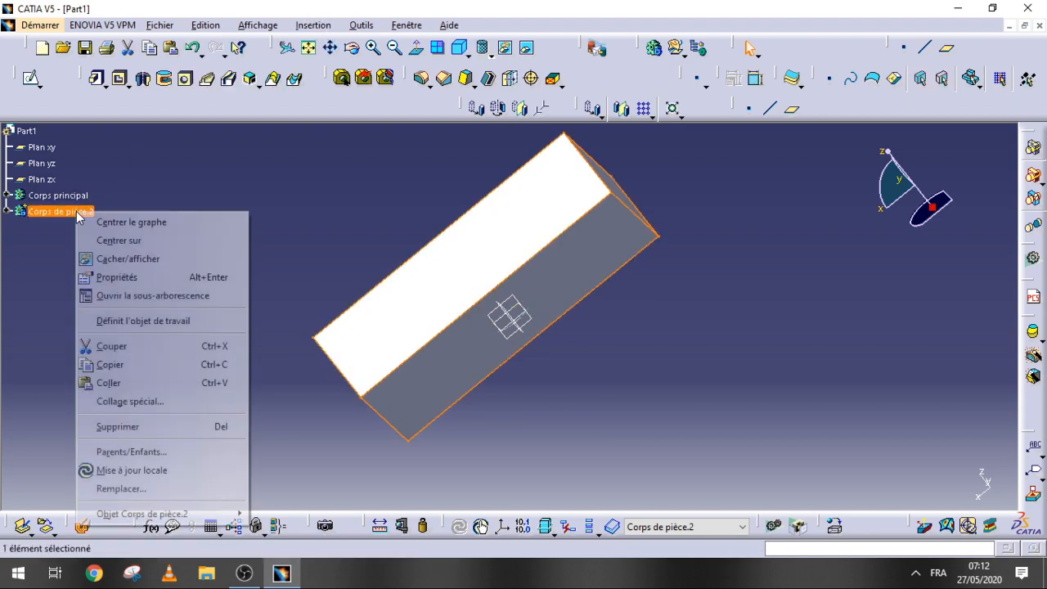
{"action": "left_click", "coordinate": [190, 278]}
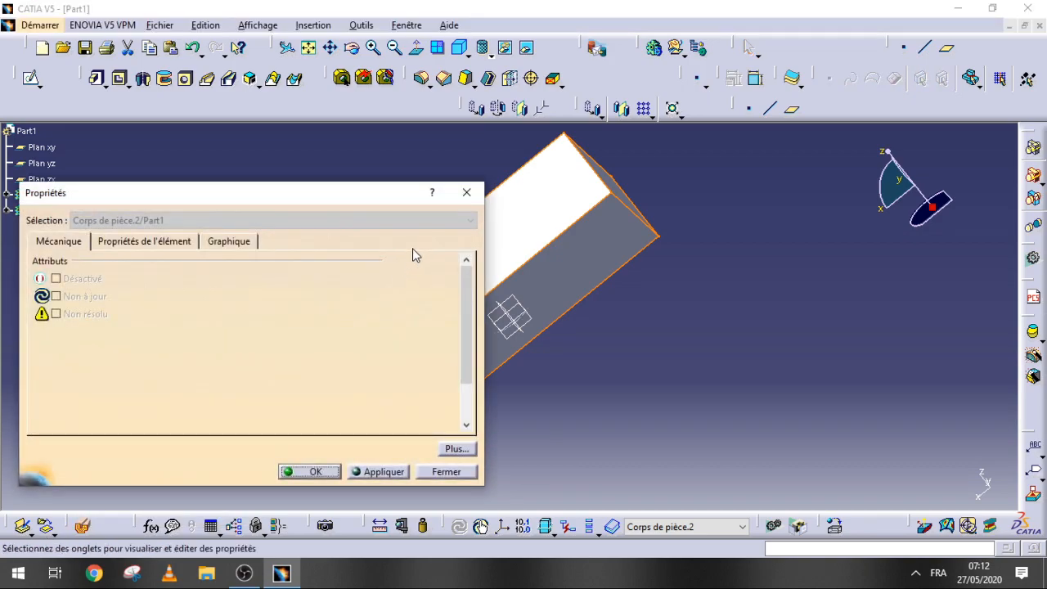
{"action": "left_click", "coordinate": [237, 241]}
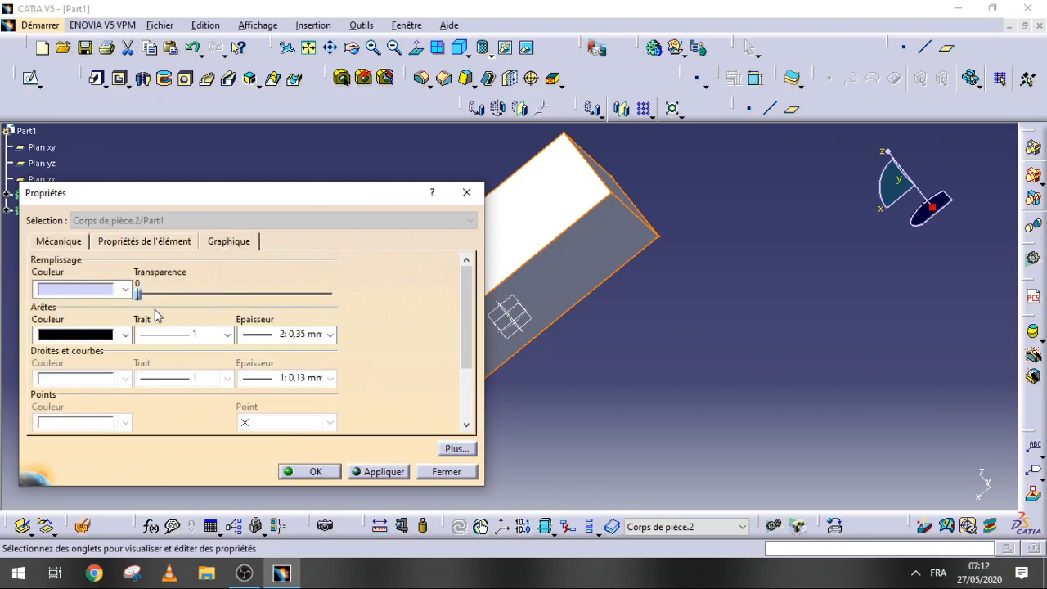
{"action": "left_click_drag", "start_coordinate": [138, 293], "coordinate": [260, 293]}
{"action": "left_click", "coordinate": [380, 473]}
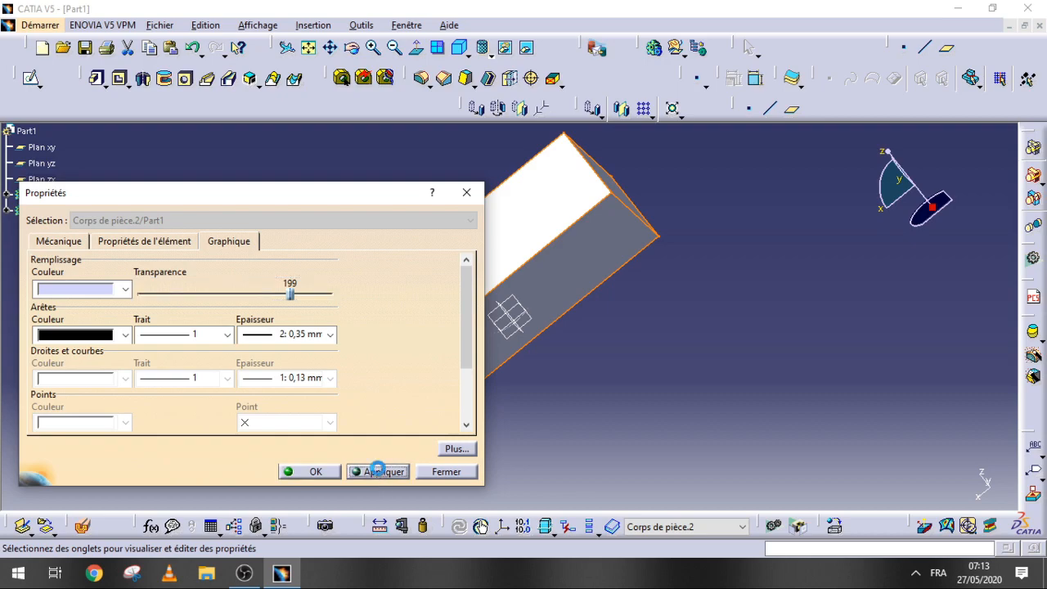
Step: Change the second body's fill colour to bright green, apply it and close its properties
{"action": "left_click", "coordinate": [123, 291]}
{"action": "left_click", "coordinate": [114, 454]}
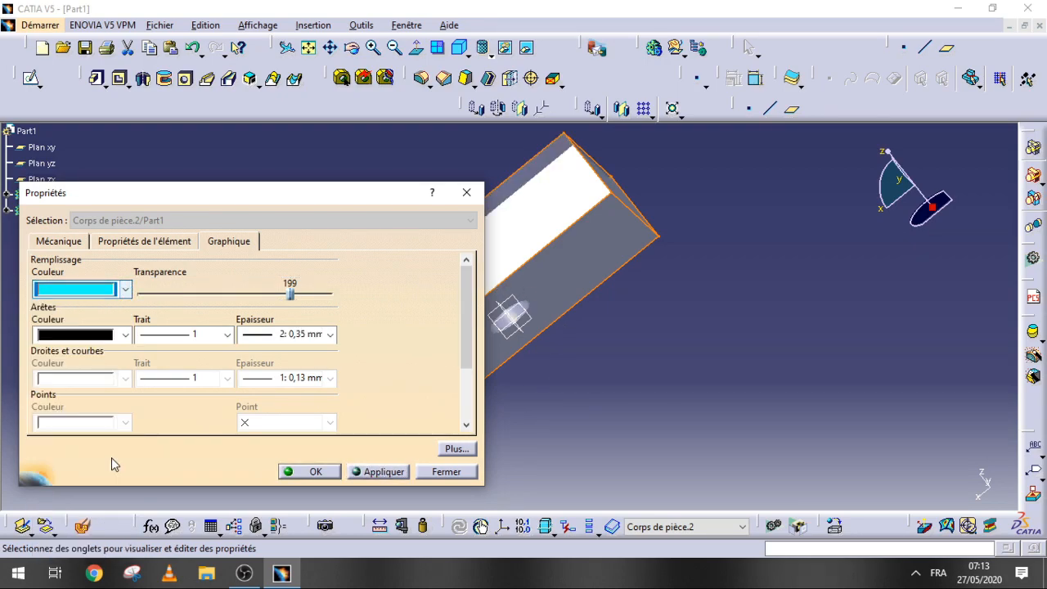
{"action": "left_click", "coordinate": [126, 291]}
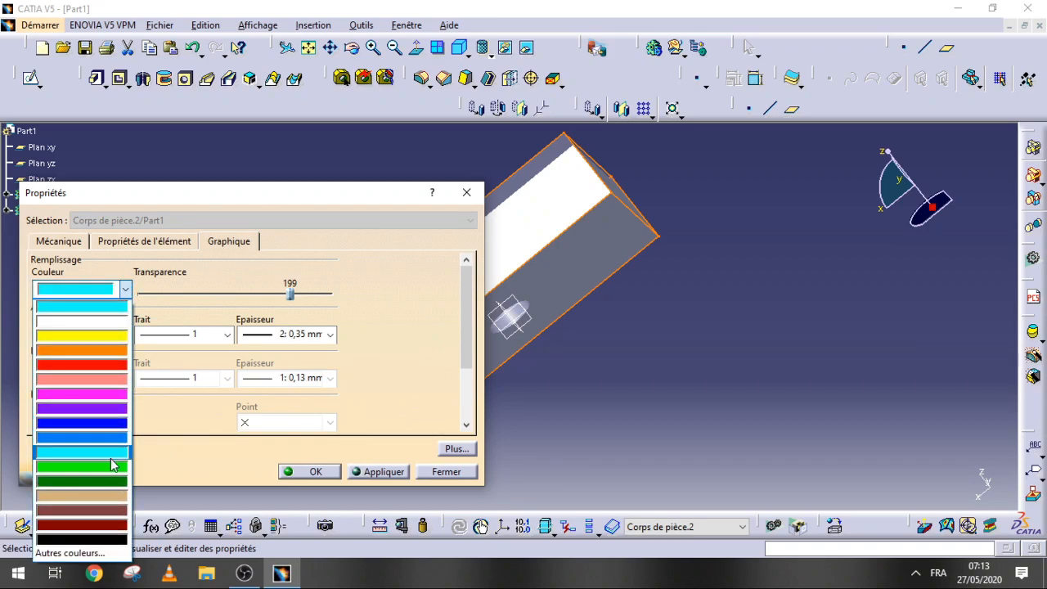
{"action": "left_click", "coordinate": [95, 468]}
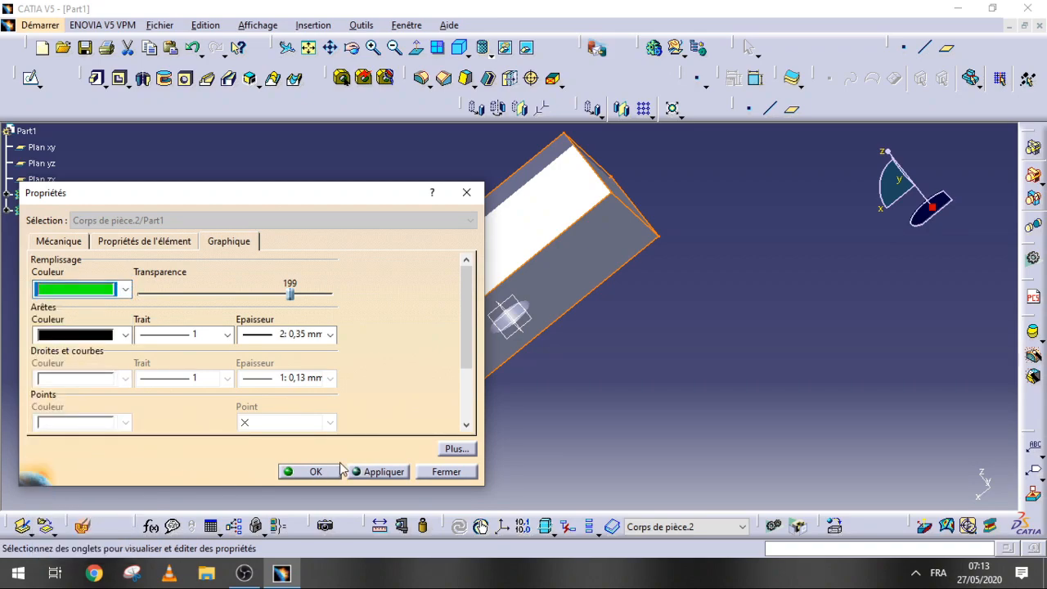
{"action": "left_click", "coordinate": [378, 471]}
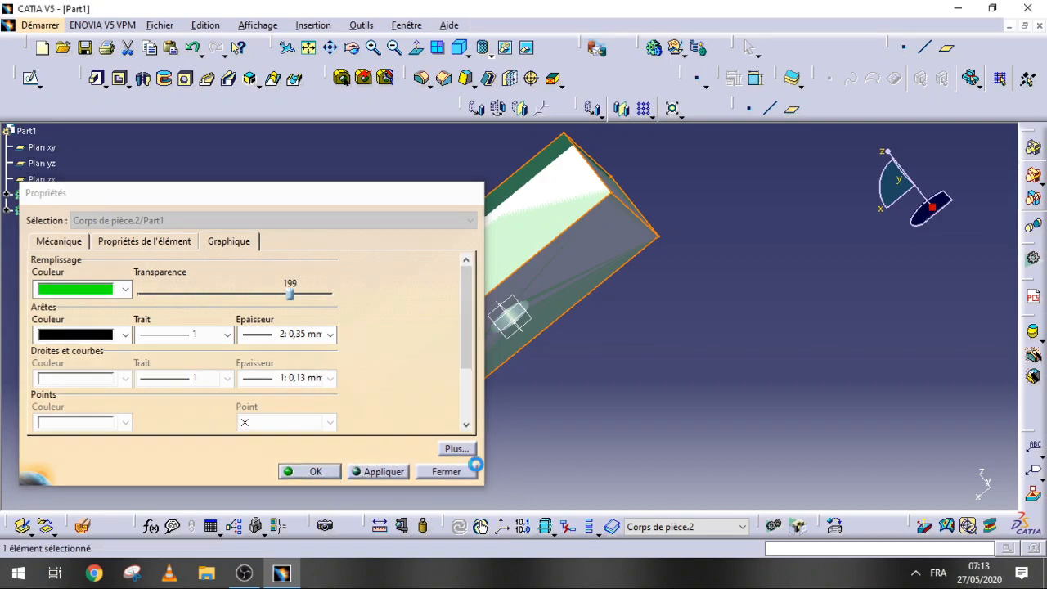
{"action": "left_click", "coordinate": [446, 472]}
Step: Create a reference plane offset above the block from Plan xy
{"action": "left_click_drag", "start_coordinate": [351, 48], "coordinate": [476, 141]}
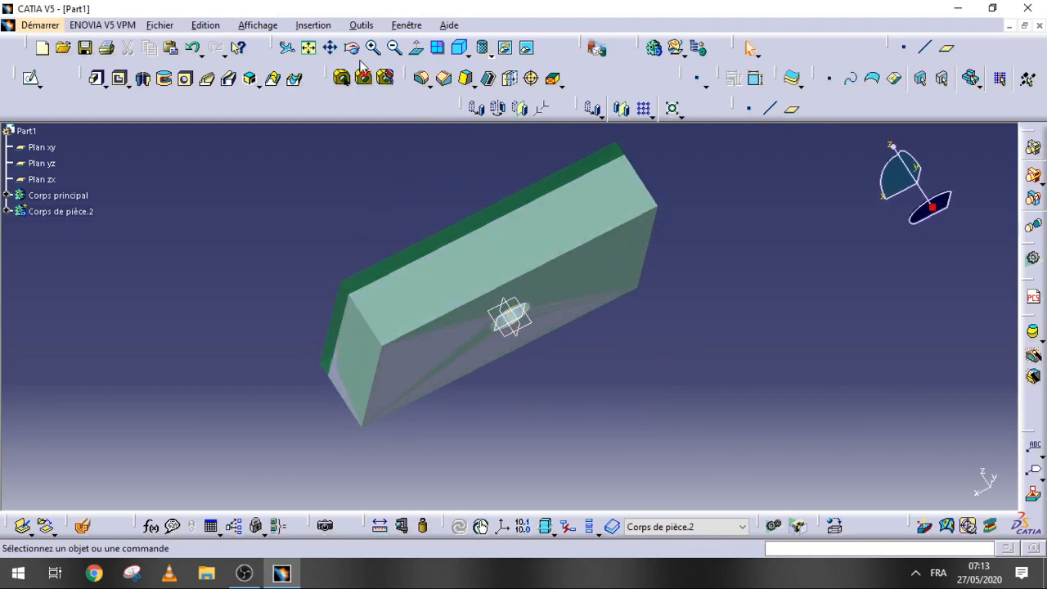
{"action": "left_click", "coordinate": [946, 47]}
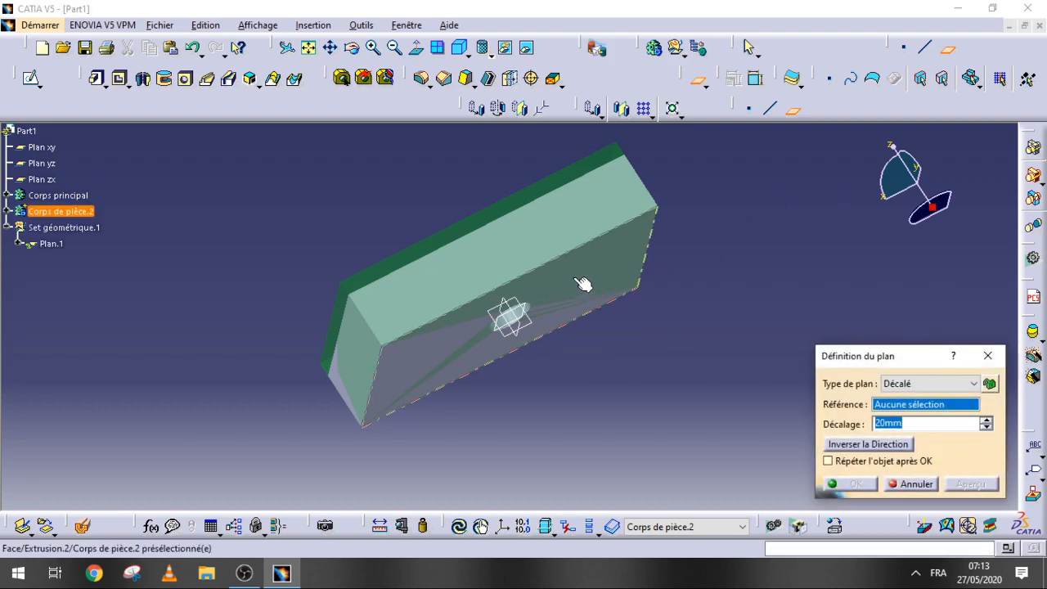
{"action": "left_click", "coordinate": [54, 151]}
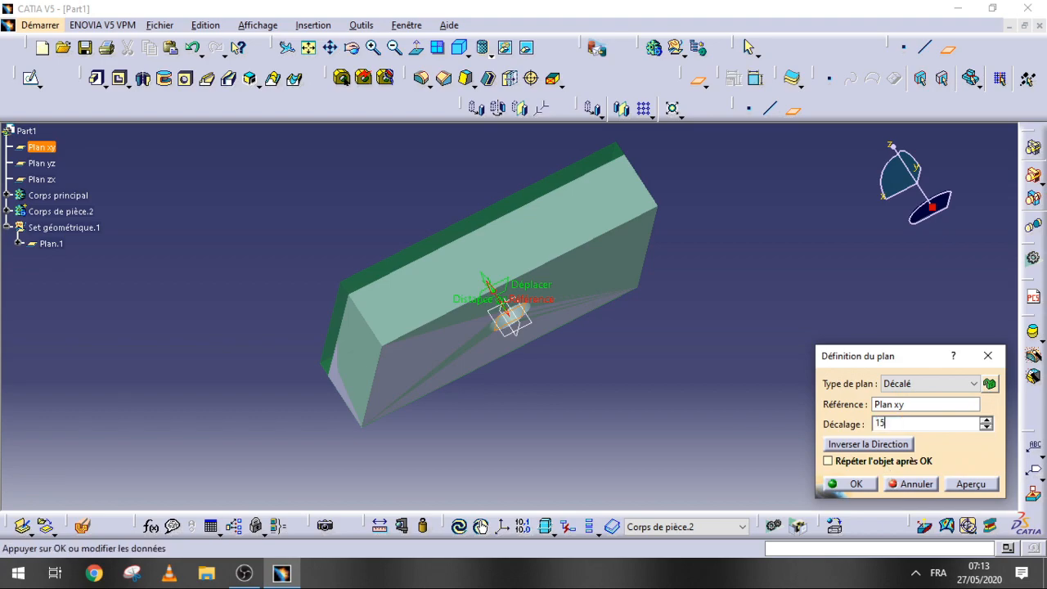
{"action": "key", "text": "Return"}
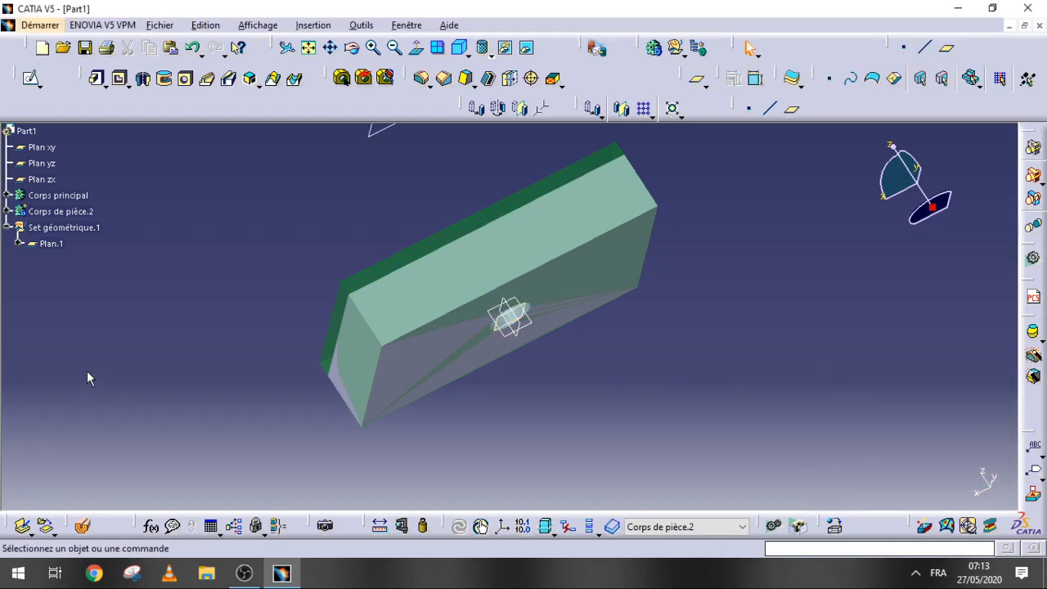
Step: Switch from part design to the Prismatic Machining workbench
{"action": "left_click", "coordinate": [394, 49]}
{"action": "left_click", "coordinate": [331, 49]}
{"action": "left_click_drag", "start_coordinate": [399, 202], "coordinate": [482, 265]}
{"action": "left_click", "coordinate": [352, 49]}
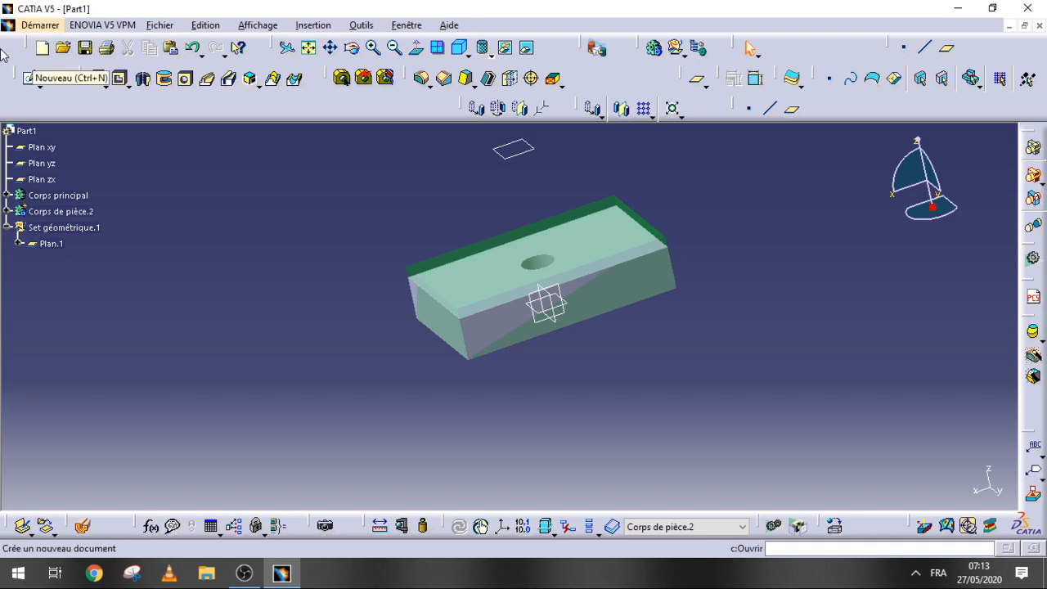
{"action": "left_click", "coordinate": [39, 25]}
{"action": "mouse_move", "coordinate": [164, 179]}
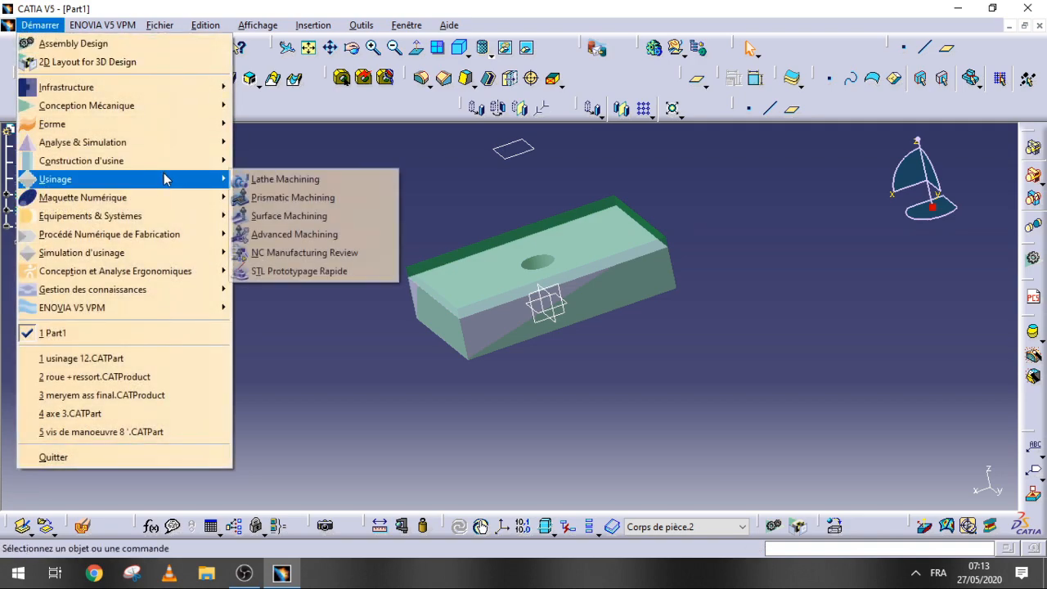
{"action": "left_click", "coordinate": [282, 197]}
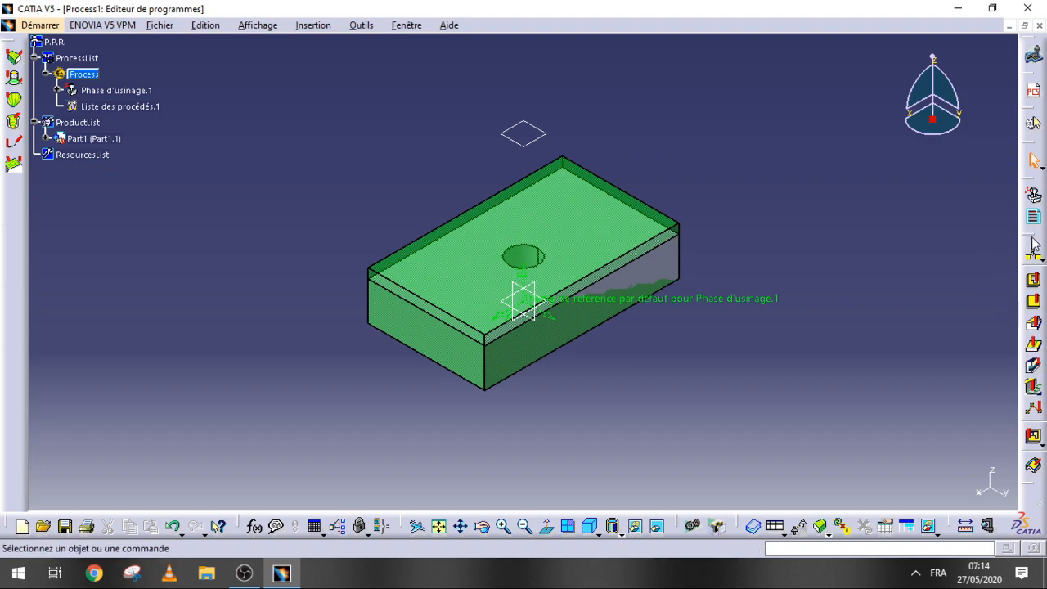
Step: Arrange the machining operation toolbars in one horizontal row above the model view
{"action": "left_click_drag", "start_coordinate": [1029, 244], "coordinate": [85, 47]}
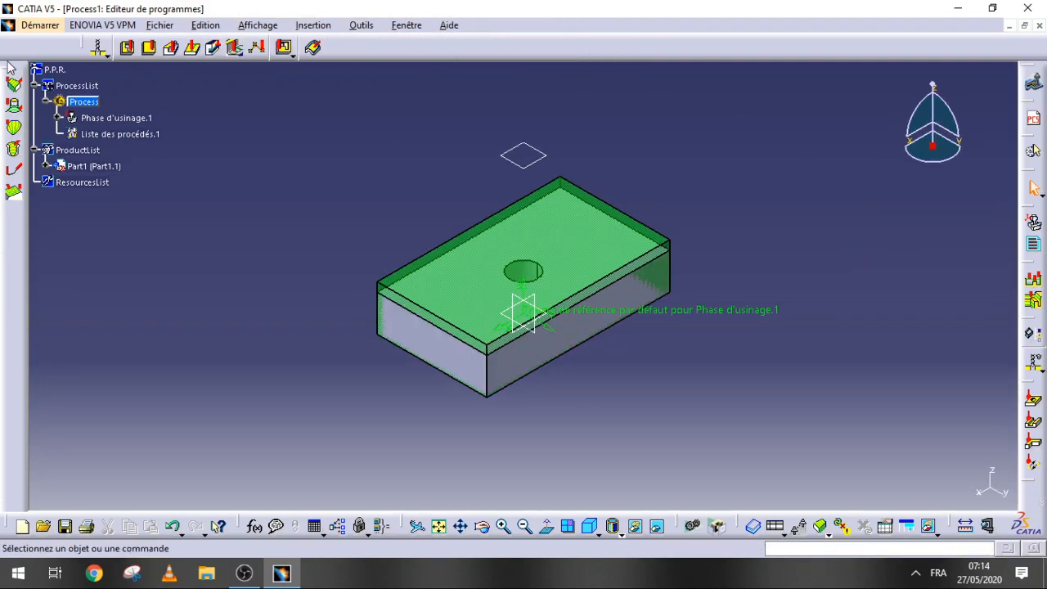
{"action": "left_click_drag", "start_coordinate": [10, 67], "coordinate": [340, 46]}
{"action": "left_click_drag", "start_coordinate": [1026, 274], "coordinate": [540, 51]}
{"action": "left_click_drag", "start_coordinate": [481, 35], "coordinate": [483, 36]}
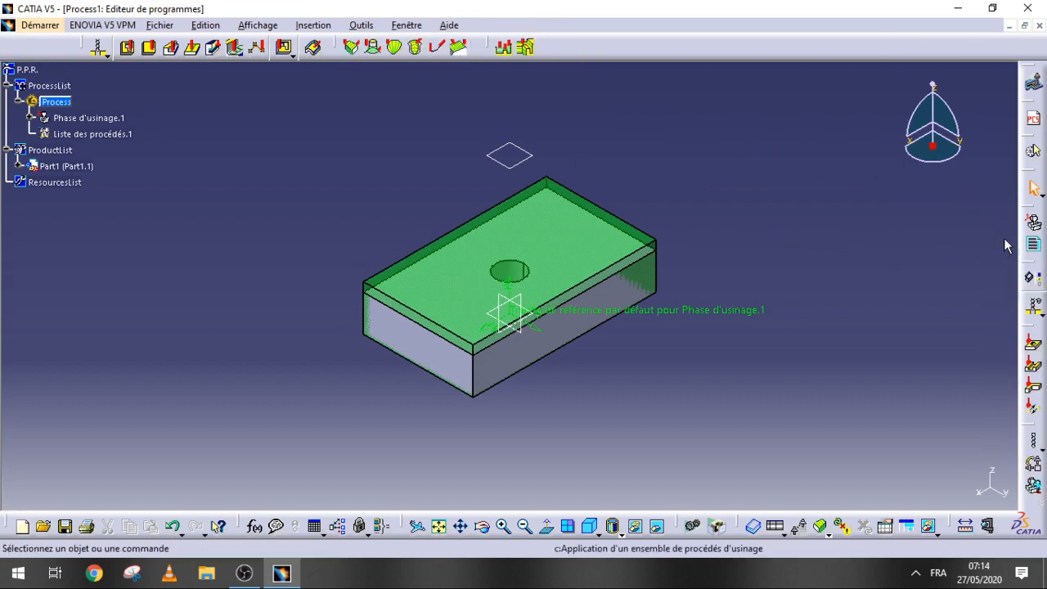
{"action": "left_click_drag", "start_coordinate": [1037, 329], "coordinate": [564, 43]}
{"action": "left_click_drag", "start_coordinate": [1029, 338], "coordinate": [674, 39]}
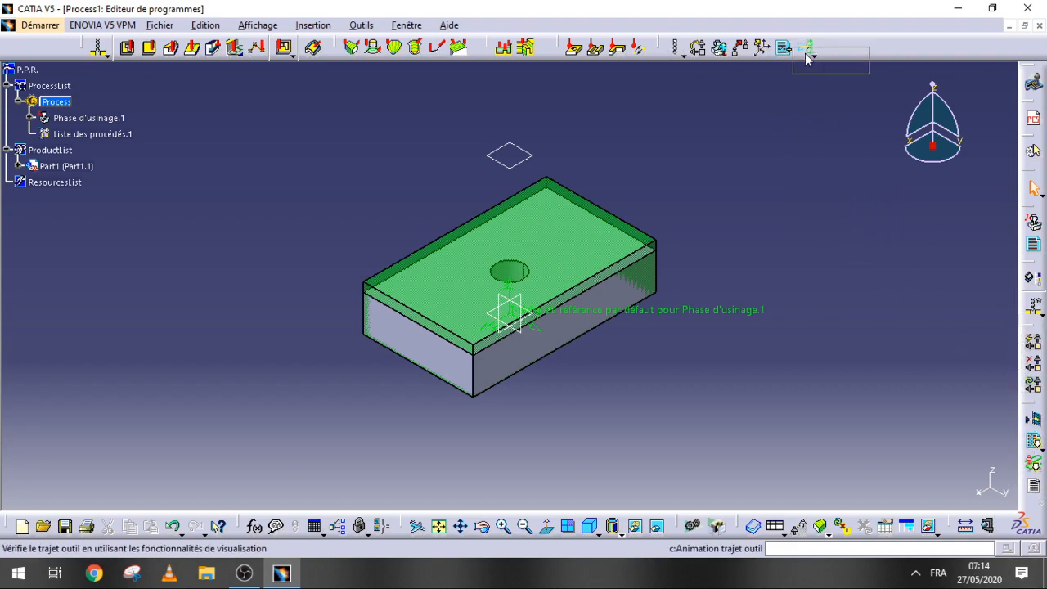
{"action": "left_click", "coordinate": [330, 26]}
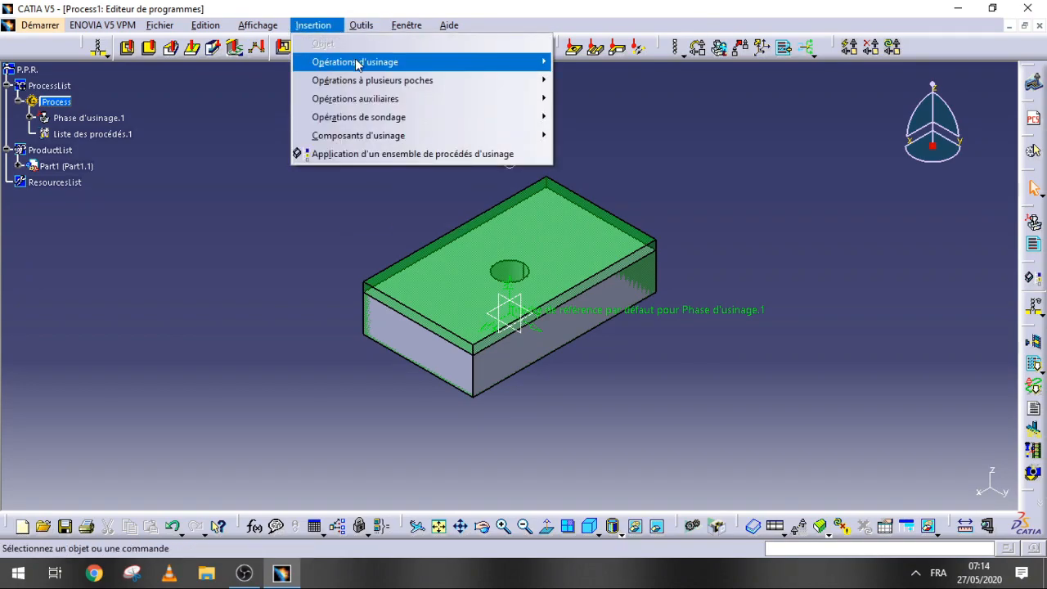
{"action": "mouse_move", "coordinate": [441, 65]}
{"action": "mouse_move", "coordinate": [682, 63]}
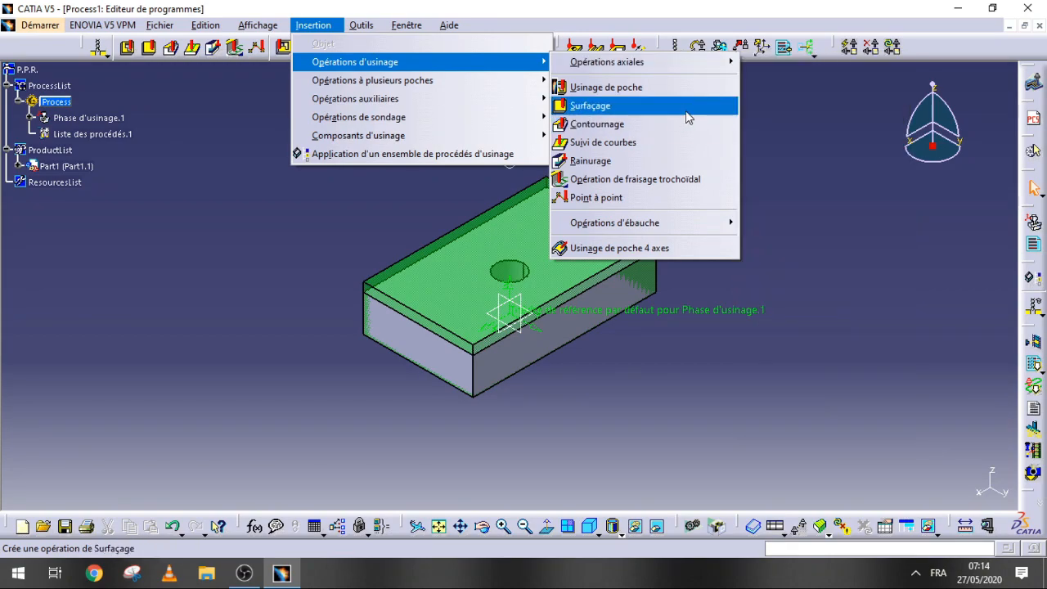
{"action": "left_click", "coordinate": [913, 332]}
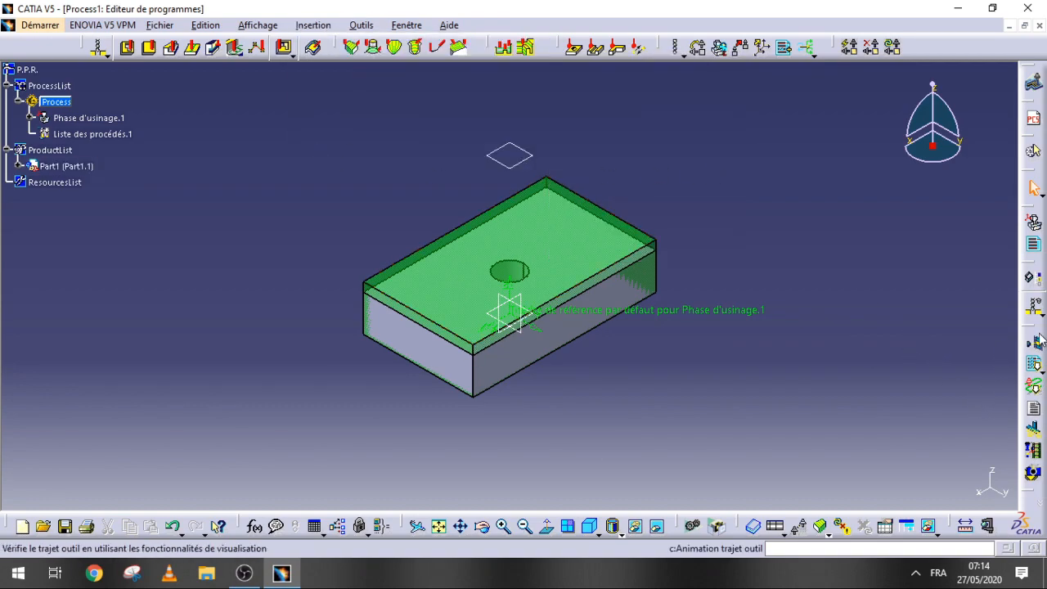
Step: Arrange the remaining machining toolbars in a second horizontal row beneath the first one
{"action": "left_click_drag", "start_coordinate": [1036, 343], "coordinate": [749, 72]}
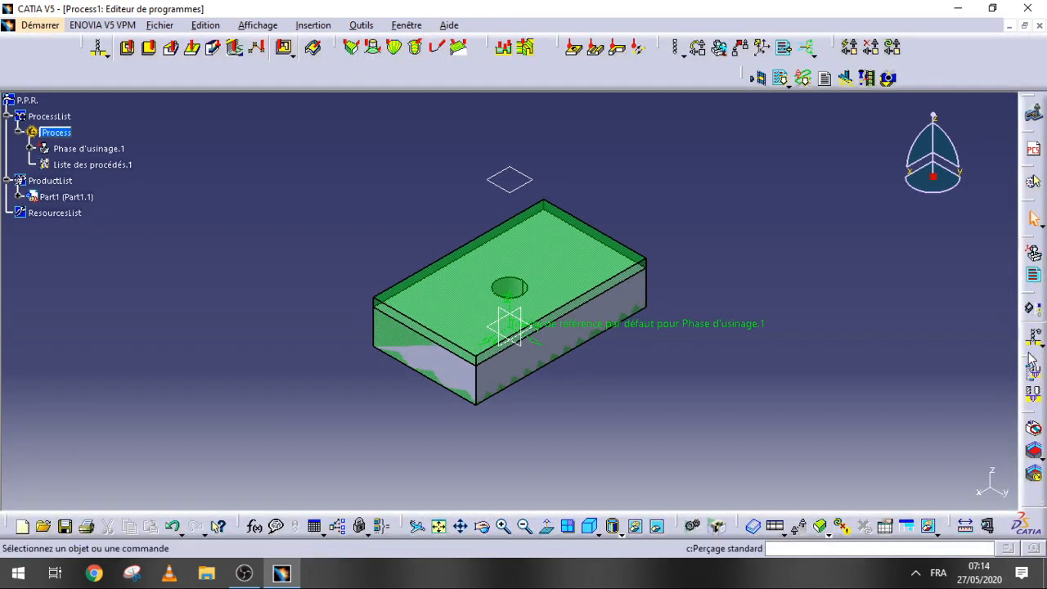
{"action": "left_click_drag", "start_coordinate": [944, 274], "coordinate": [695, 75]}
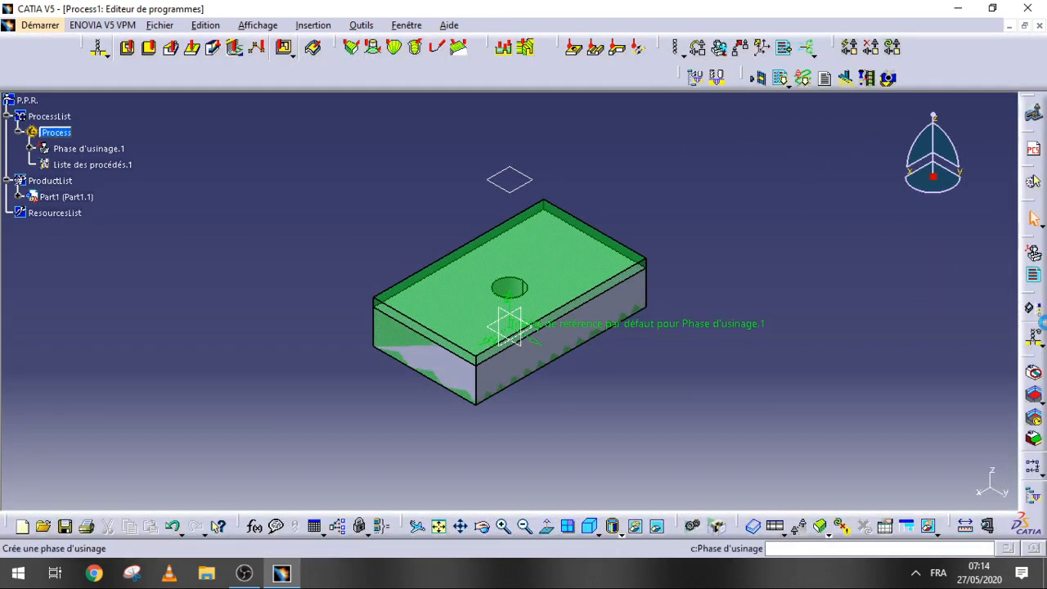
{"action": "left_click_drag", "start_coordinate": [1028, 358], "coordinate": [531, 73]}
{"action": "left_click_drag", "start_coordinate": [1028, 358], "coordinate": [452, 67]}
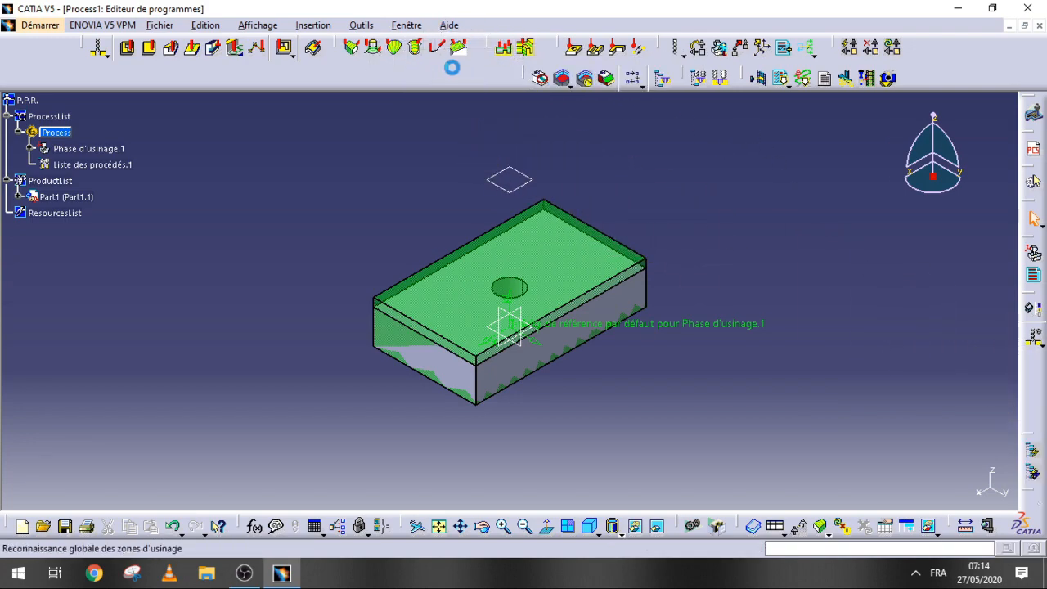
{"action": "left_click_drag", "start_coordinate": [1028, 409], "coordinate": [344, 72]}
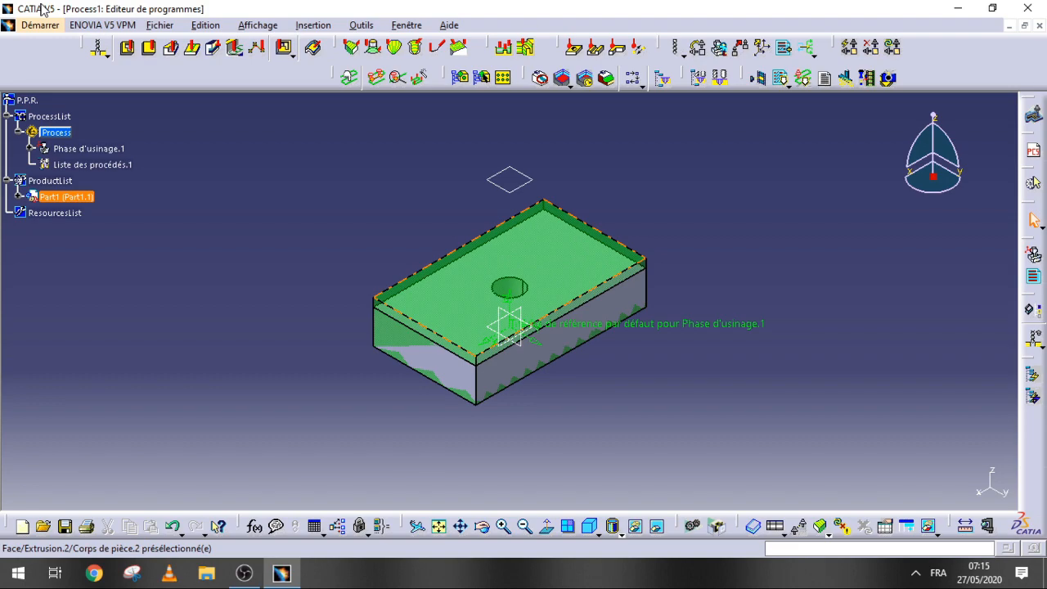
Step: Open the definition of Phase d'usinage.1 and assign the 3-axis machine 3-axes.1 to it
{"action": "double_click", "coordinate": [121, 148]}
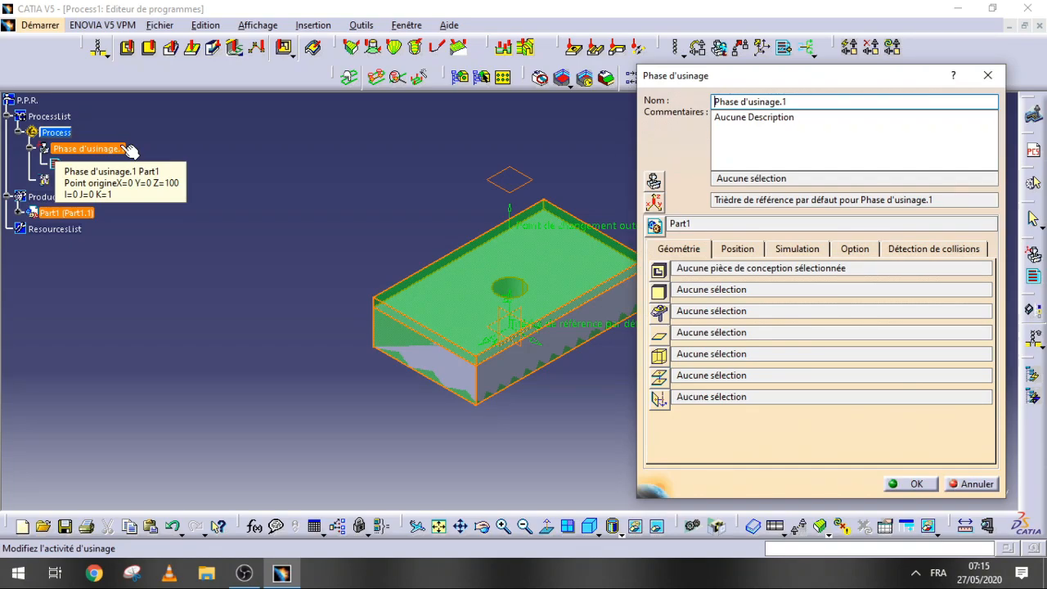
{"action": "left_click", "coordinate": [654, 181]}
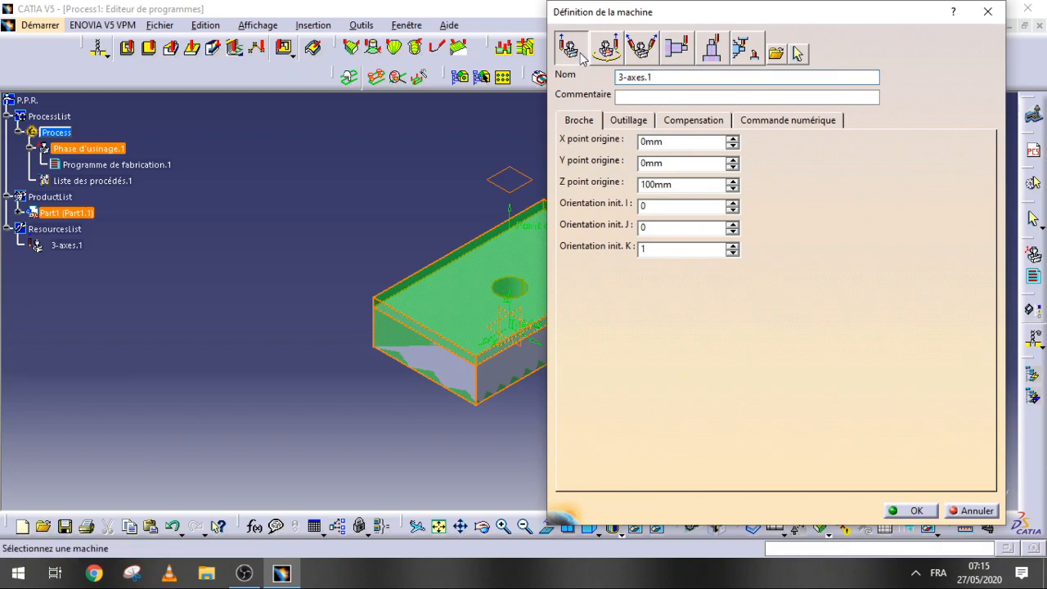
{"action": "left_click", "coordinate": [641, 50]}
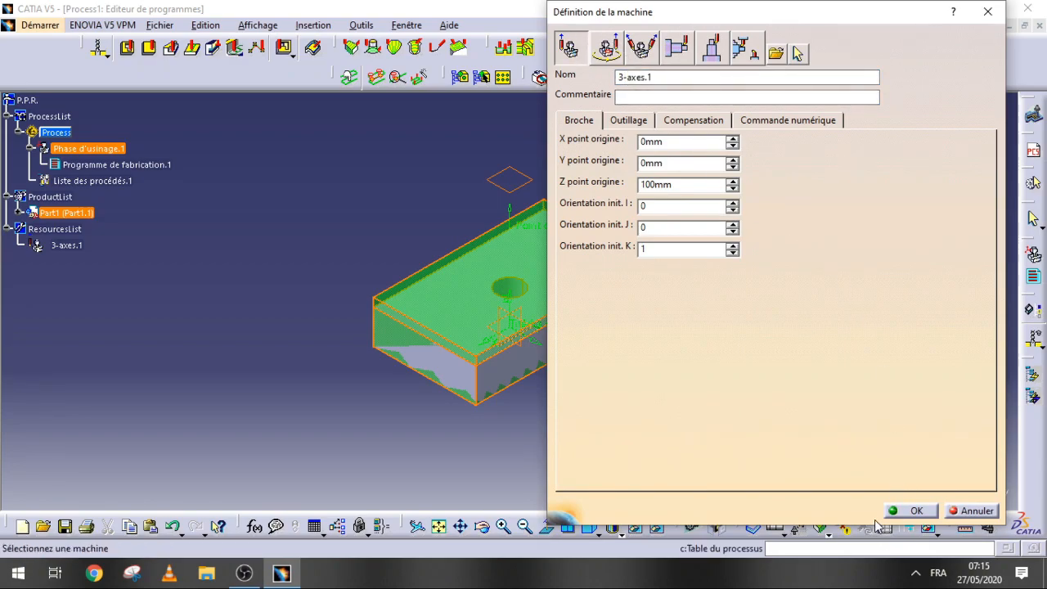
{"action": "left_click", "coordinate": [904, 510]}
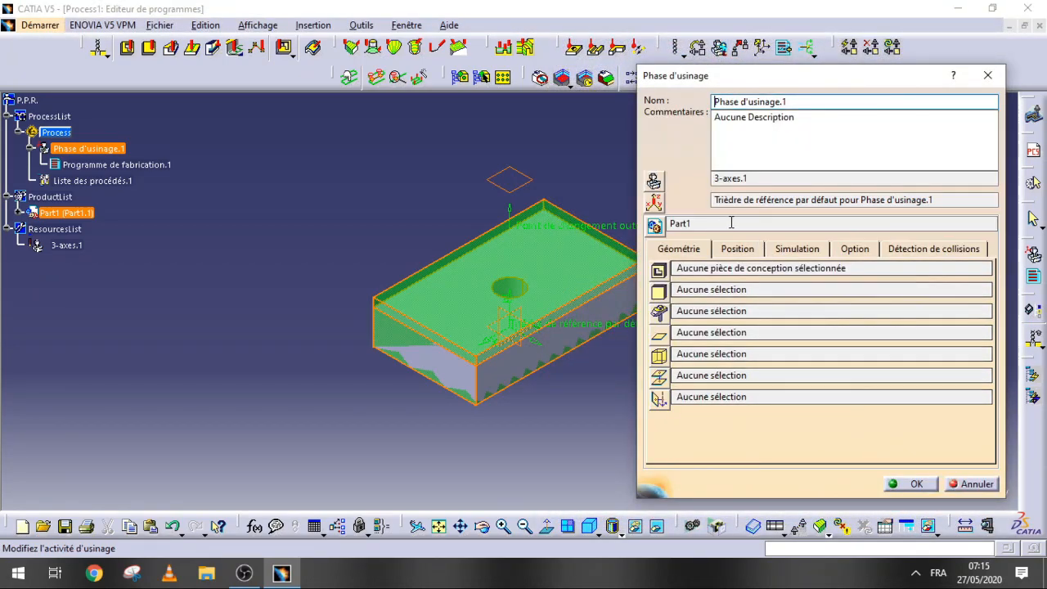
Step: Place the origin of the machining phase's reference axis system at the block's lower front corner and accept it
{"action": "left_click", "coordinate": [658, 203]}
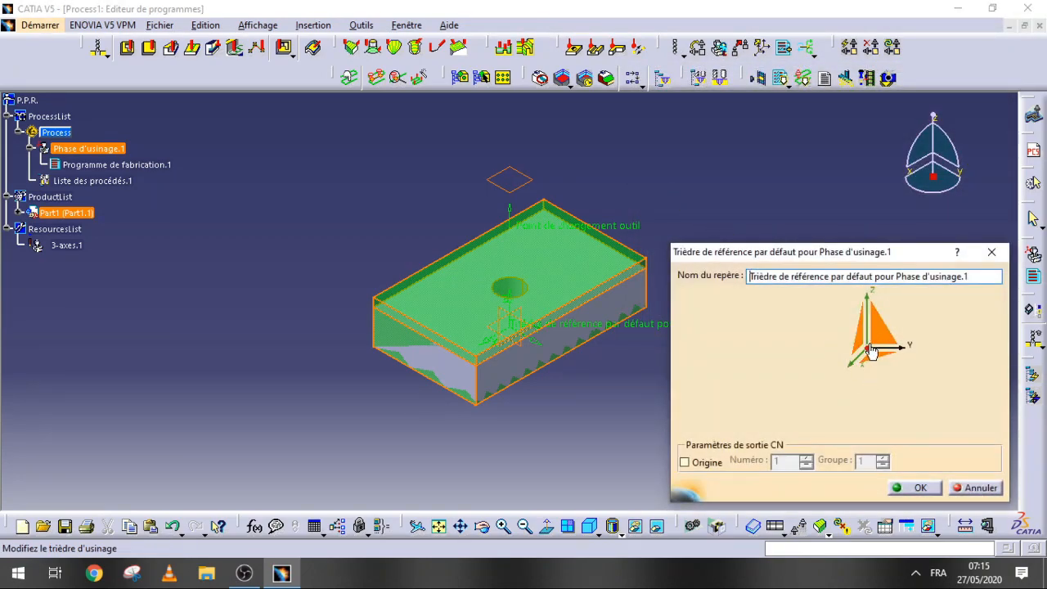
{"action": "left_click", "coordinate": [869, 356]}
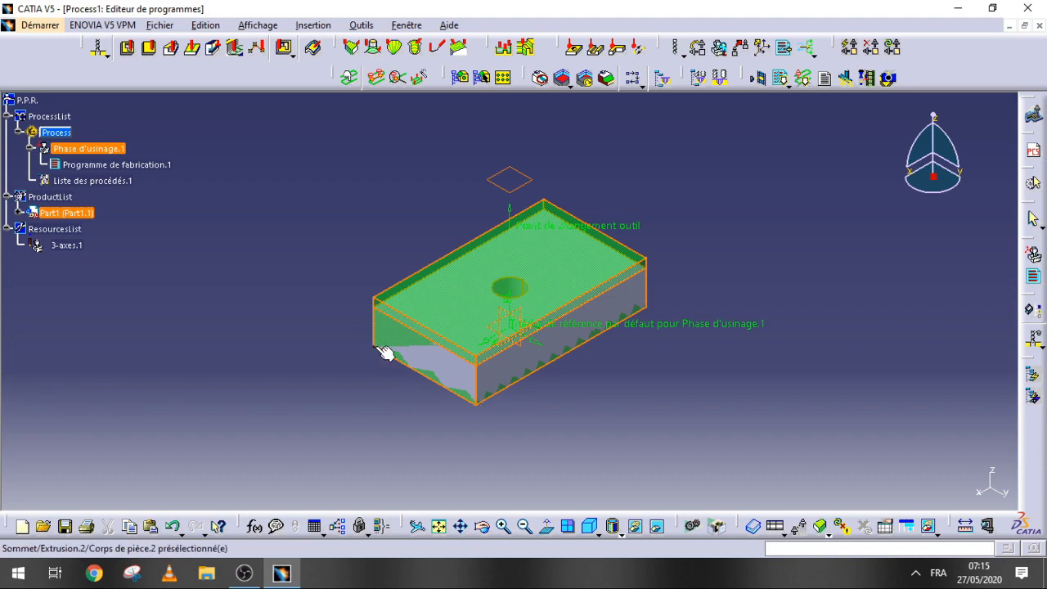
{"action": "left_click", "coordinate": [476, 403]}
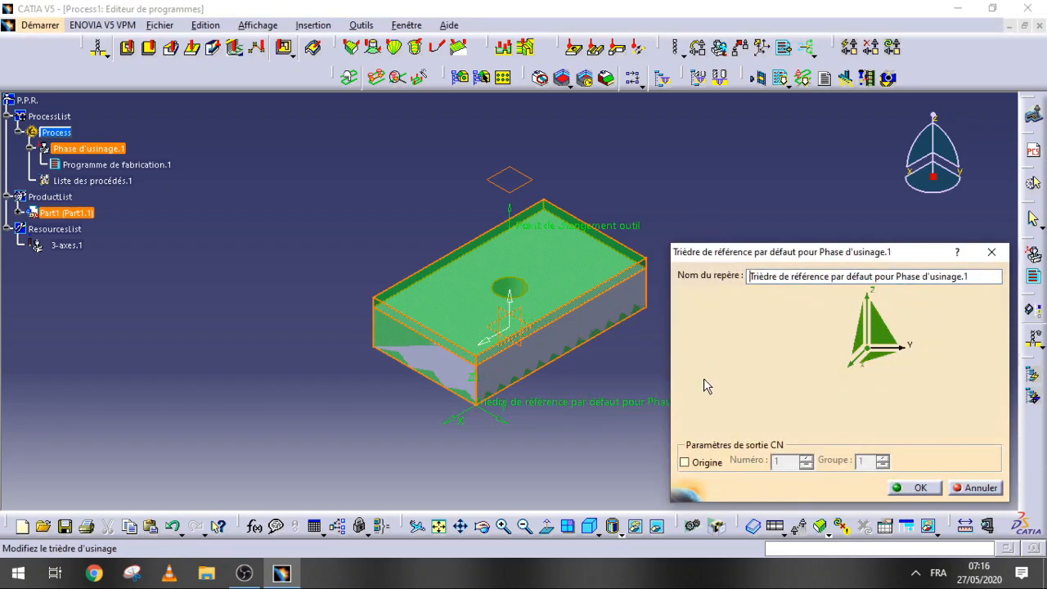
{"action": "left_click", "coordinate": [497, 415]}
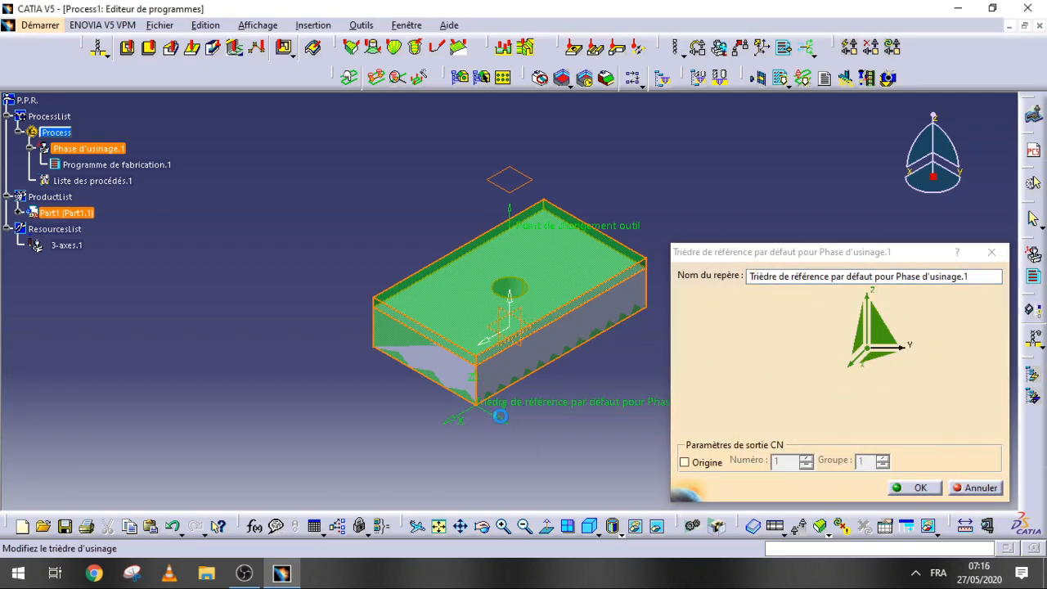
{"action": "left_click", "coordinate": [907, 488]}
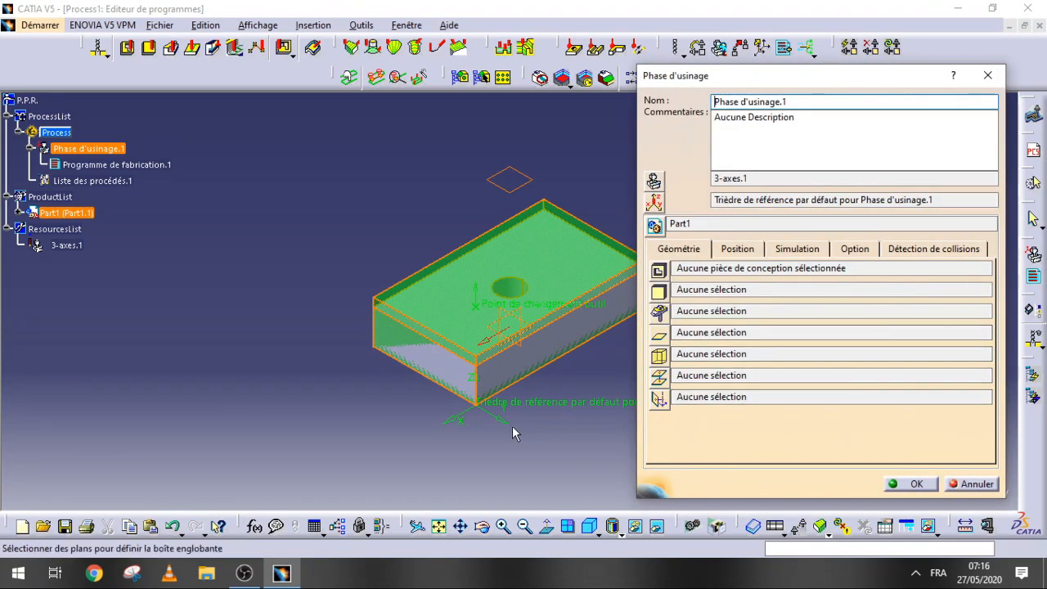
{"action": "left_click", "coordinate": [507, 423]}
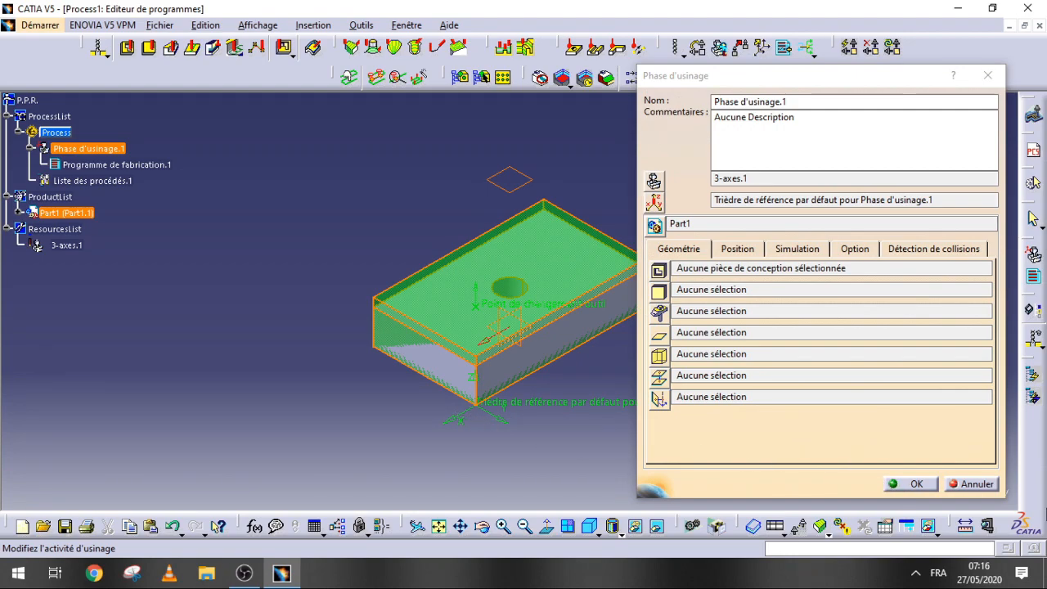
Step: Discard the open edits to Phase d'usinage.1, reopen its definition and invert the reference axis system's X direction to I = -1
{"action": "left_click", "coordinate": [978, 484]}
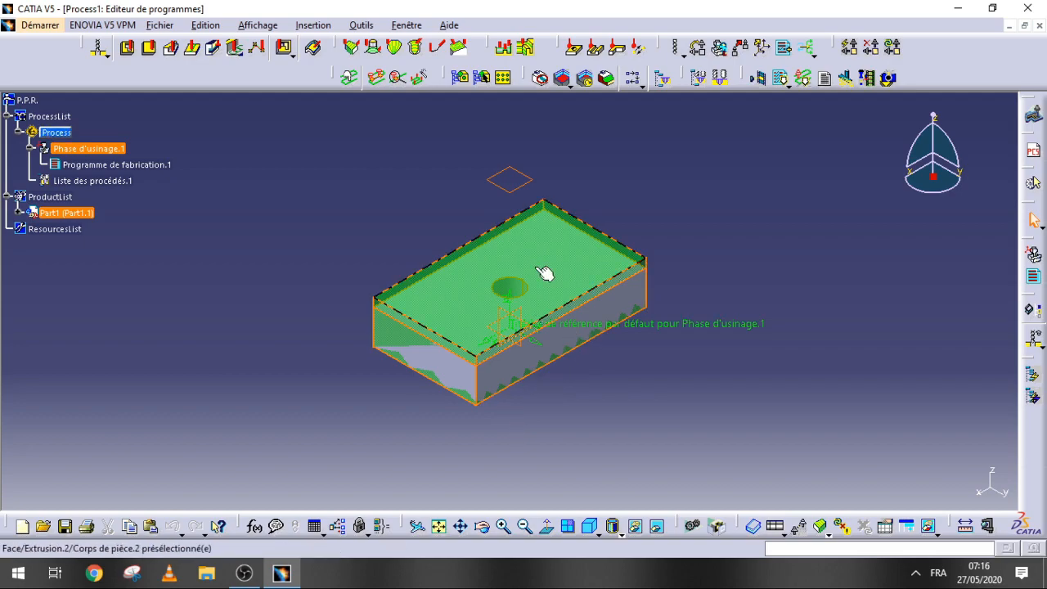
{"action": "double_click", "coordinate": [96, 148]}
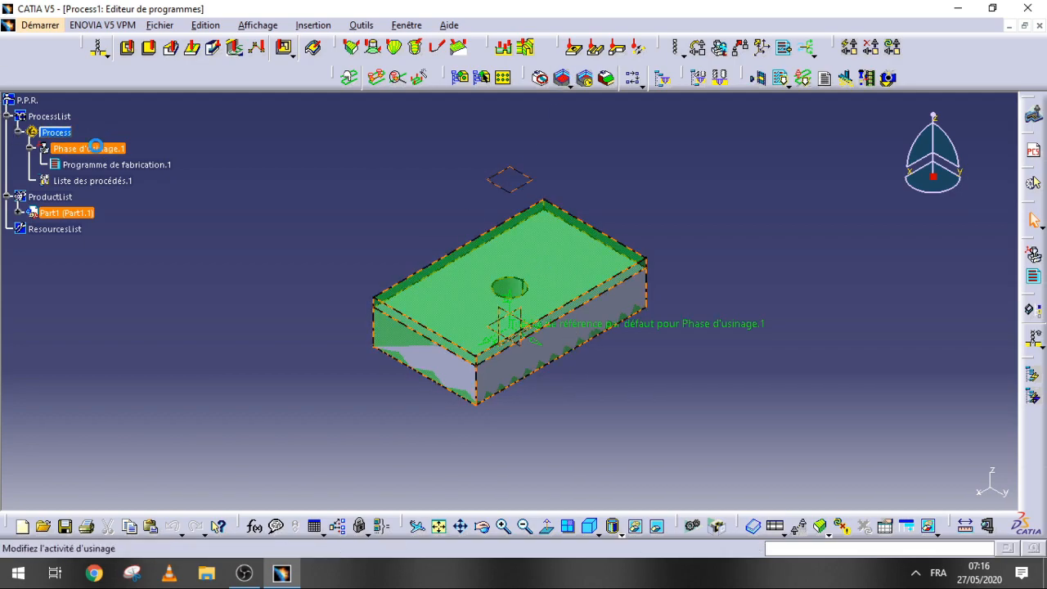
{"action": "left_click", "coordinate": [652, 201]}
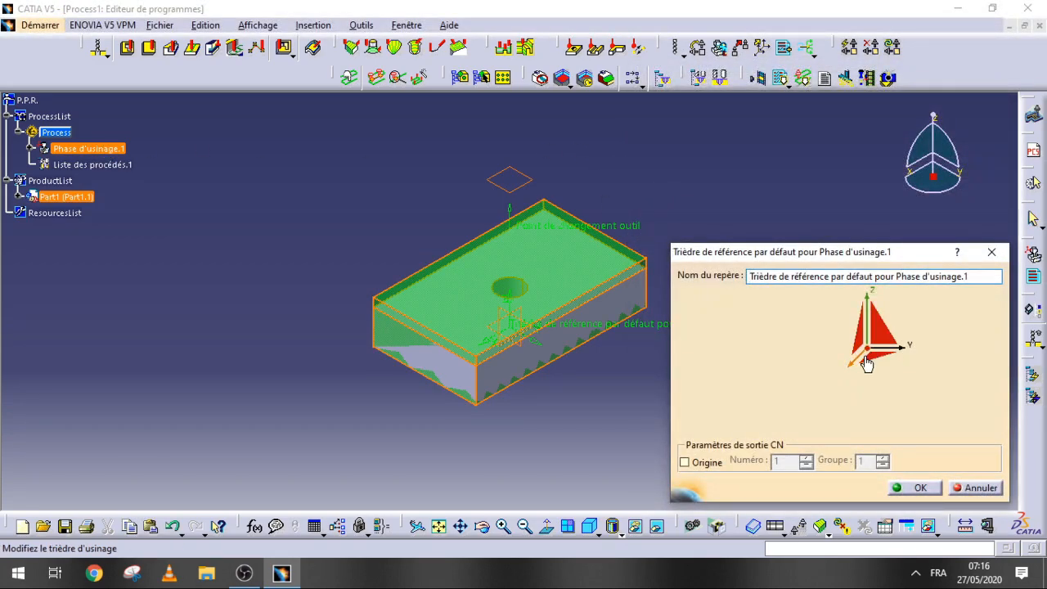
{"action": "left_click", "coordinate": [857, 363]}
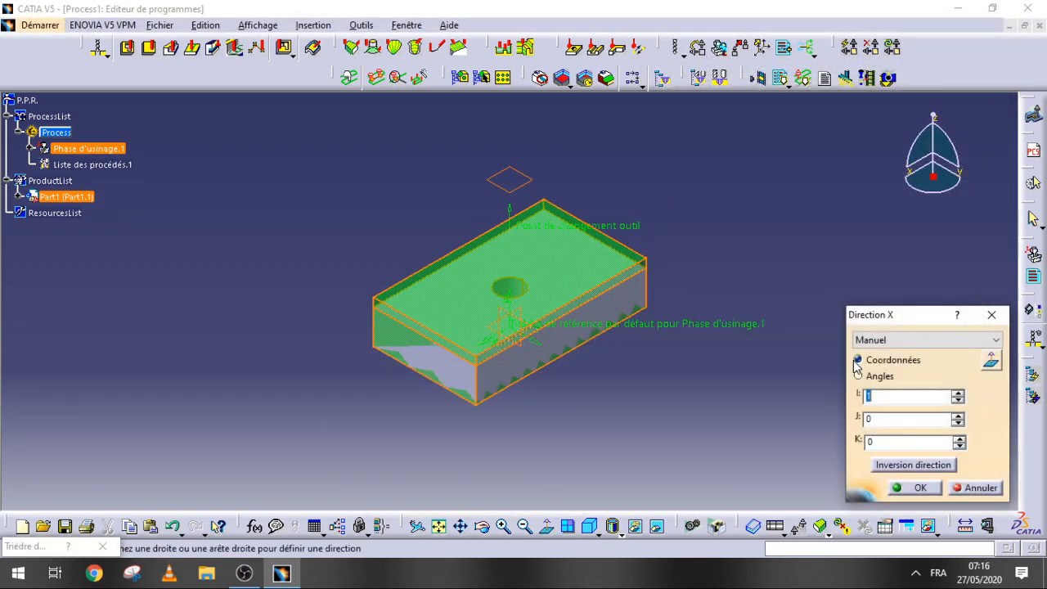
{"action": "left_click", "coordinate": [934, 468]}
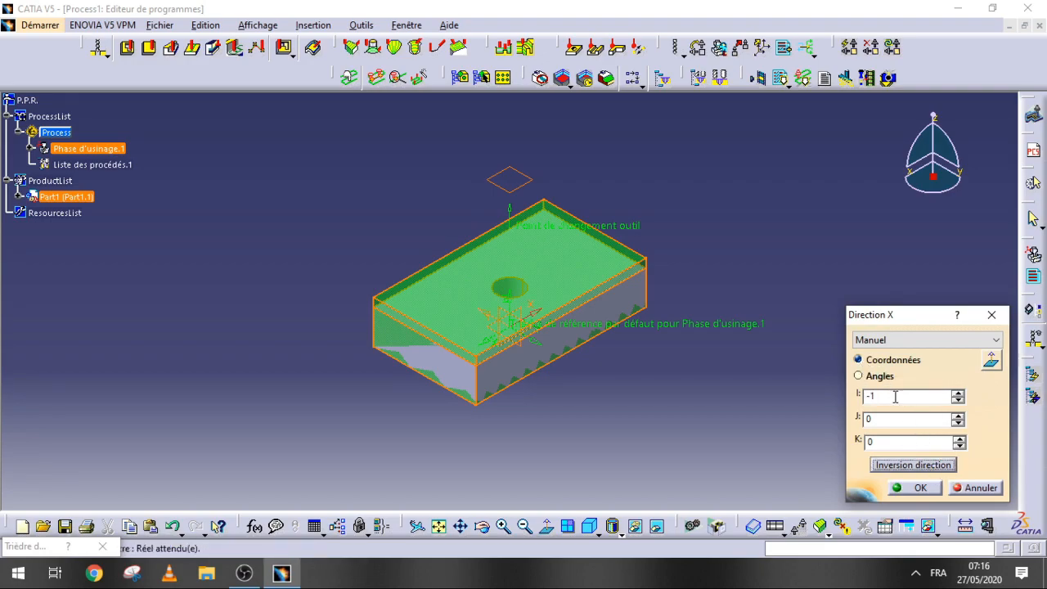
{"action": "left_click", "coordinate": [915, 491]}
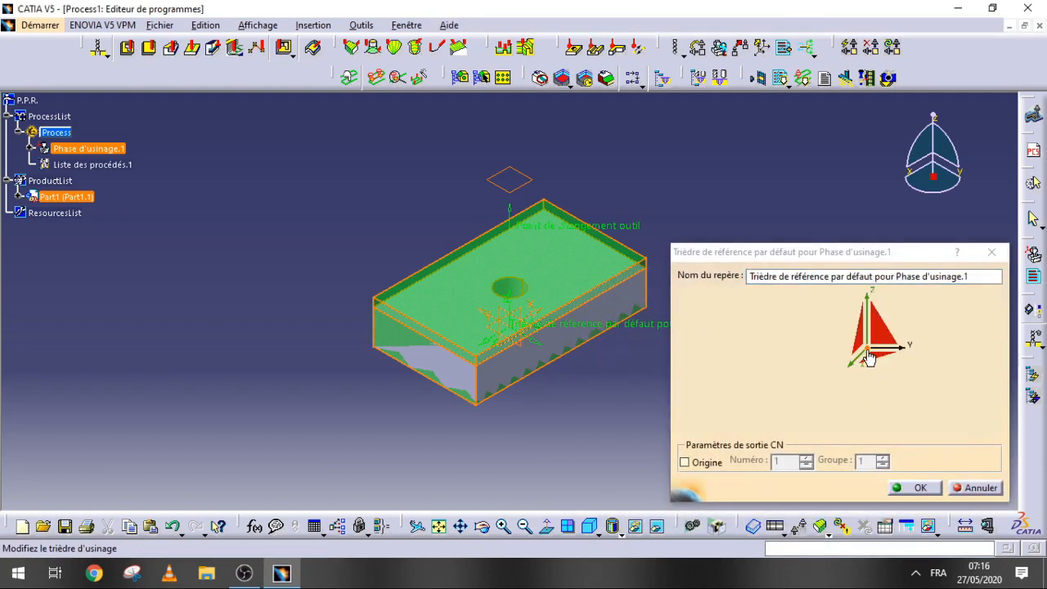
Step: Set the reference axis system's origin at the block's lower front corner and accept the axis system
{"action": "left_click", "coordinate": [865, 351]}
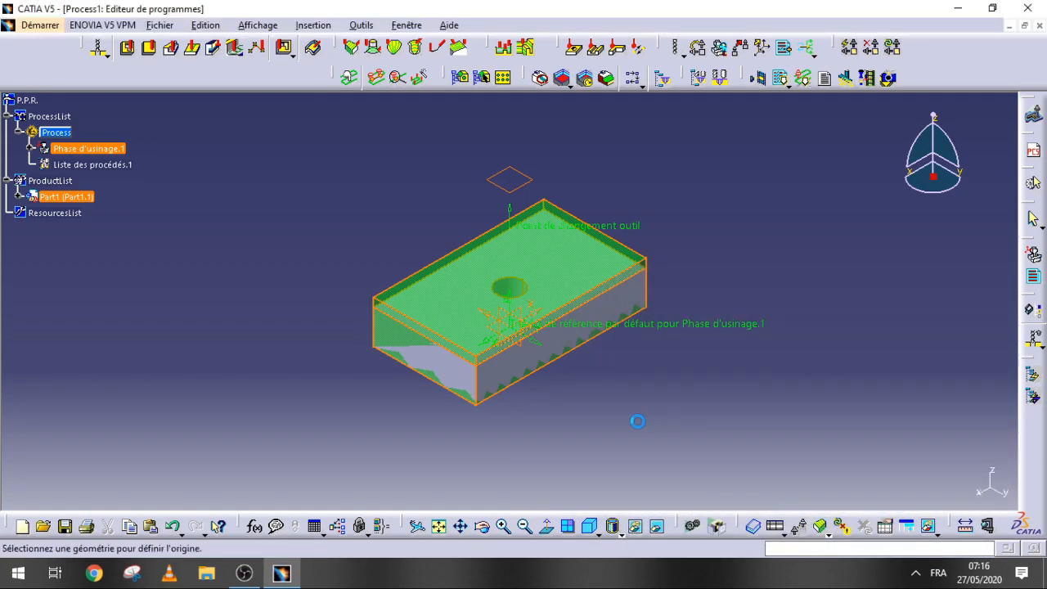
{"action": "left_click", "coordinate": [480, 404]}
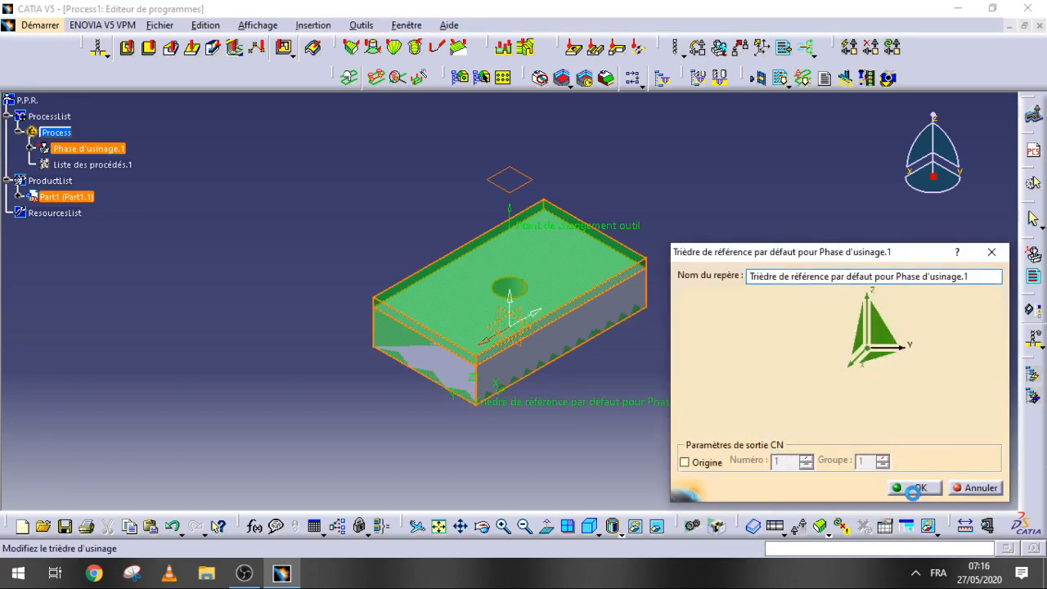
{"action": "left_click", "coordinate": [916, 488]}
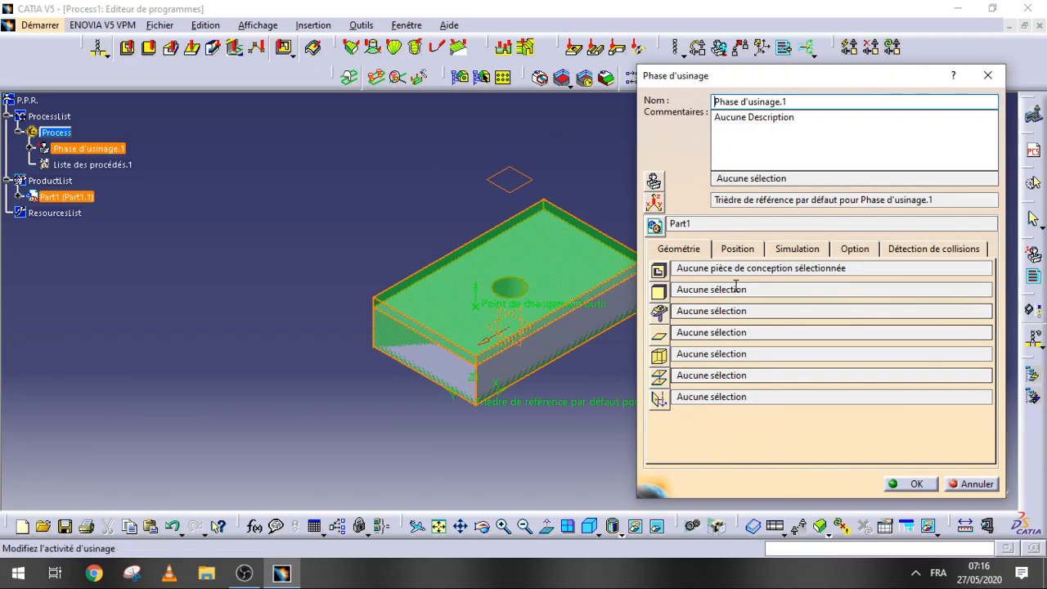
Step: Assign Corps principal of Part1 as the design part of the machining phase
{"action": "left_click", "coordinate": [659, 267]}
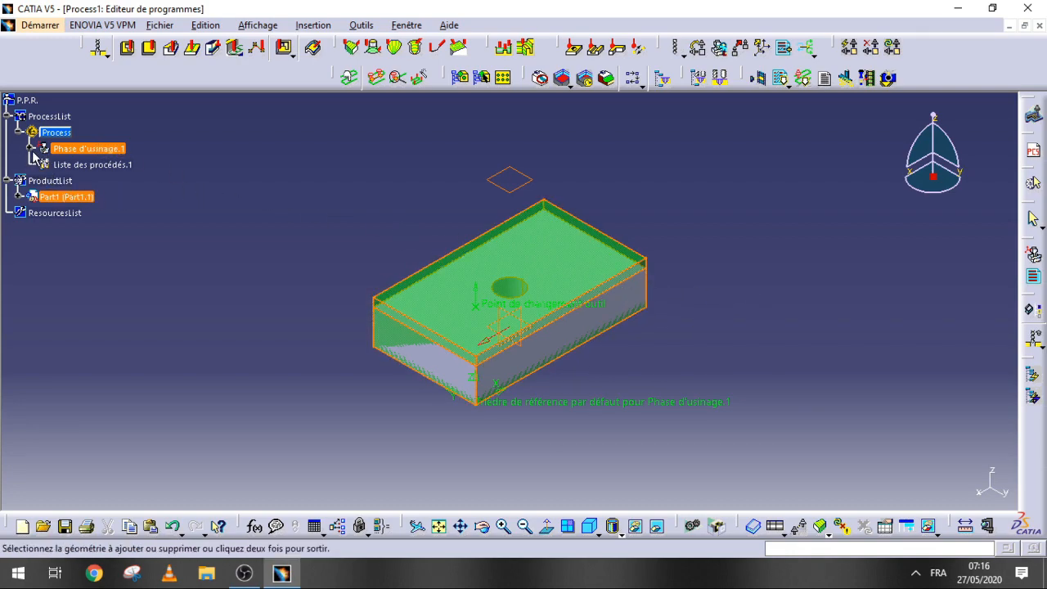
{"action": "left_click", "coordinate": [18, 199]}
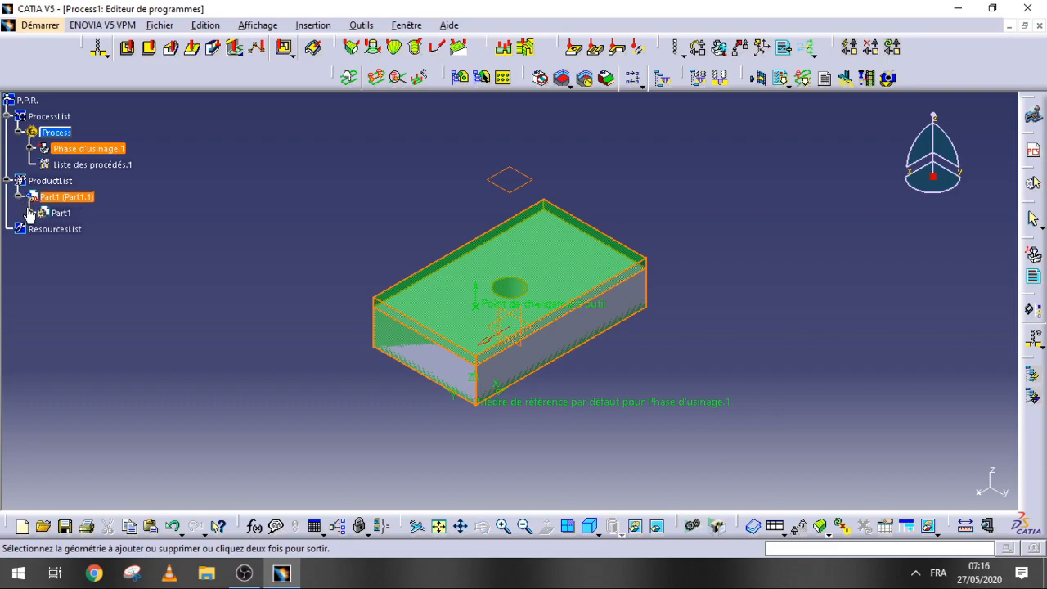
{"action": "left_click", "coordinate": [30, 213]}
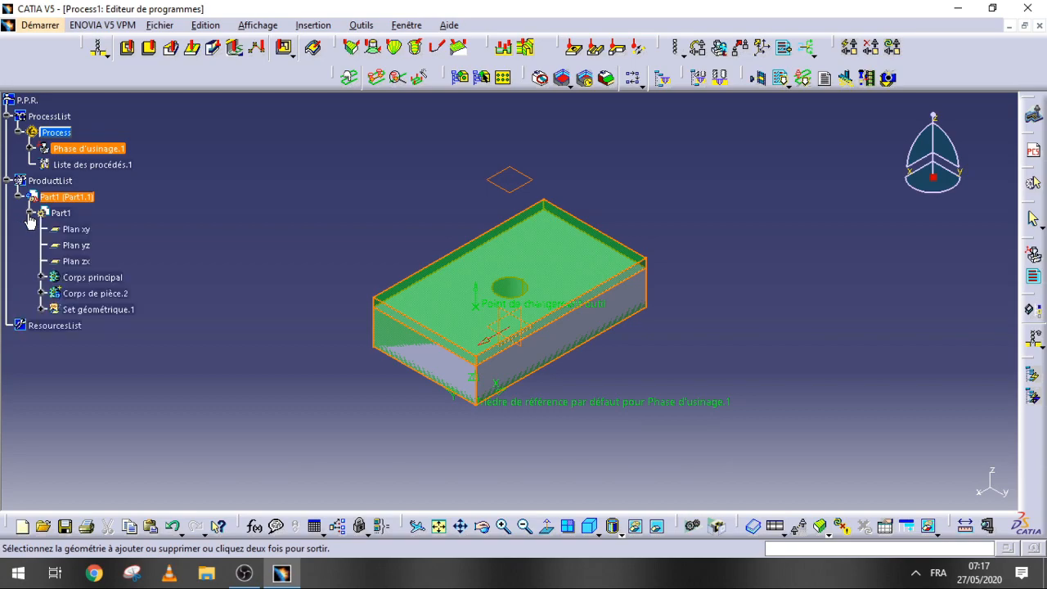
{"action": "left_click", "coordinate": [88, 284]}
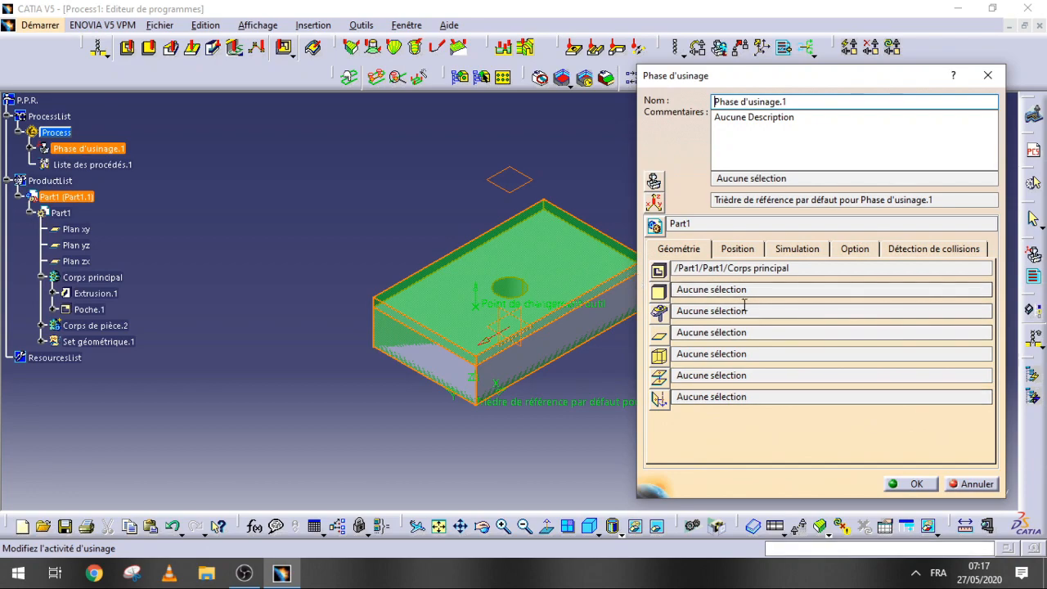
Step: Assign Corps de pièce.2 as the stock of the machining phase and accept the phase definition
{"action": "left_click", "coordinate": [663, 296]}
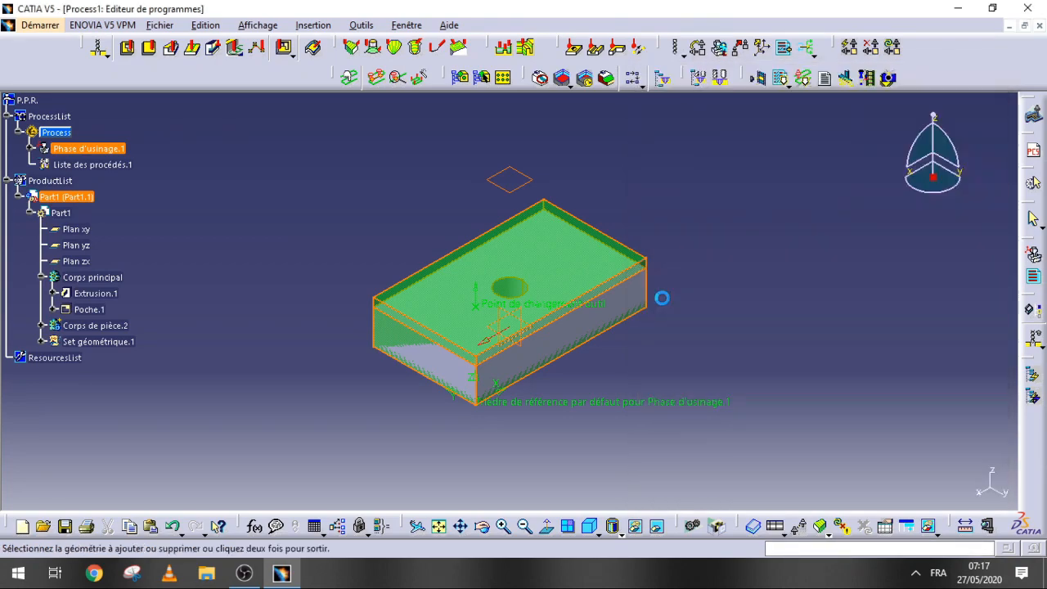
{"action": "left_click", "coordinate": [122, 326]}
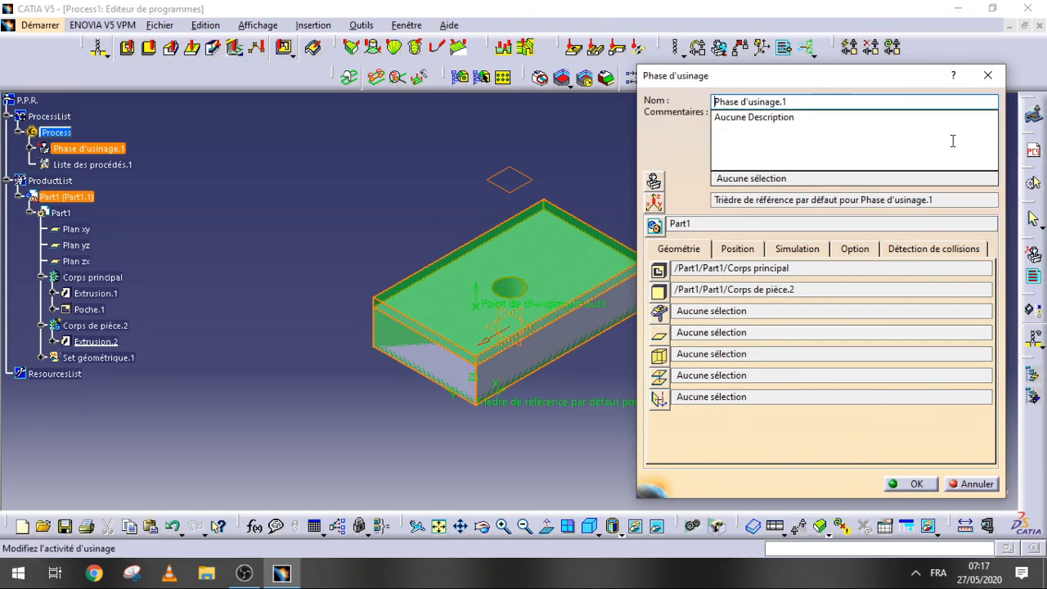
{"action": "left_click", "coordinate": [910, 483]}
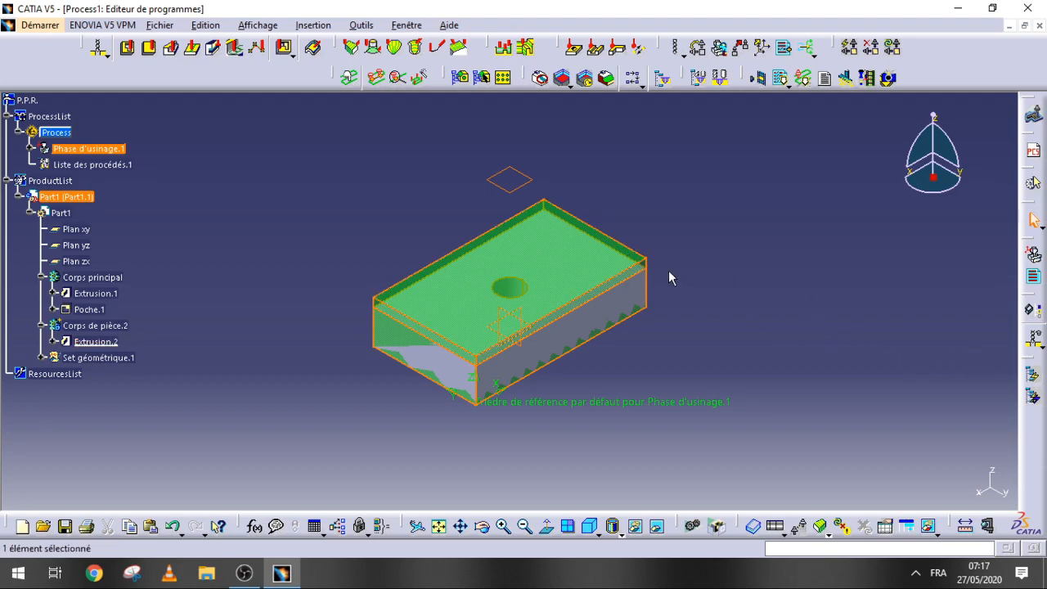
Step: Insert a Surfaçage (facing) operation into the machining process
{"action": "left_click", "coordinate": [596, 261]}
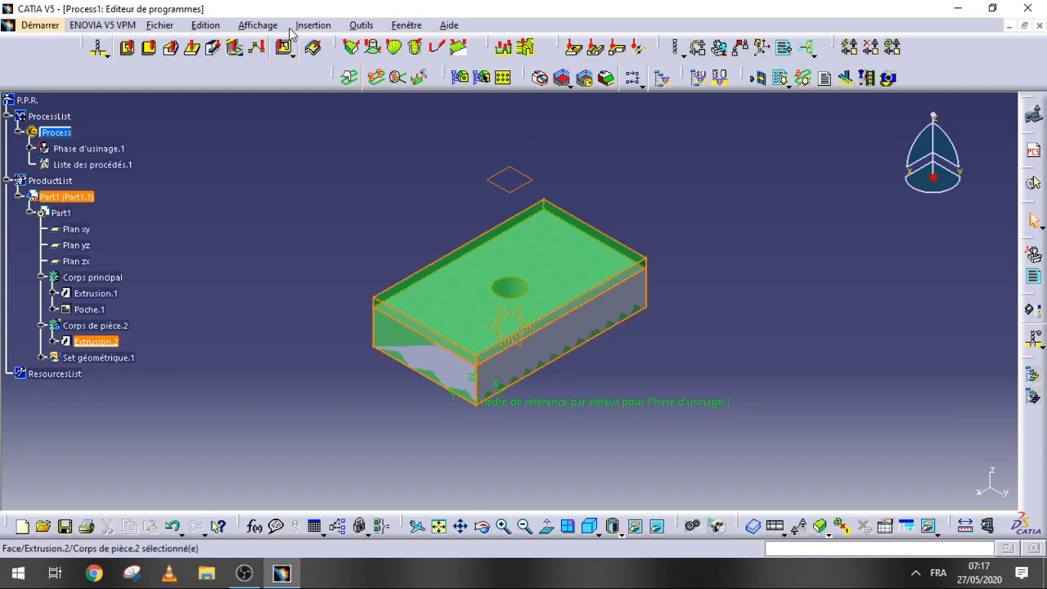
{"action": "left_click", "coordinate": [315, 29]}
{"action": "mouse_move", "coordinate": [396, 66]}
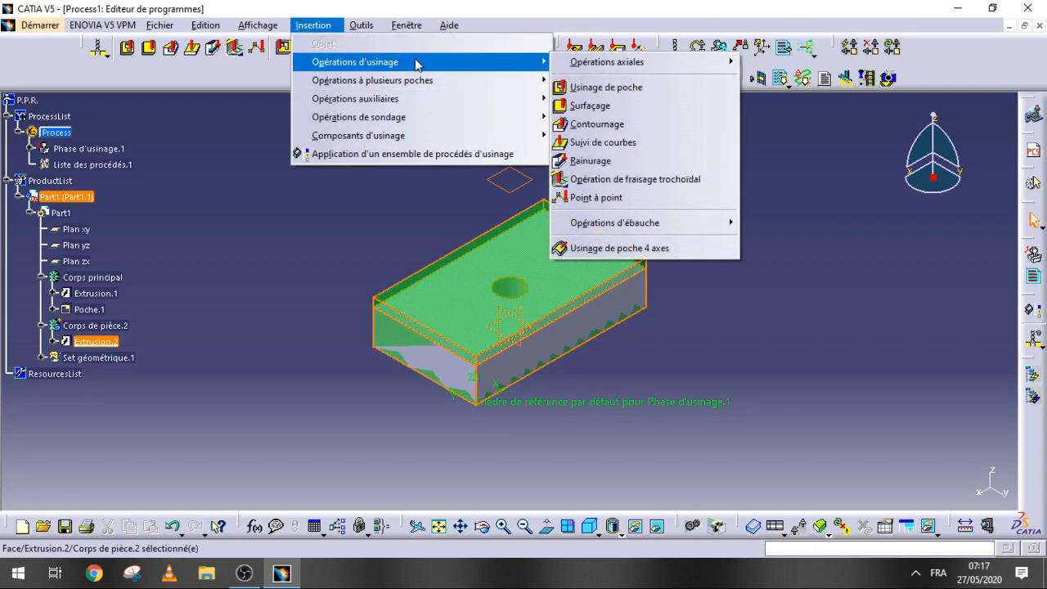
{"action": "left_click", "coordinate": [645, 117]}
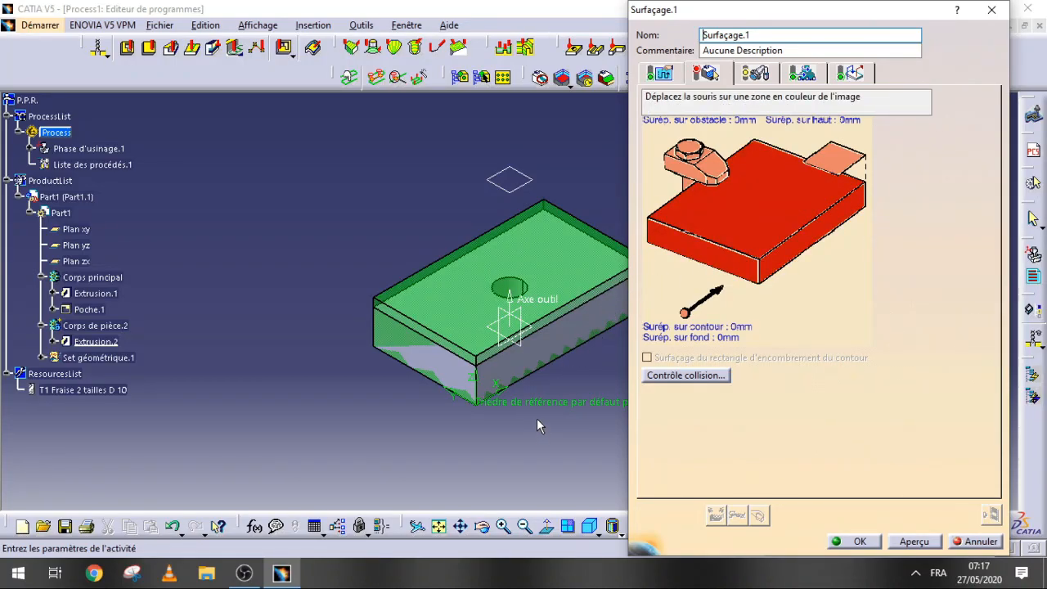
Step: Hide the green stock extrusion and select the block's top face as the bottom of the facing operation
{"action": "left_click", "coordinate": [761, 222]}
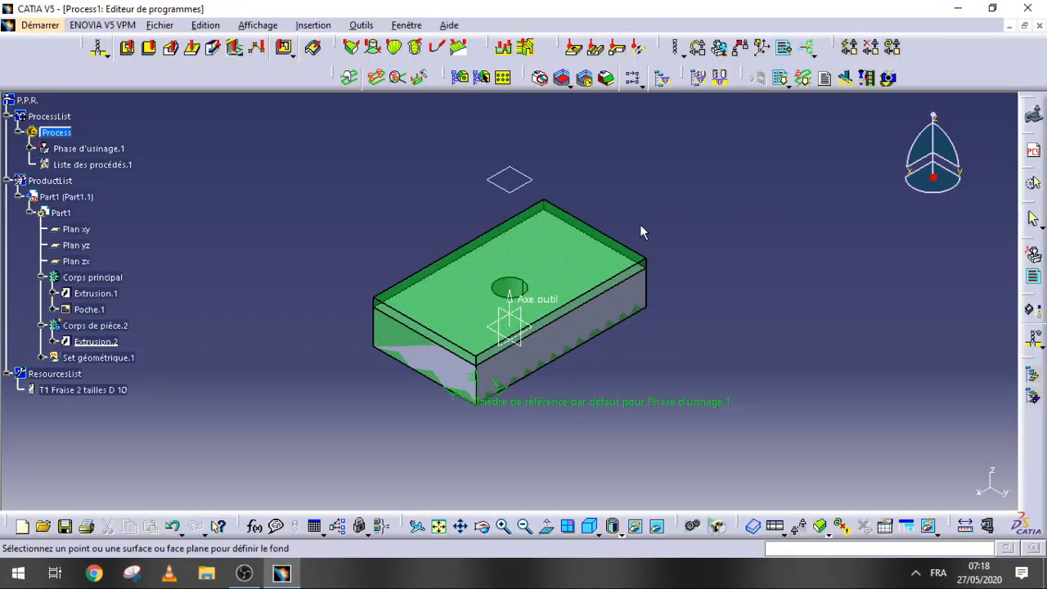
{"action": "right_click", "coordinate": [562, 256]}
{"action": "left_click", "coordinate": [639, 302]}
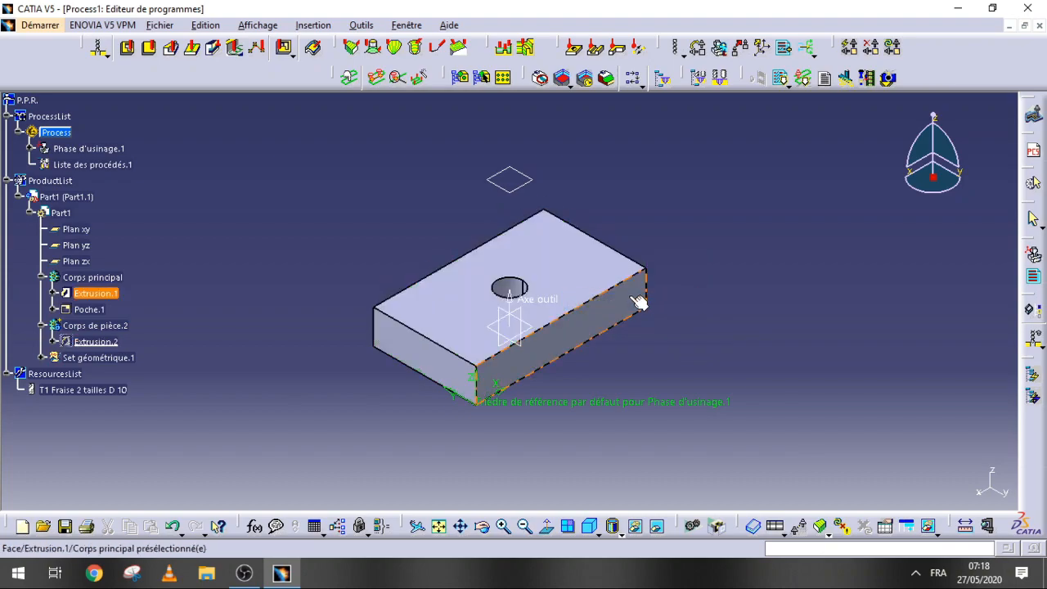
{"action": "left_click", "coordinate": [611, 270]}
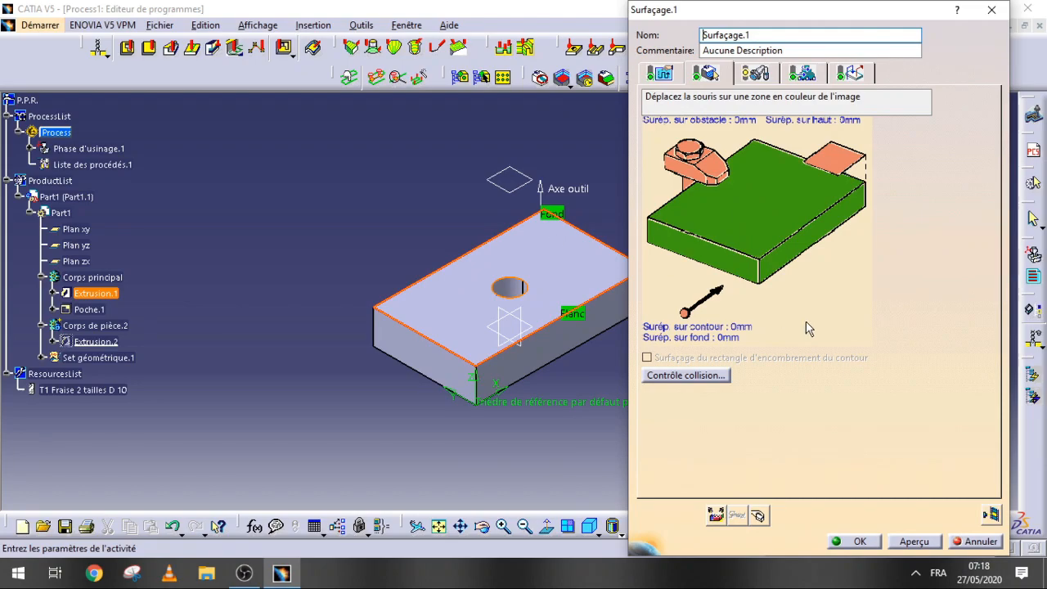
Step: Set the facing operation's machining mode to Aller-retour in its strategy settings
{"action": "left_click", "coordinate": [668, 73]}
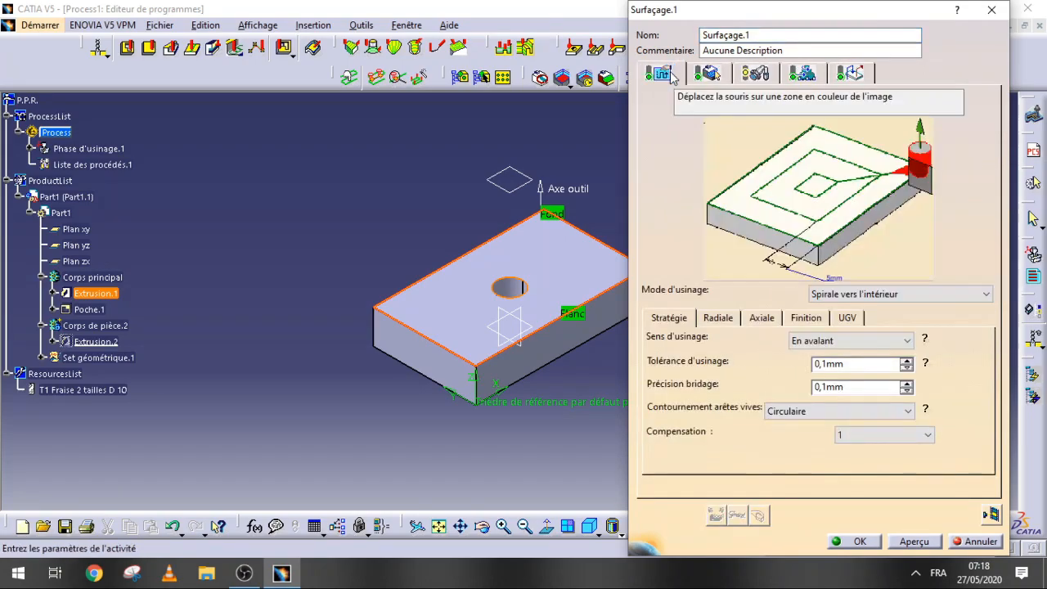
{"action": "left_click", "coordinate": [934, 296]}
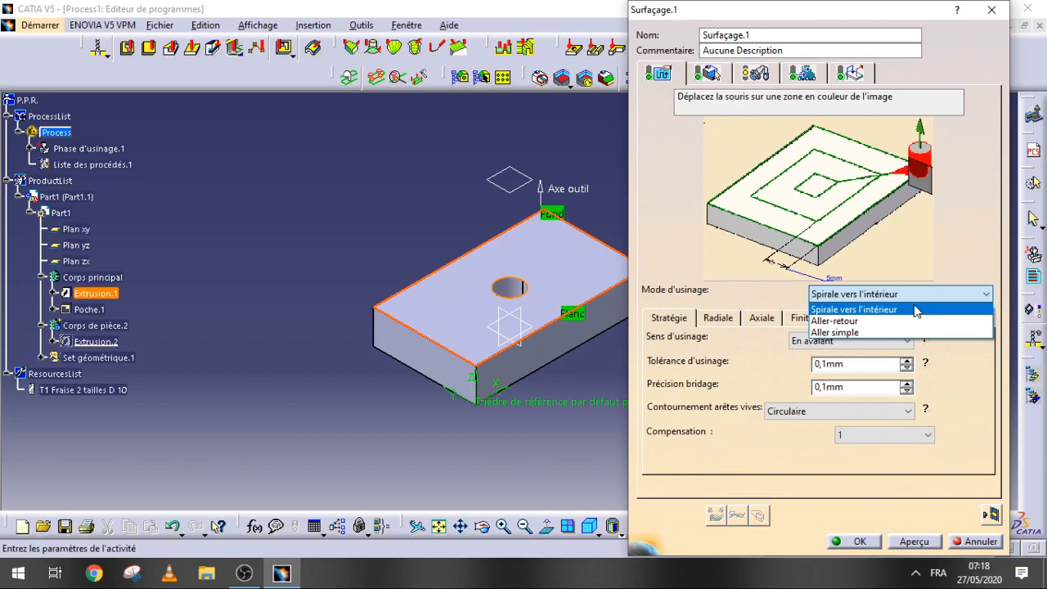
{"action": "left_click", "coordinate": [923, 331]}
{"action": "left_click", "coordinate": [917, 293]}
{"action": "left_click", "coordinate": [916, 321]}
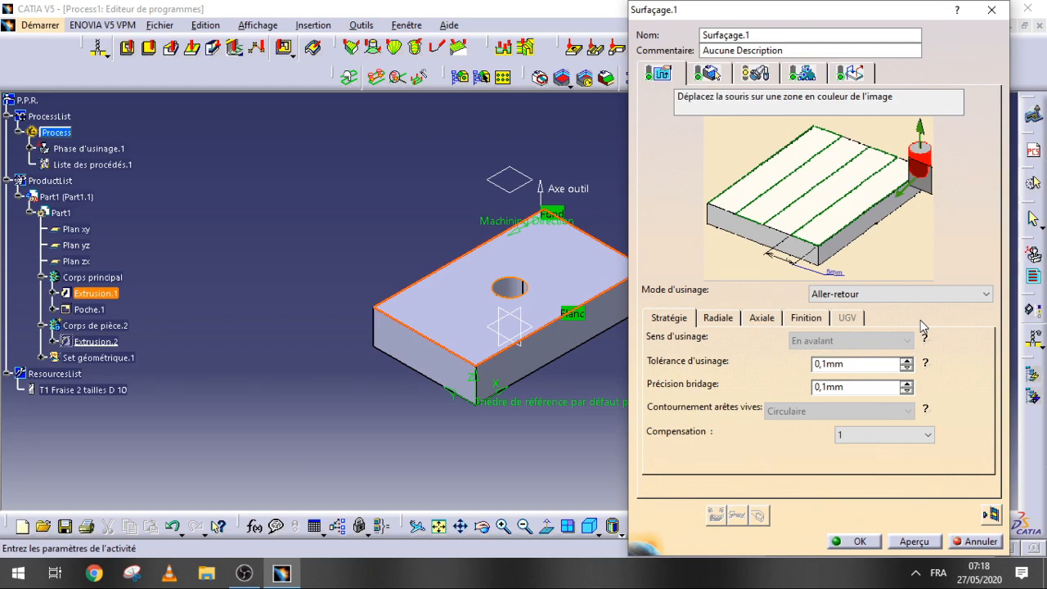
Step: Set the finishing mode to Finition sur fond uniquement with a bottom finishing thickness of 0.1 mm
{"action": "left_click", "coordinate": [806, 318]}
{"action": "left_click", "coordinate": [818, 341]}
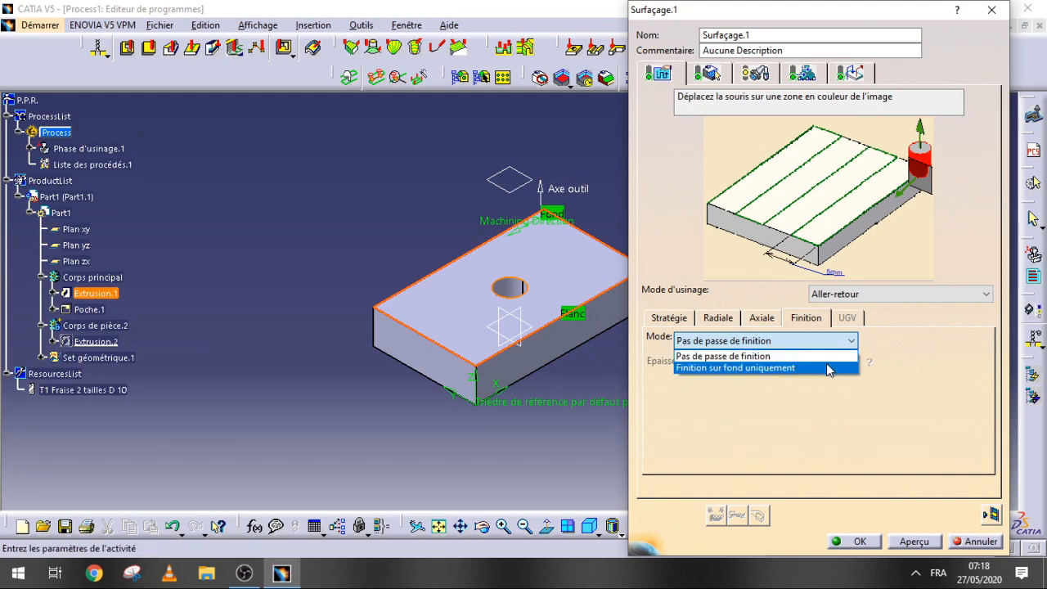
{"action": "left_click", "coordinate": [829, 369]}
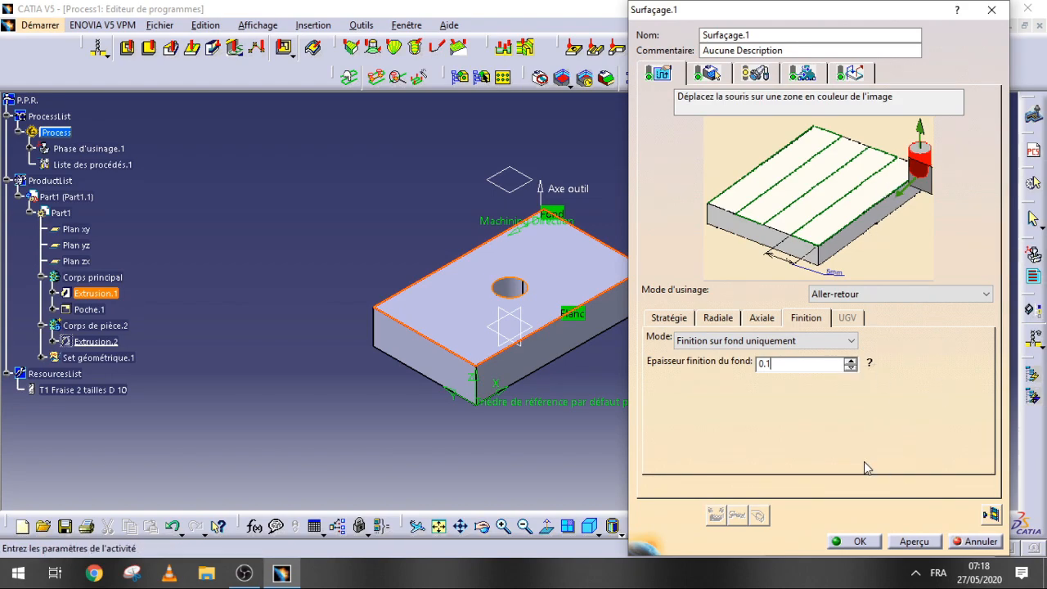
Step: Choose a face mill (Fraise à surfacer) as the tool for the facing operation
{"action": "left_click", "coordinate": [708, 73]}
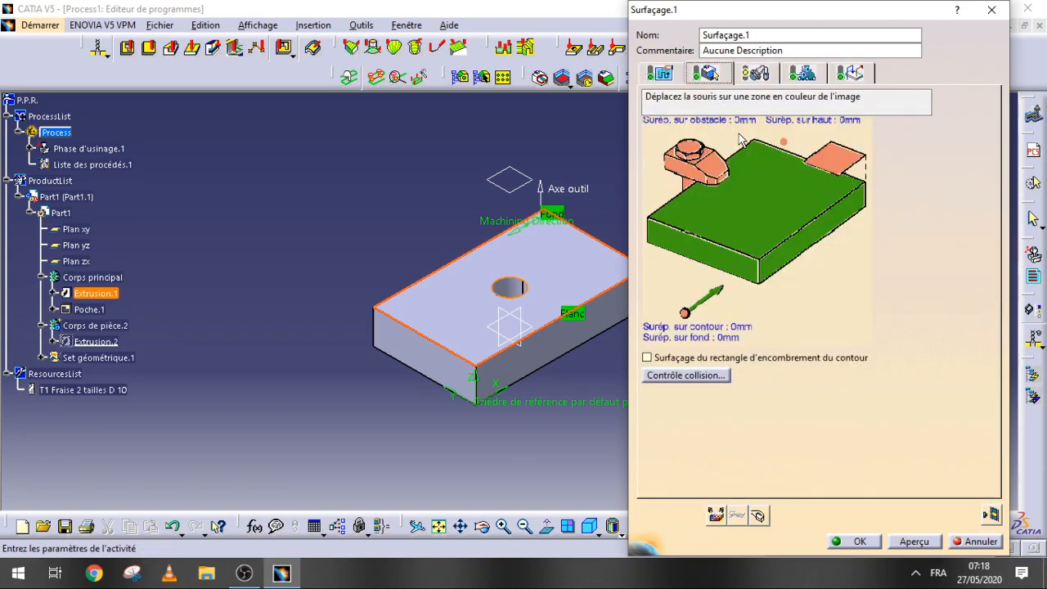
{"action": "left_click", "coordinate": [754, 73]}
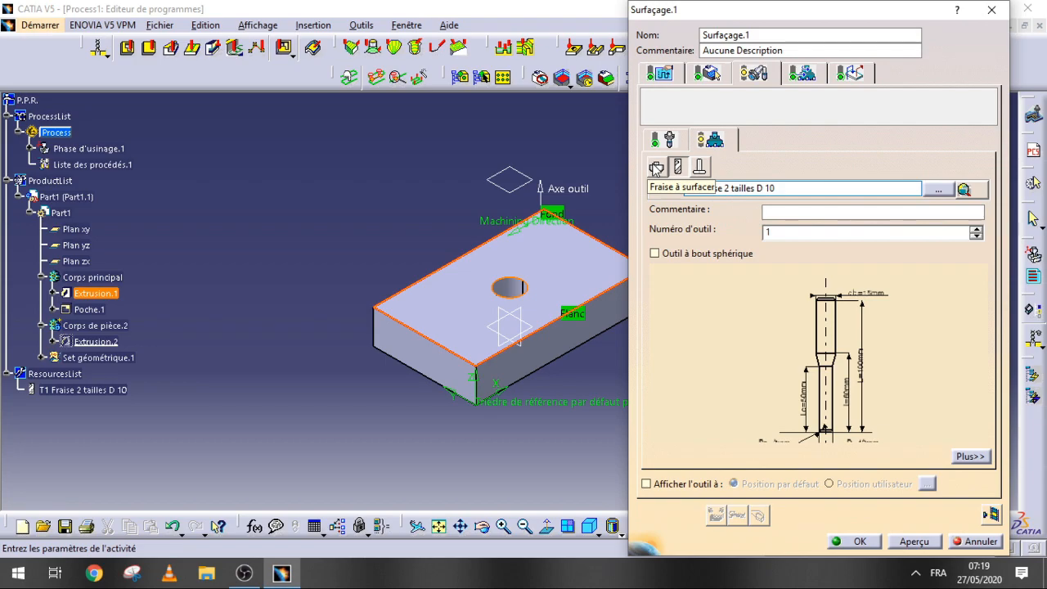
{"action": "left_click", "coordinate": [656, 168]}
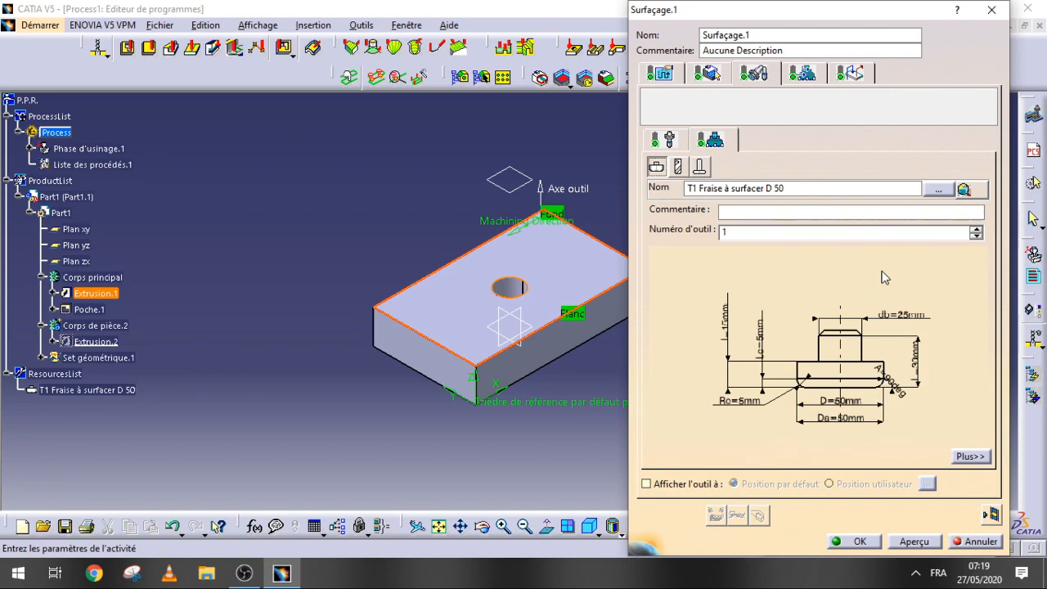
Step: Set the face mill's outer diameter to 25 mm and its body diameter to 10 mm
{"action": "double_click", "coordinate": [848, 418]}
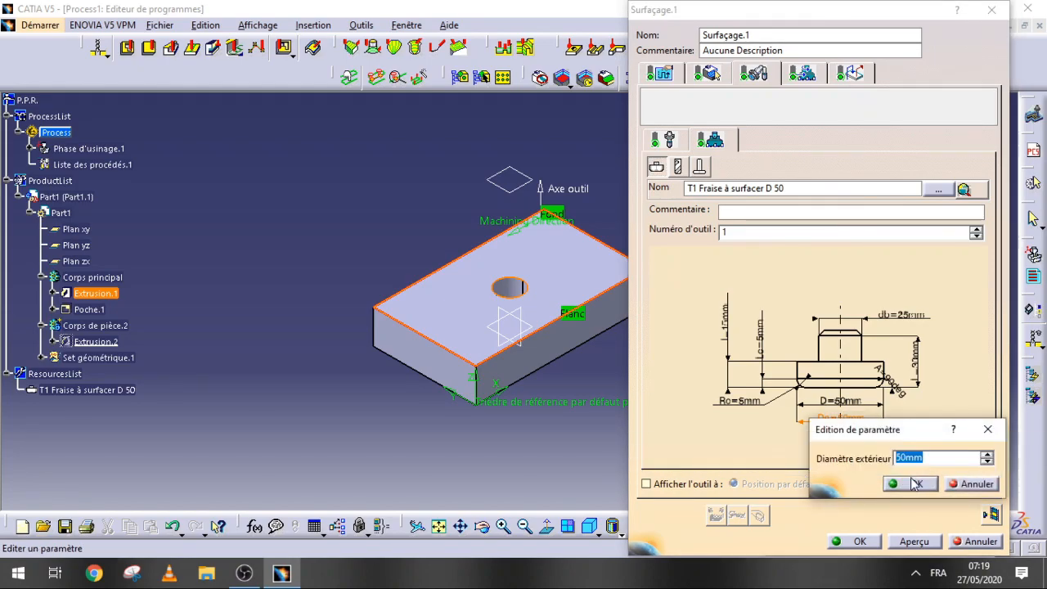
{"action": "type", "text": "25"}
{"action": "key", "text": "Return"}
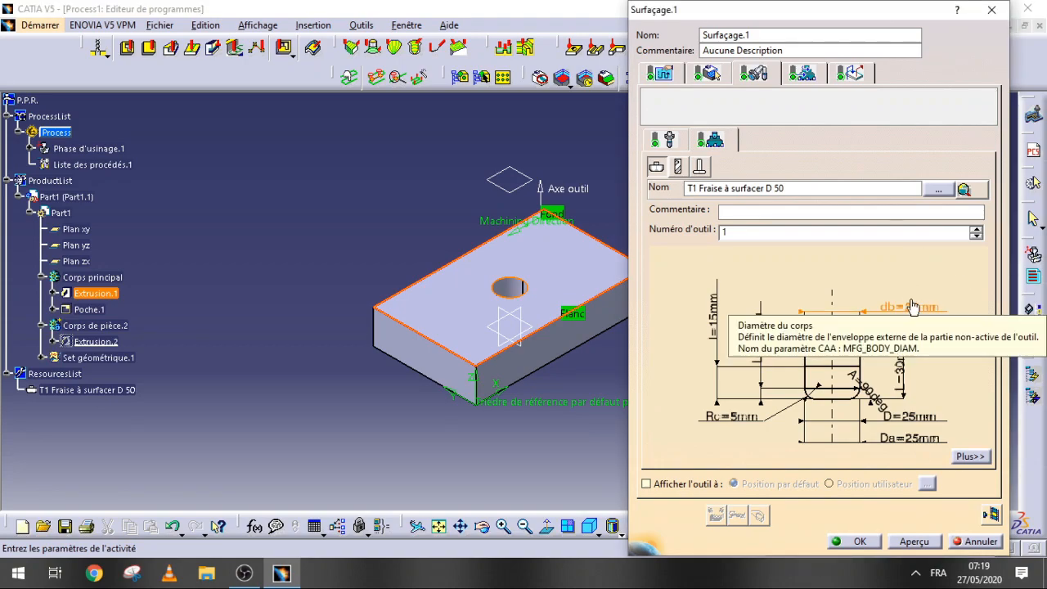
{"action": "double_click", "coordinate": [909, 306]}
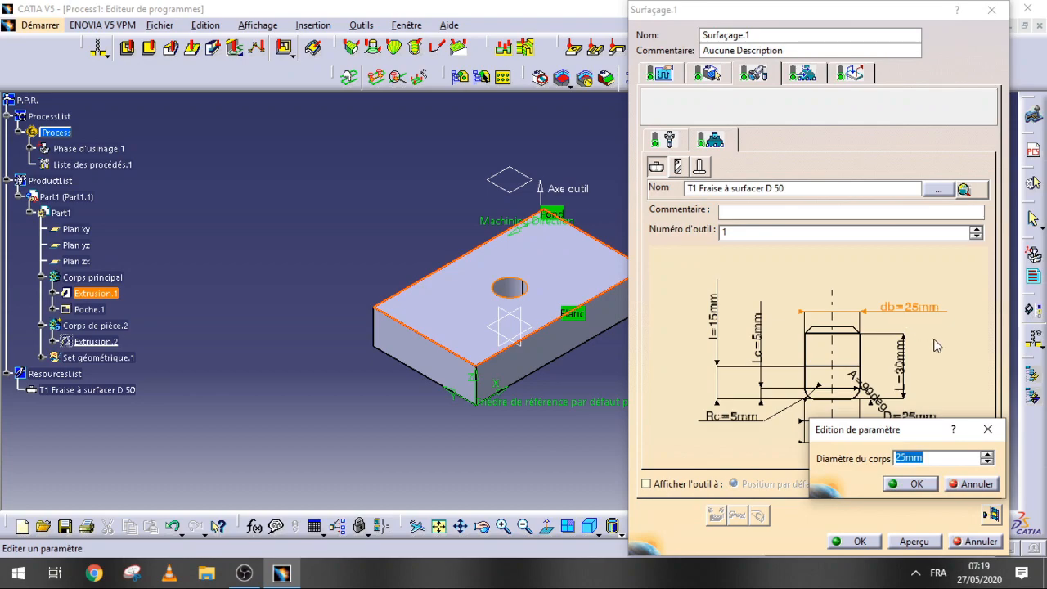
{"action": "type", "text": "10"}
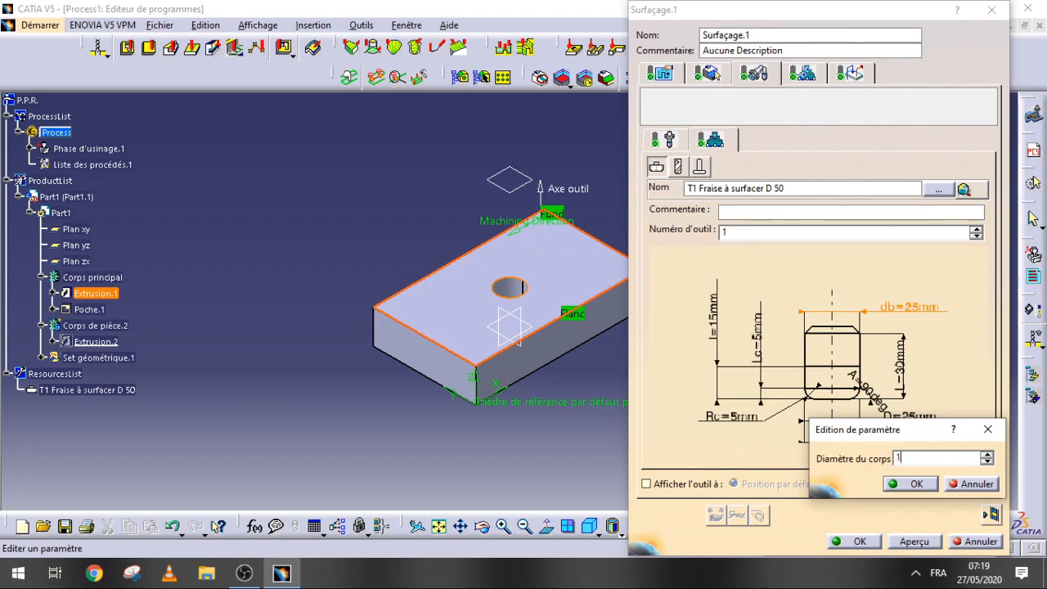
{"action": "key", "text": "Return"}
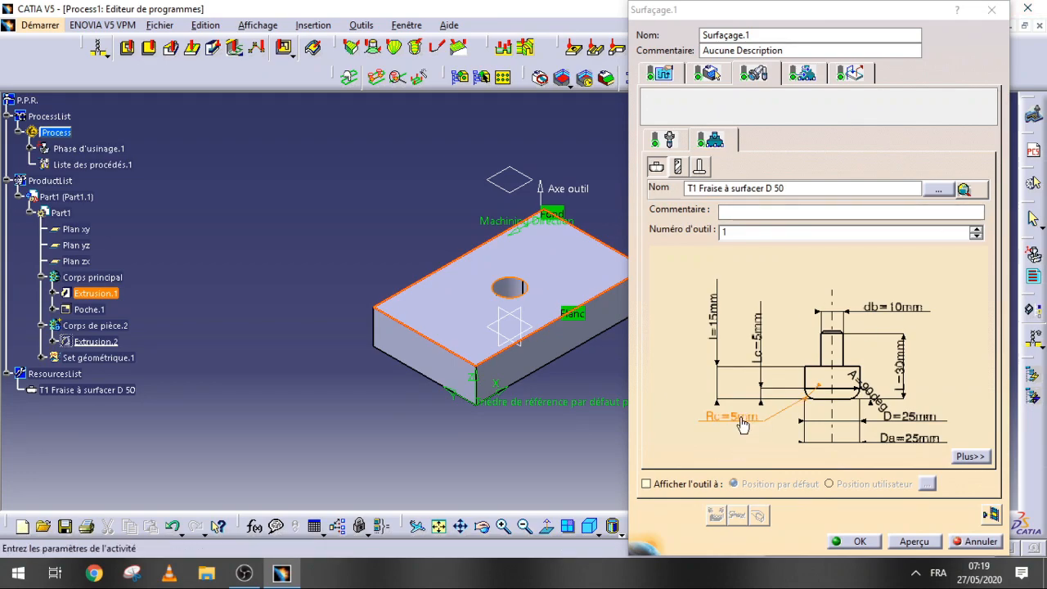
Step: Set the face mill's corner radius Rc to 2.5 mm
{"action": "double_click", "coordinate": [740, 419]}
{"action": "type", "text": "2.5"}
{"action": "key", "text": "Return"}
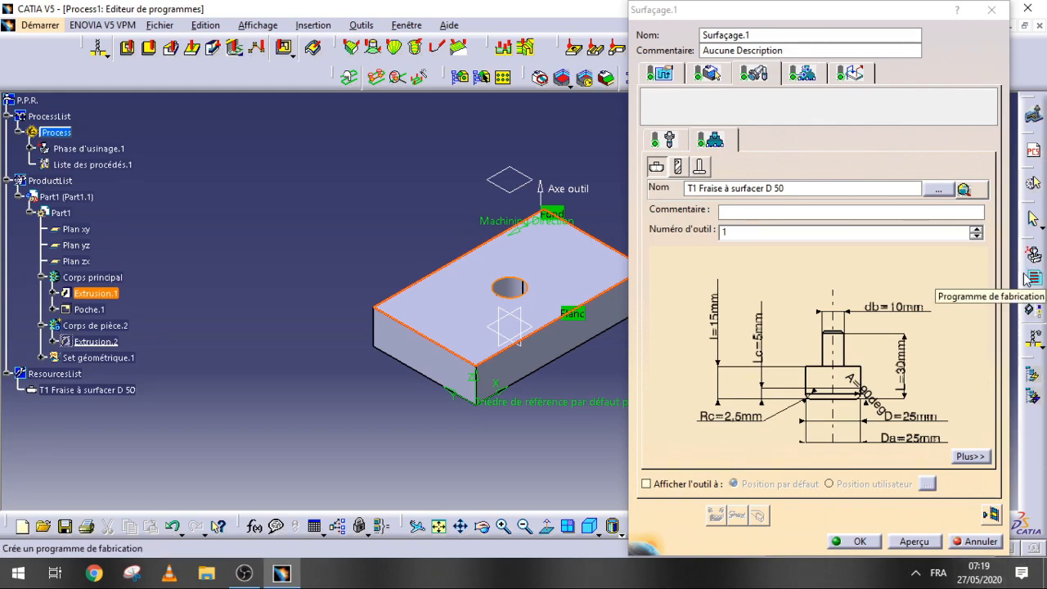
Step: Build the Approche macro as an axial motion from a plane, using the safety plane above the block as its limit
{"action": "left_click", "coordinate": [851, 74]}
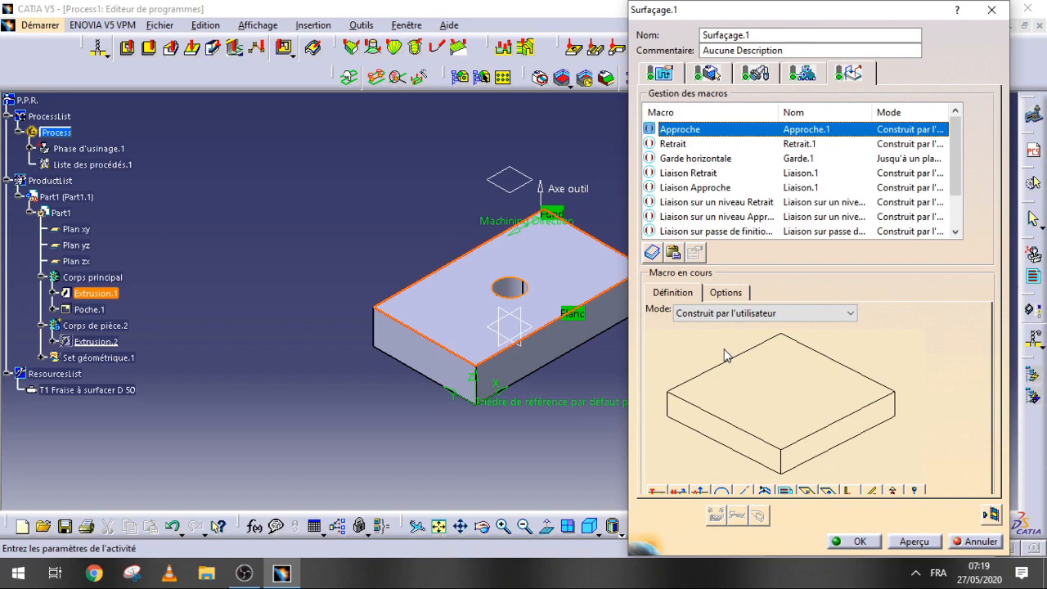
{"action": "left_click", "coordinate": [722, 129]}
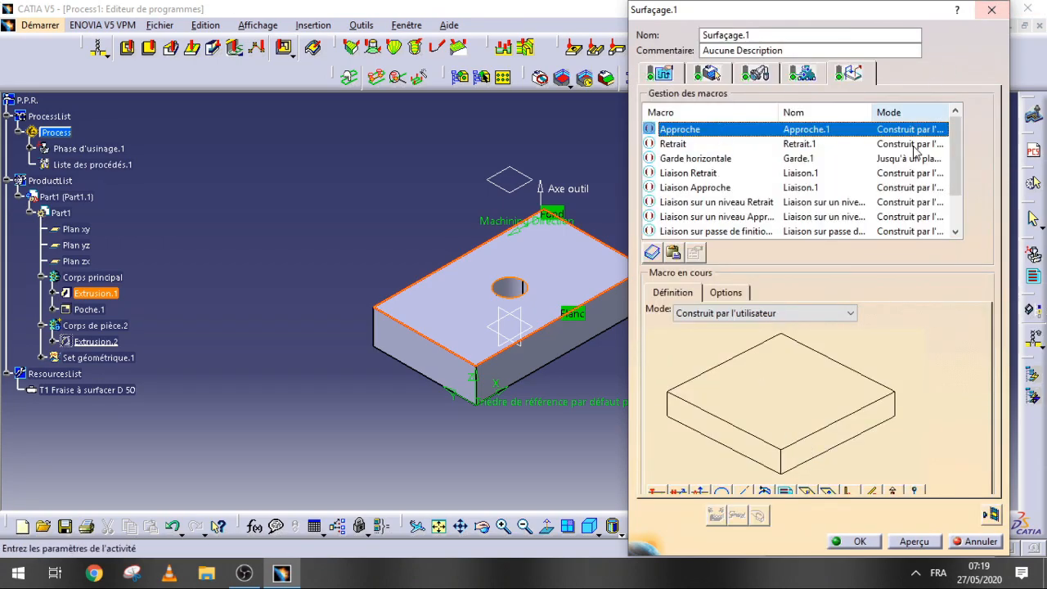
{"action": "left_click", "coordinate": [835, 490]}
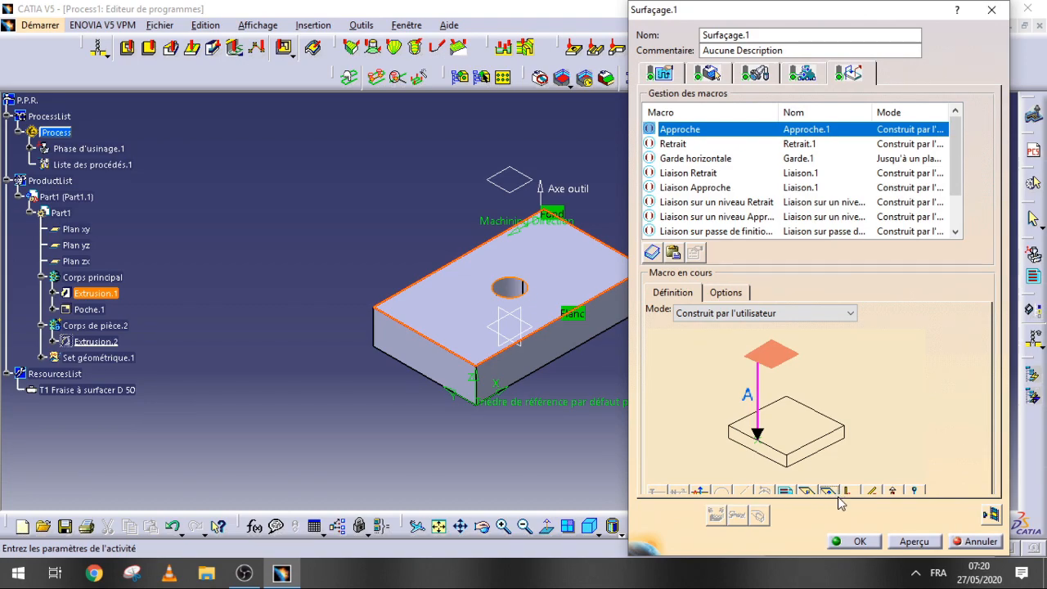
{"action": "left_click", "coordinate": [774, 354]}
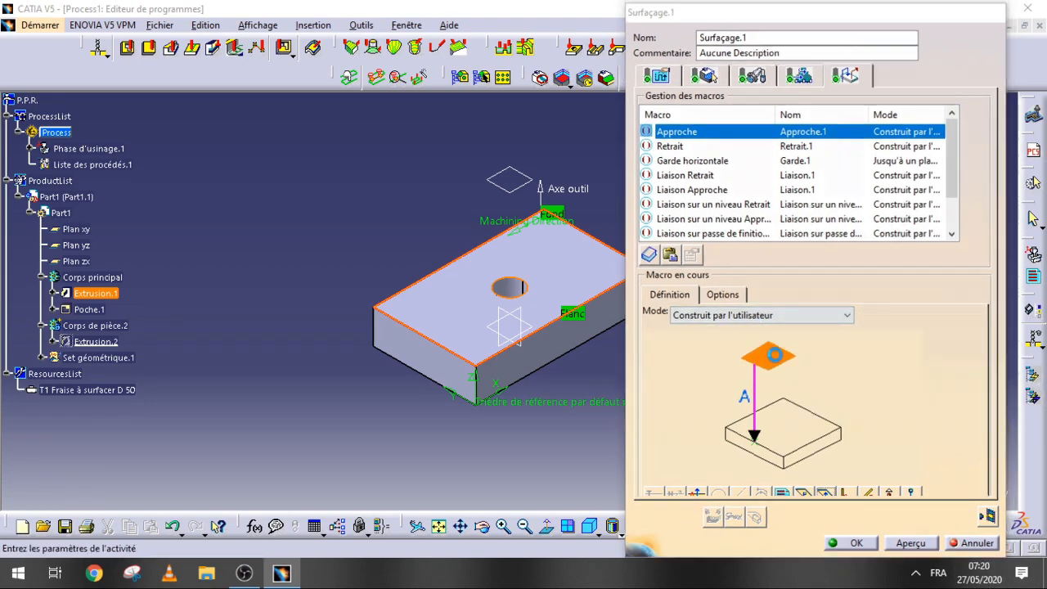
{"action": "left_click", "coordinate": [524, 191]}
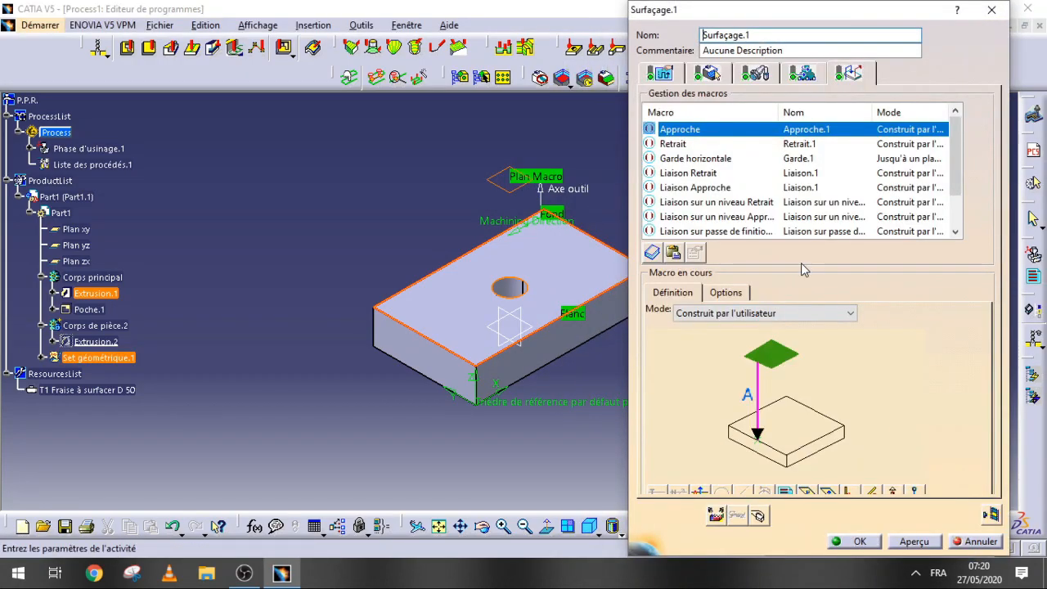
Step: Build the Retrait macro as an axial motion up to a plane, limited by the safety plane above the block
{"action": "left_click", "coordinate": [758, 143]}
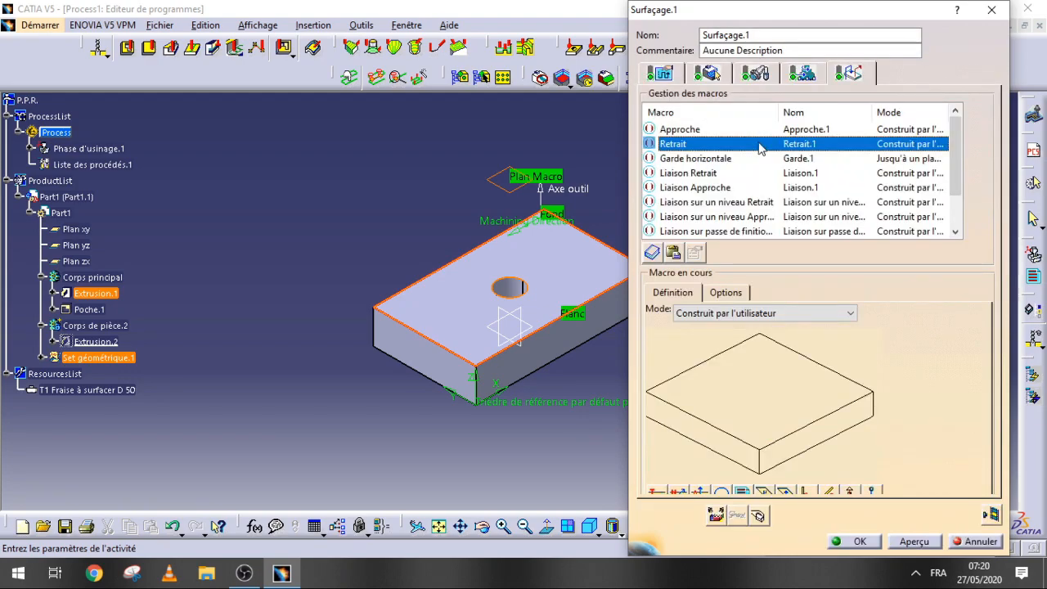
{"action": "left_click", "coordinate": [784, 490]}
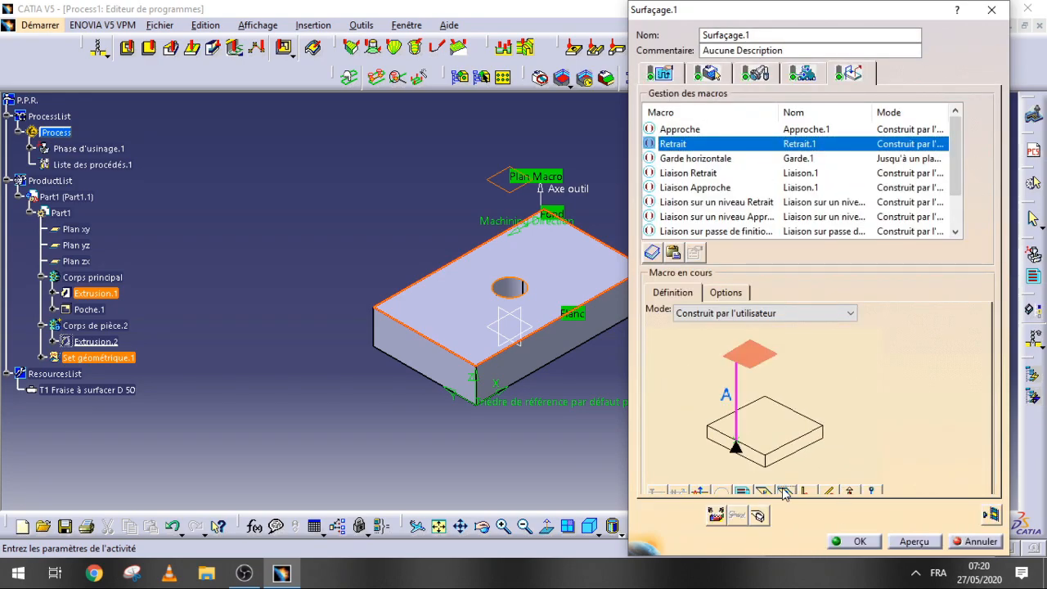
{"action": "left_click", "coordinate": [760, 358]}
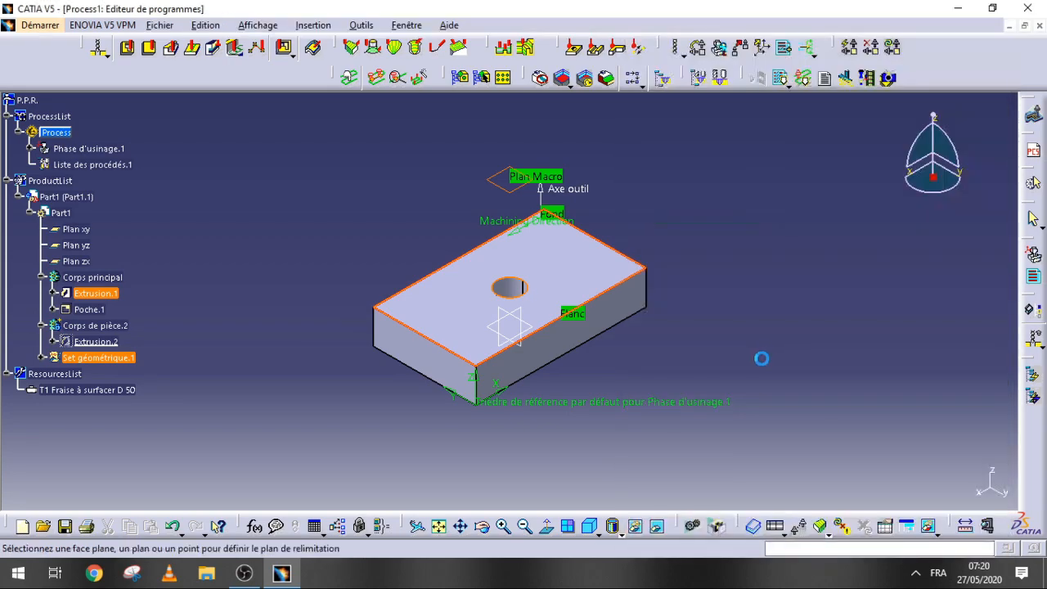
{"action": "left_click", "coordinate": [513, 186]}
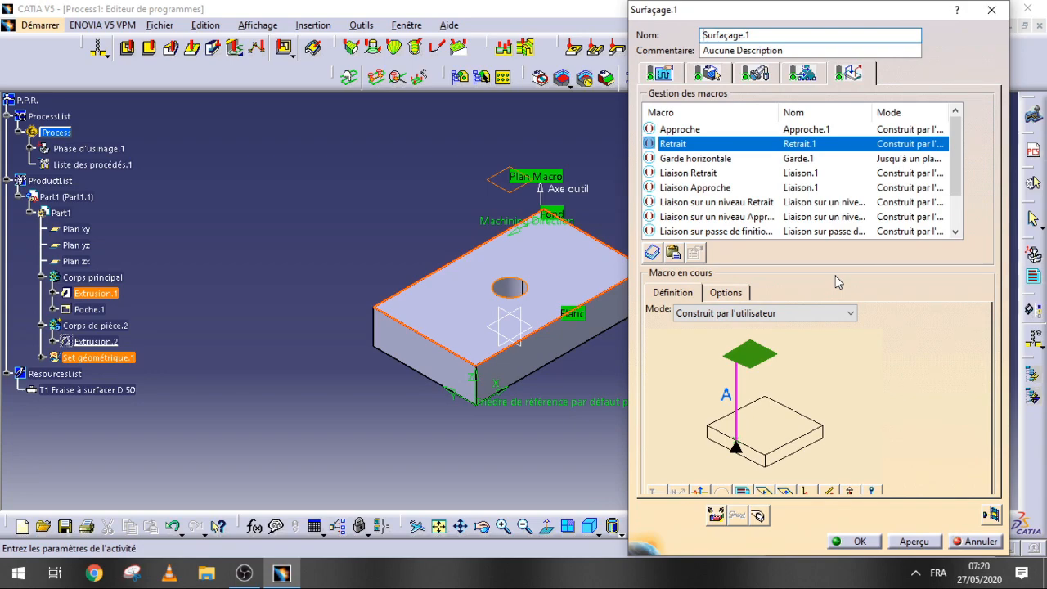
Step: Activate the Retrait and Approche macros of the facing operation
{"action": "right_click", "coordinate": [813, 137]}
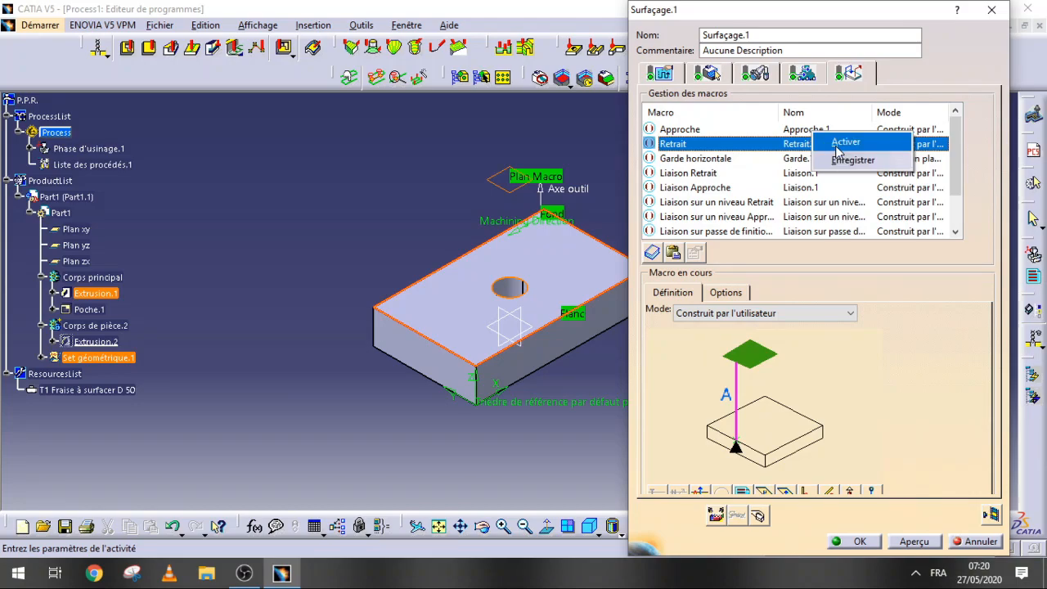
{"action": "left_click", "coordinate": [842, 142]}
{"action": "left_click", "coordinate": [793, 128]}
{"action": "right_click", "coordinate": [794, 127]}
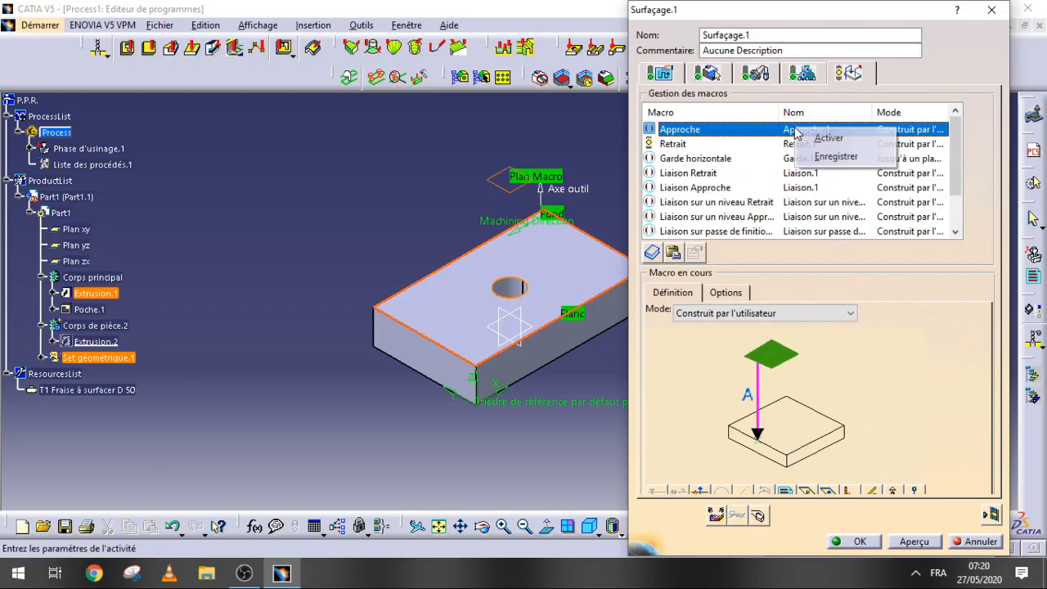
{"action": "left_click", "coordinate": [813, 139]}
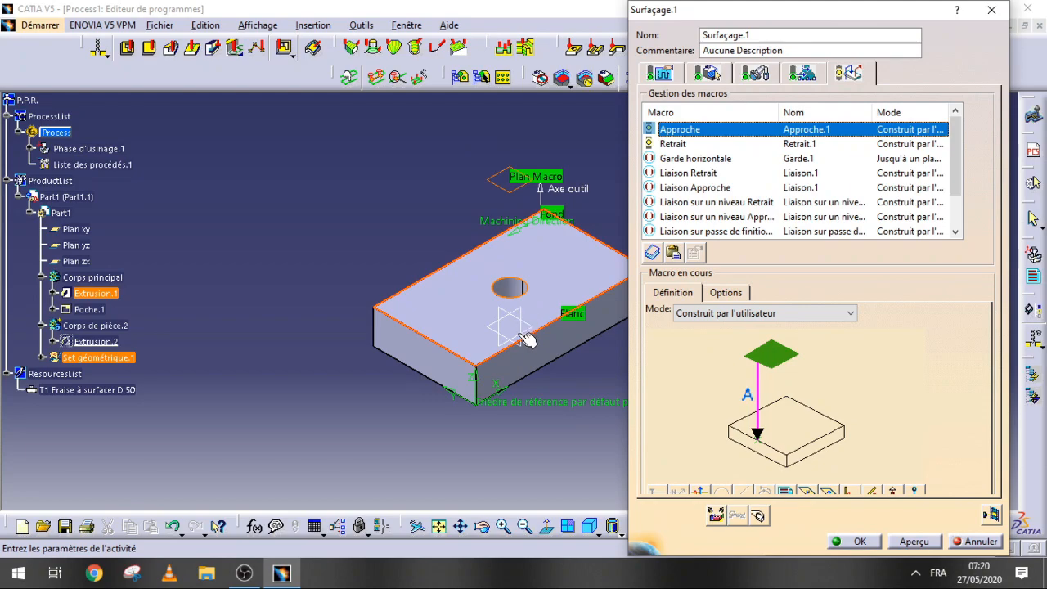
Step: Compute the facing tool path, play its material-removal video simulation, and validate the facing operation
{"action": "left_click", "coordinate": [989, 513]}
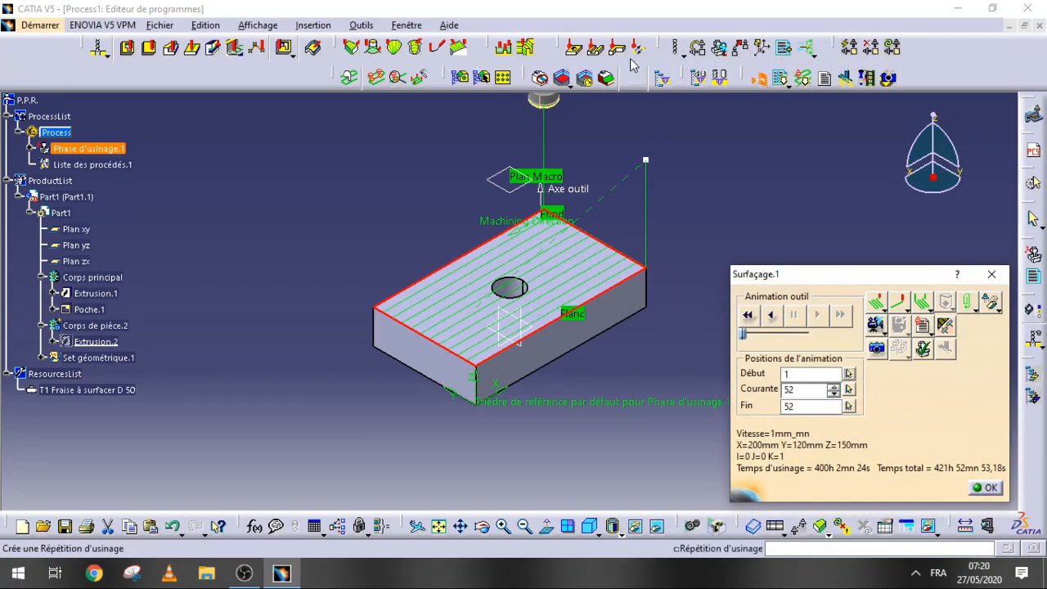
{"action": "left_click", "coordinate": [520, 530]}
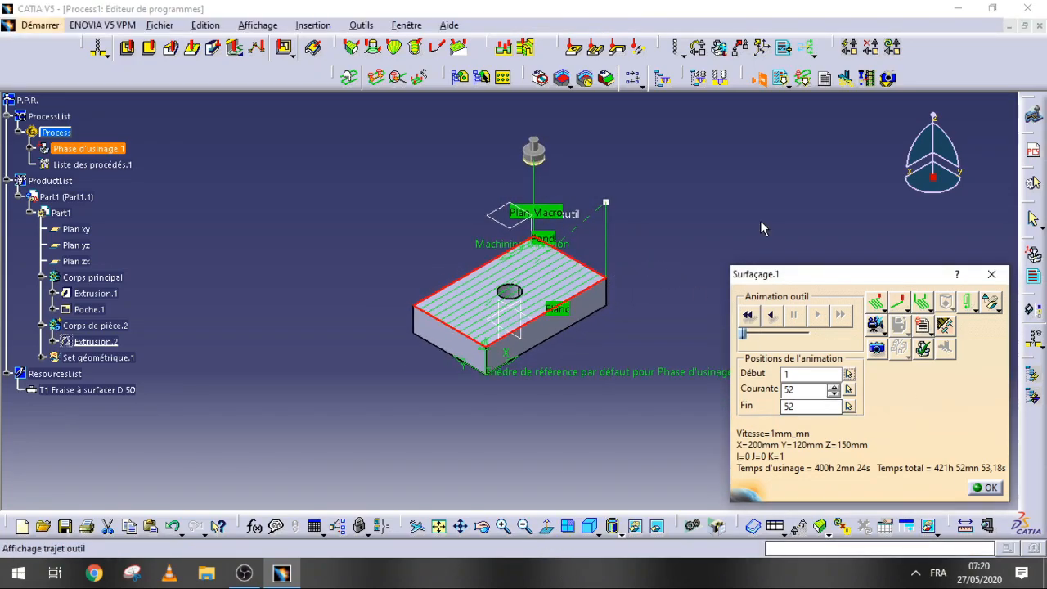
{"action": "left_click", "coordinate": [875, 324]}
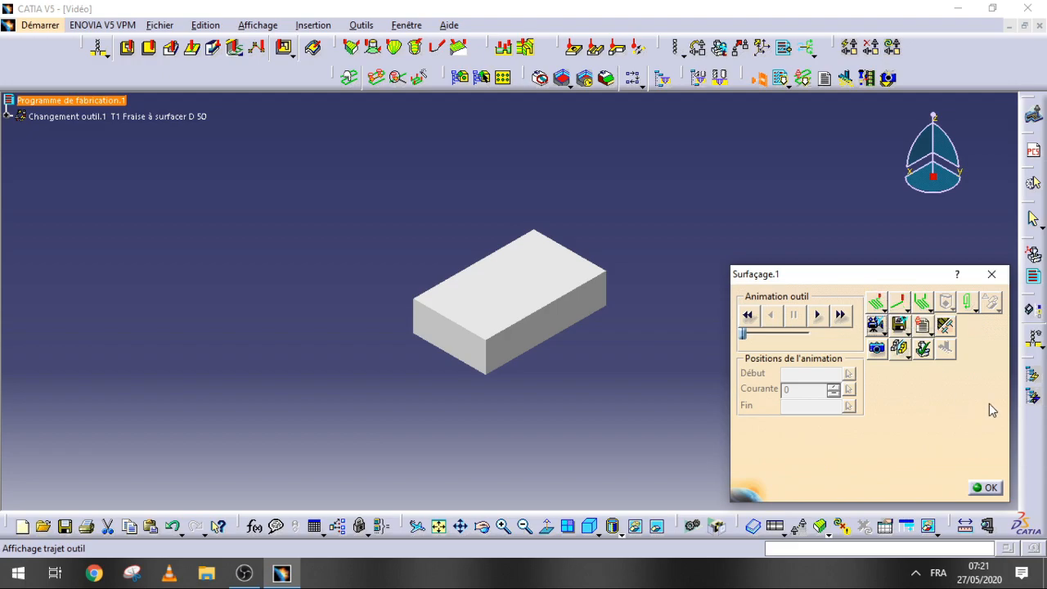
{"action": "left_click", "coordinate": [817, 316]}
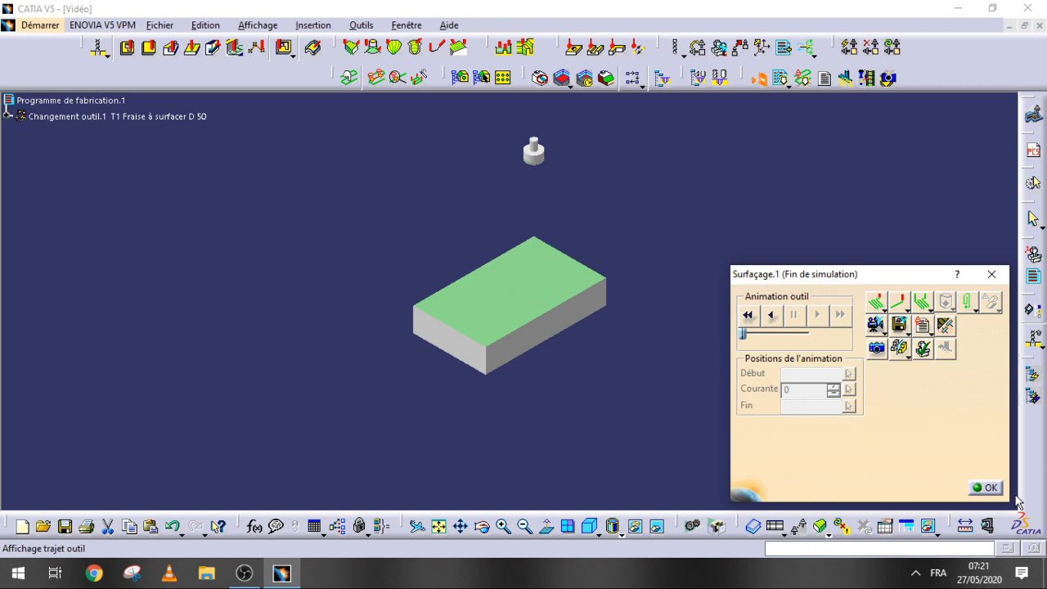
{"action": "left_click", "coordinate": [987, 486]}
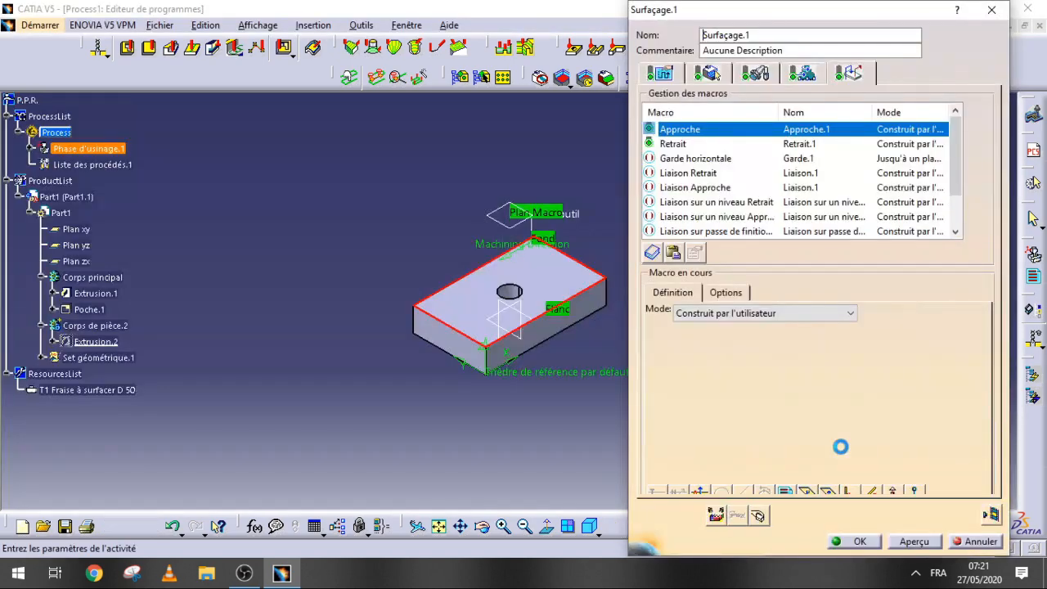
{"action": "left_click", "coordinate": [867, 538]}
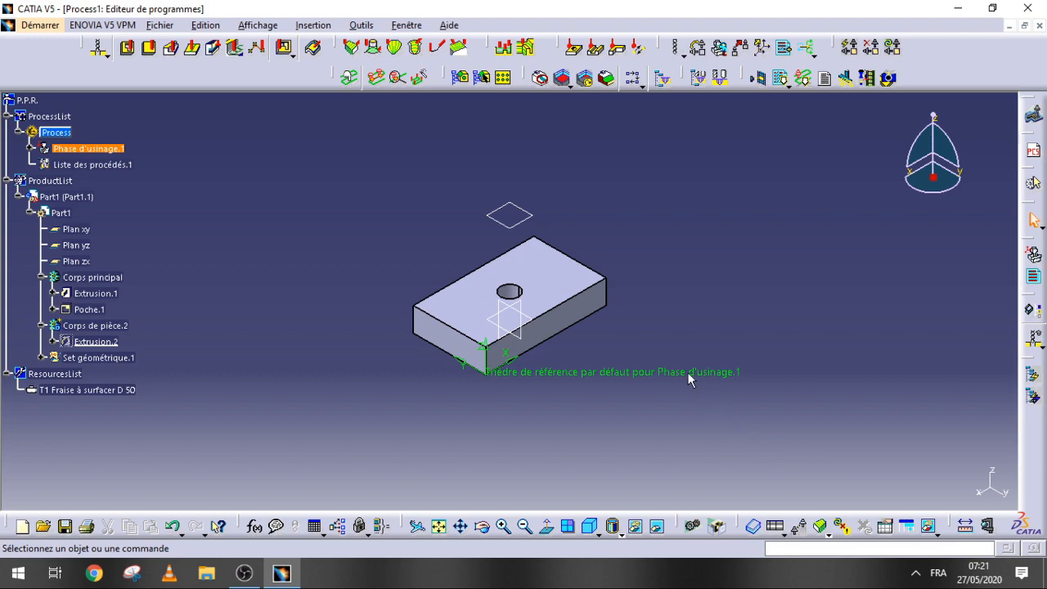
{"action": "left_click", "coordinate": [530, 297]}
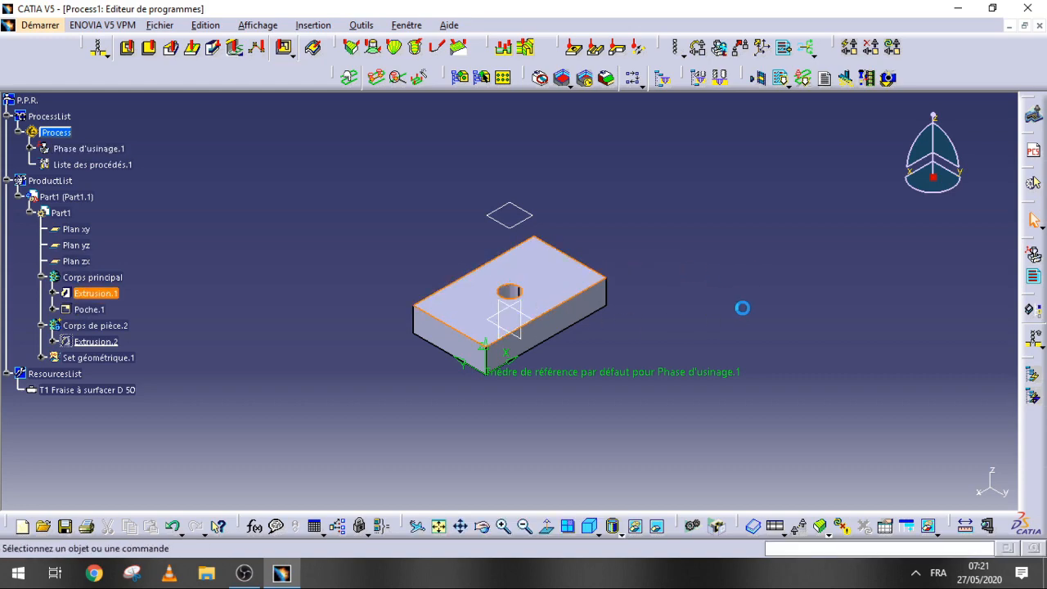
{"action": "double_click", "coordinate": [519, 291]}
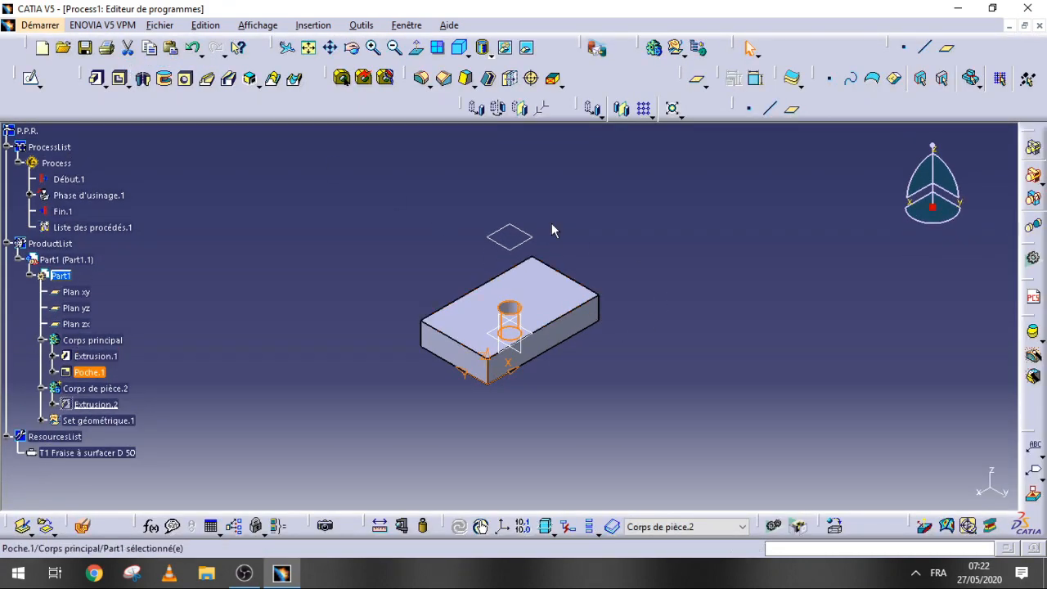
{"action": "double_click", "coordinate": [24, 131]}
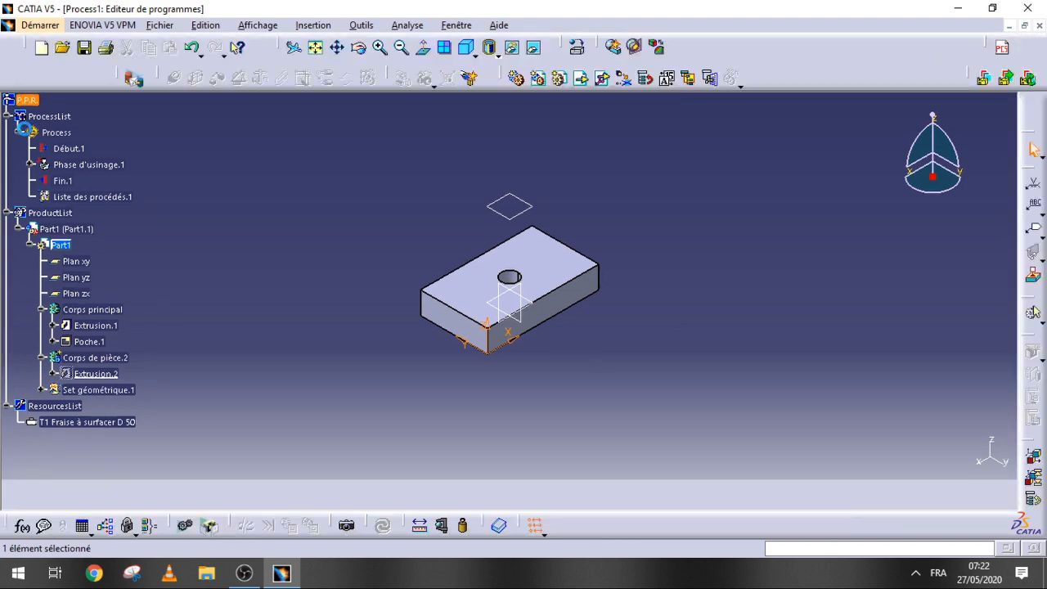
{"action": "left_click", "coordinate": [527, 295]}
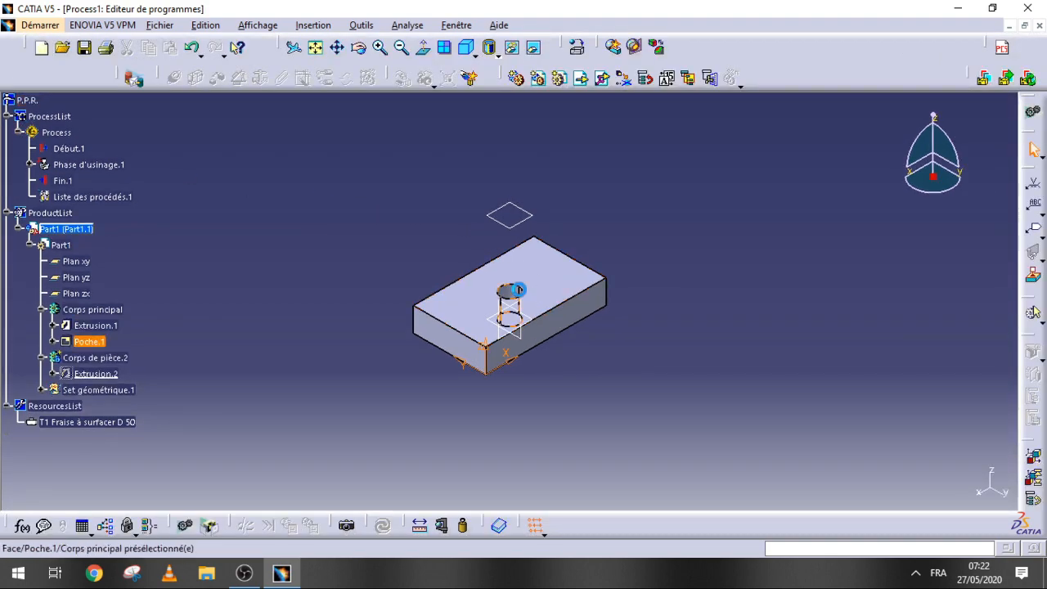
{"action": "left_click", "coordinate": [294, 281]}
{"action": "left_click", "coordinate": [51, 214]}
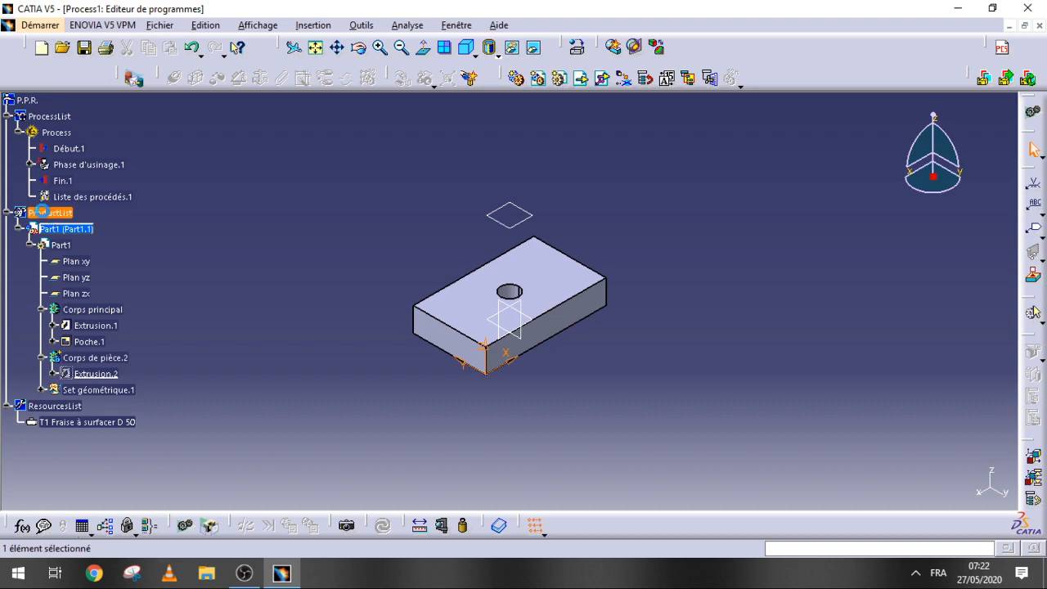
{"action": "left_click", "coordinate": [88, 164]}
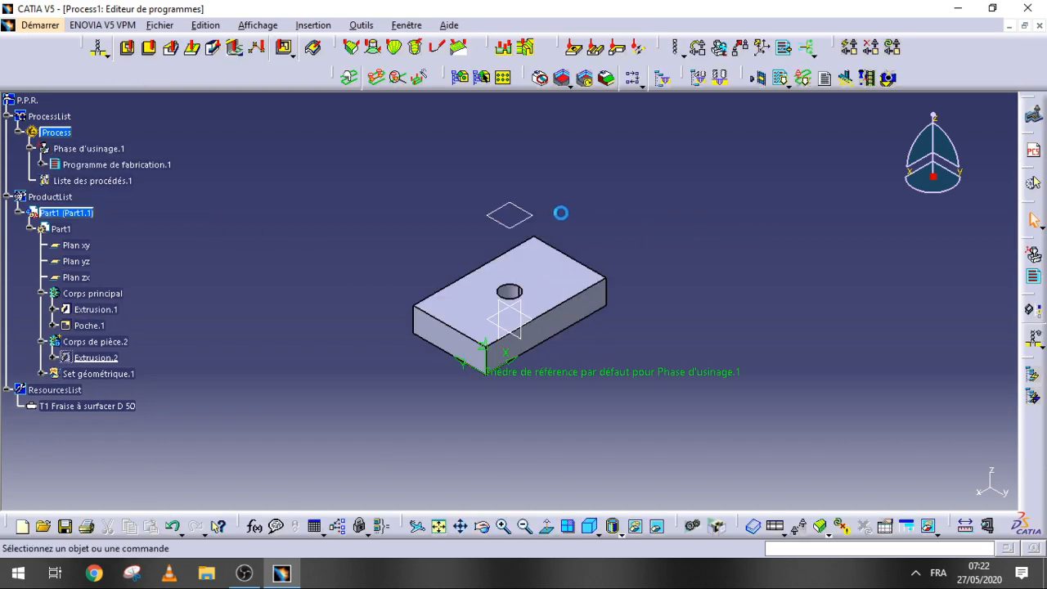
Step: Insert a drilling operation (Perçage) for the block's hole into the machining program
{"action": "left_click", "coordinate": [510, 285]}
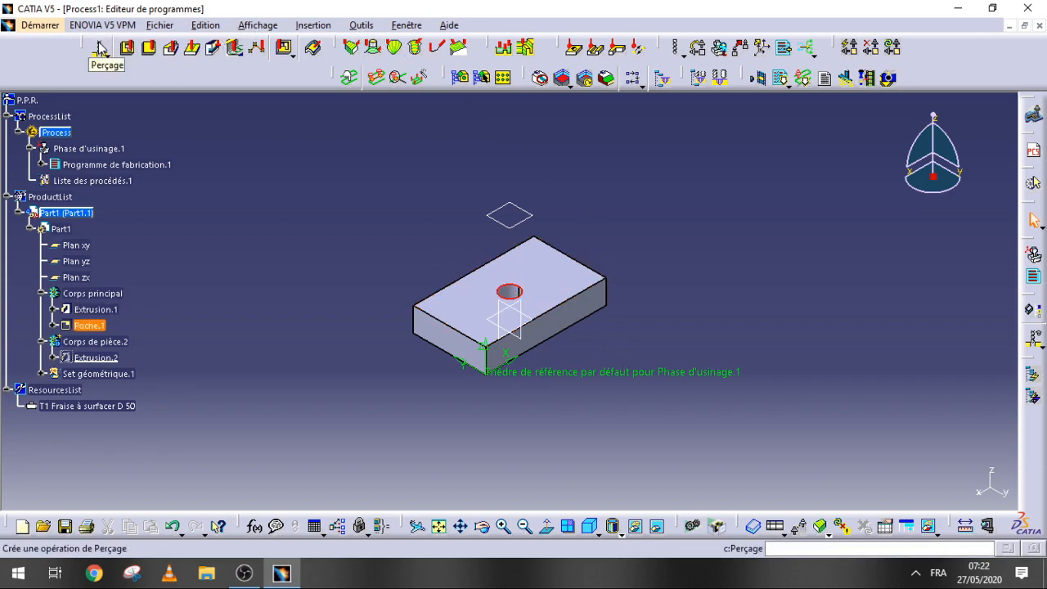
{"action": "left_click", "coordinate": [313, 25]}
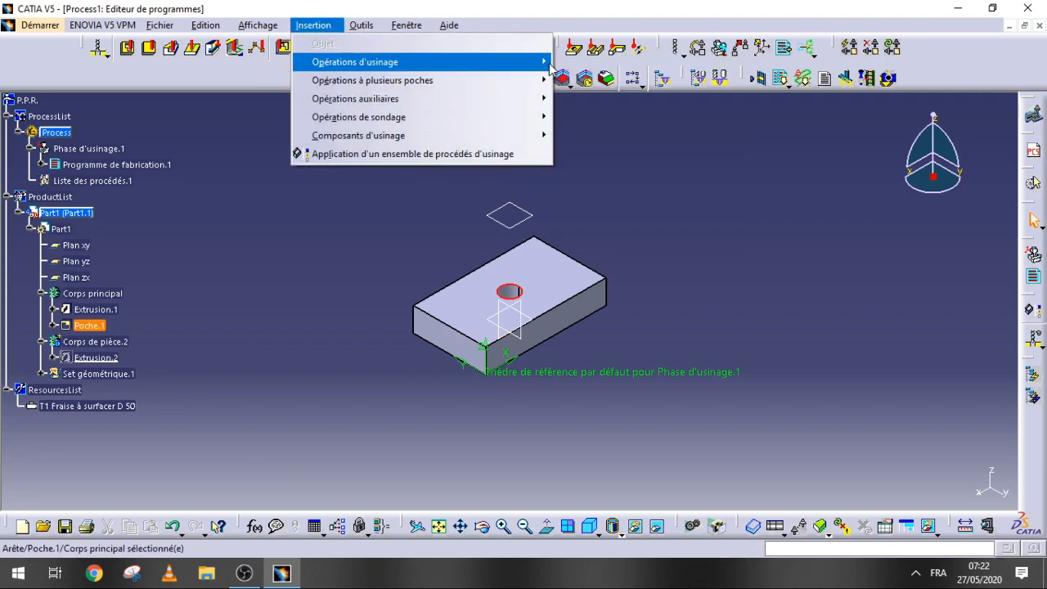
{"action": "mouse_move", "coordinate": [544, 64]}
{"action": "mouse_move", "coordinate": [731, 64]}
{"action": "left_click", "coordinate": [771, 63]}
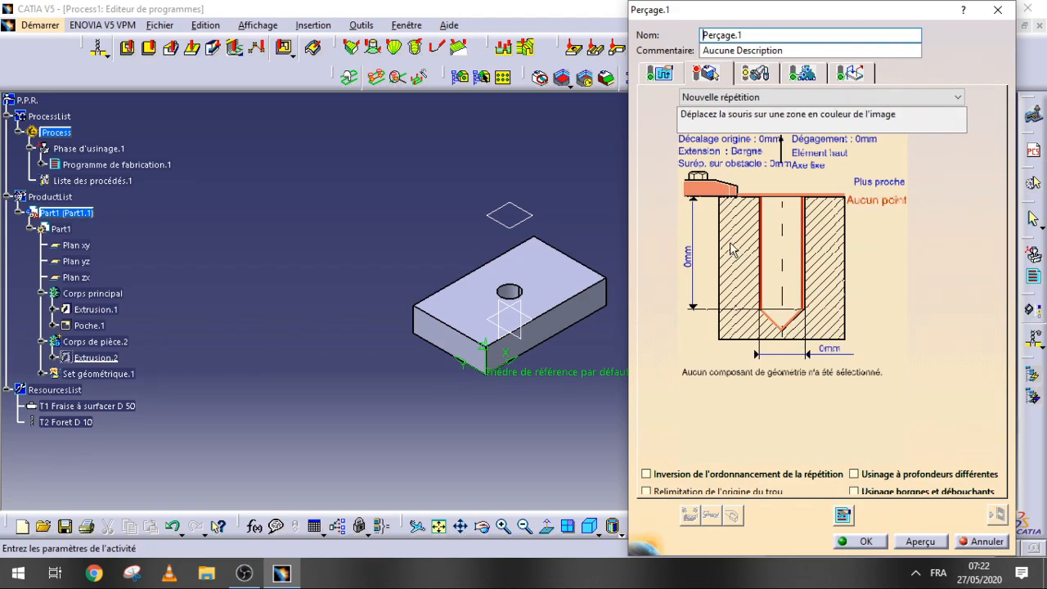
Step: Define the top circular edge of the block's hole as the drilling operation's machining position
{"action": "left_click", "coordinate": [754, 248]}
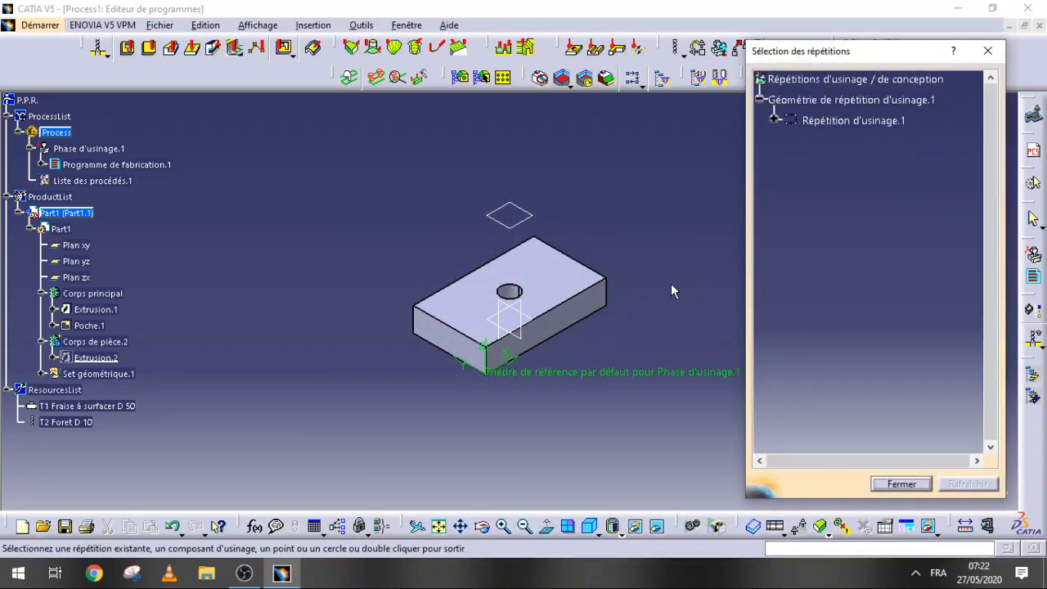
{"action": "left_click", "coordinate": [509, 290]}
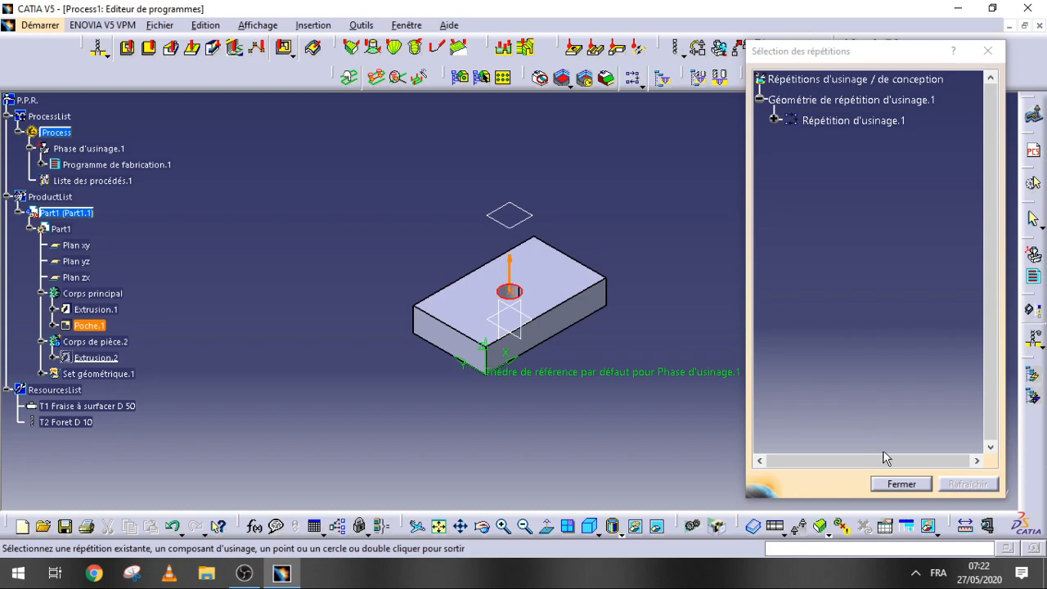
{"action": "left_click", "coordinate": [899, 483]}
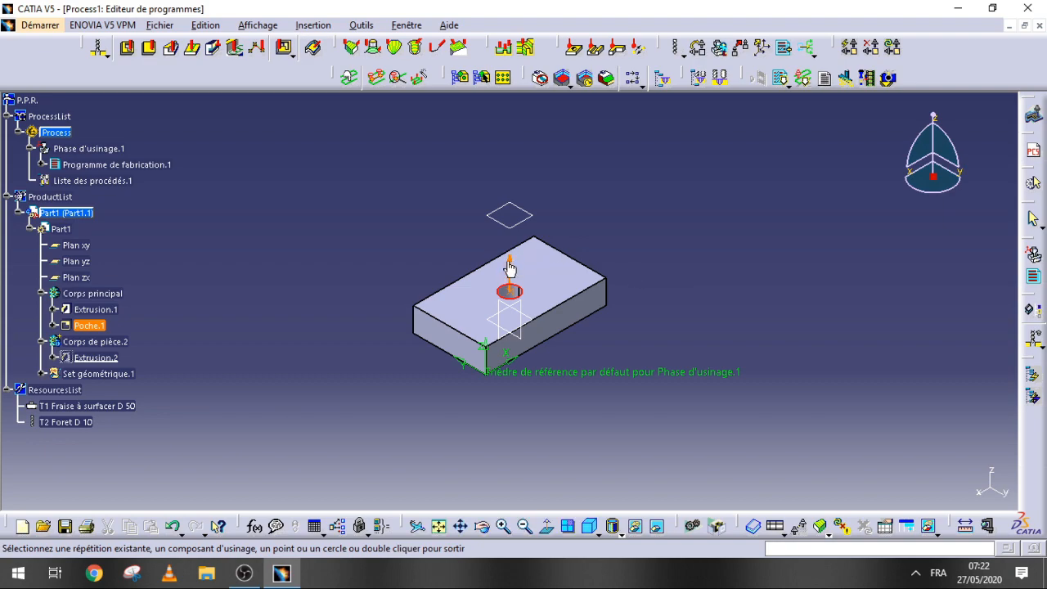
{"action": "left_click", "coordinate": [515, 293]}
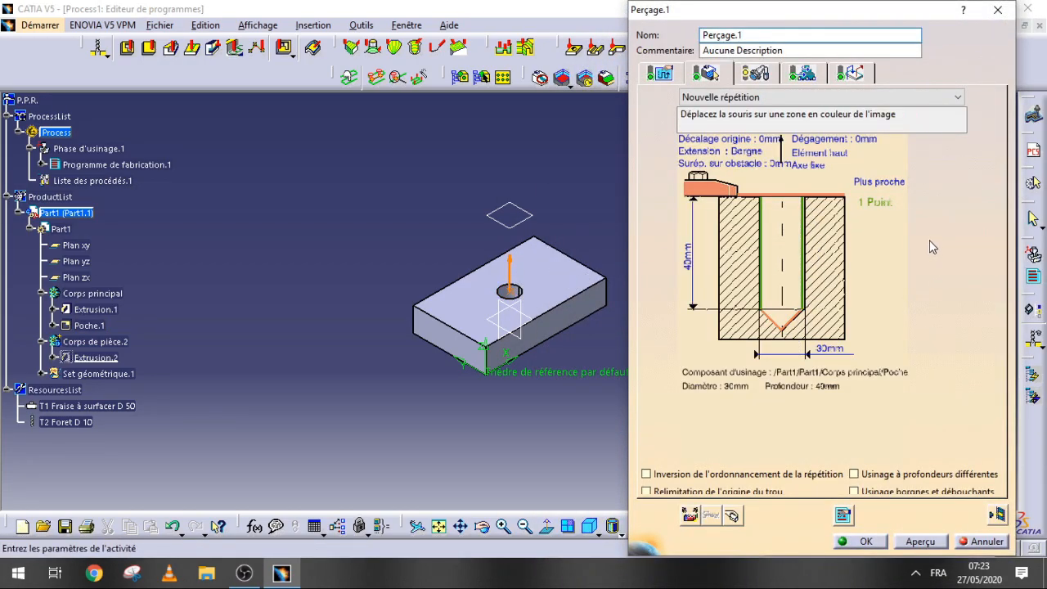
Step: Select the block's underside as the drilling bottom and set the hole extension to Débouchant
{"action": "left_click", "coordinate": [791, 325]}
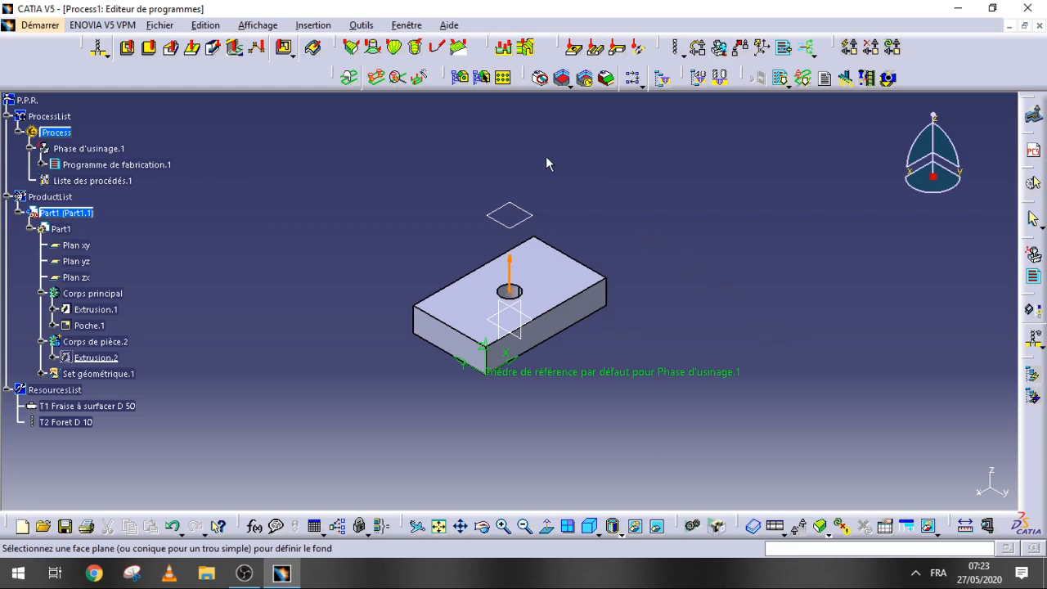
{"action": "middle_click_drag", "start_coordinate": [608, 439], "coordinate": [502, 325]}
{"action": "left_click", "coordinate": [553, 329]}
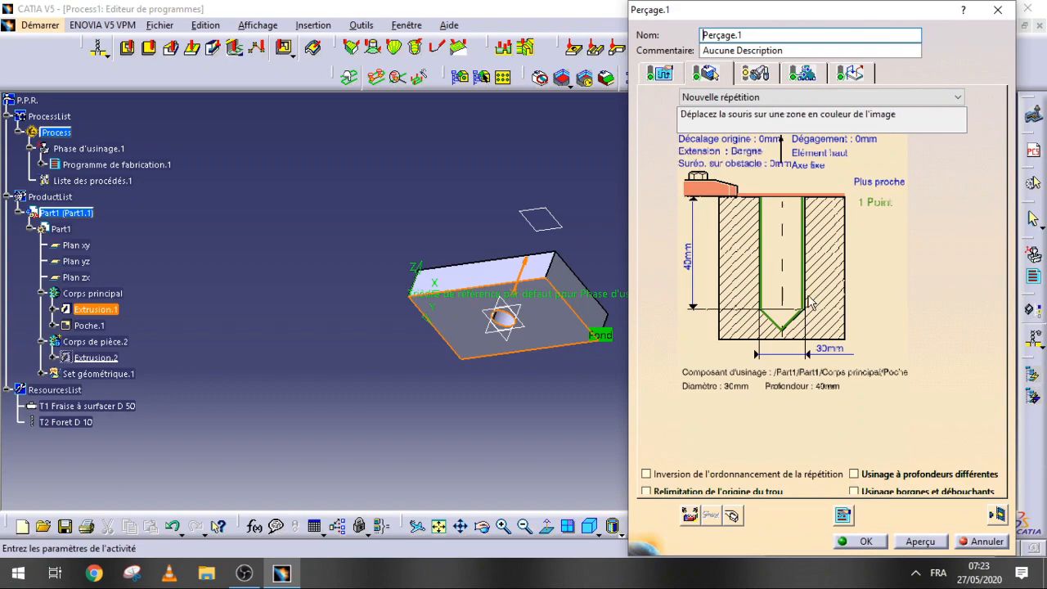
{"action": "left_click", "coordinate": [748, 160]}
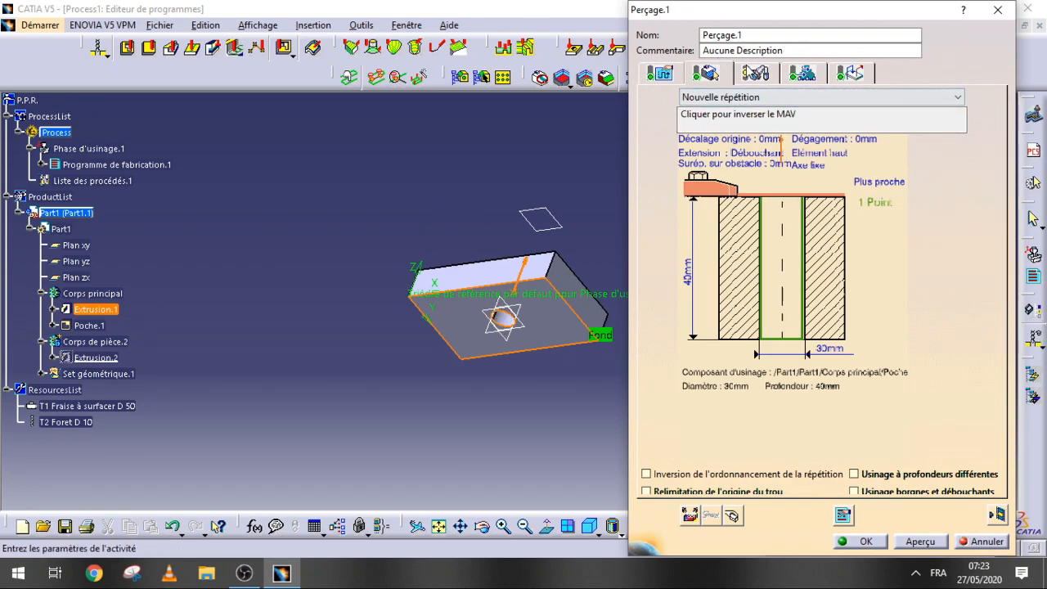
Step: Set the T2 drill's body diameter to 30 mm and its nominal diameter to 20 mm
{"action": "left_click", "coordinate": [754, 73]}
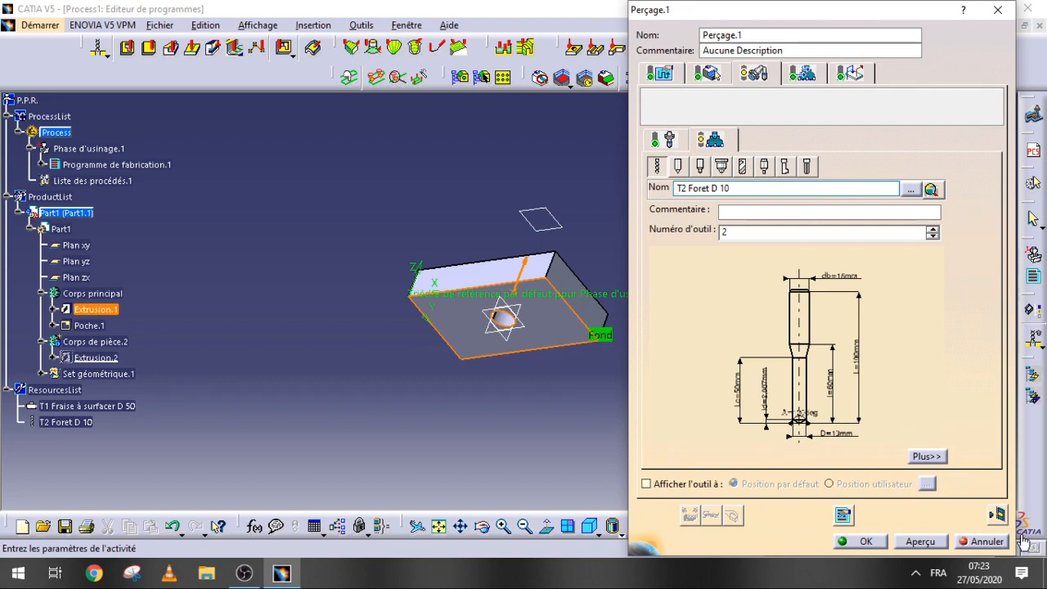
{"action": "double_click", "coordinate": [850, 280]}
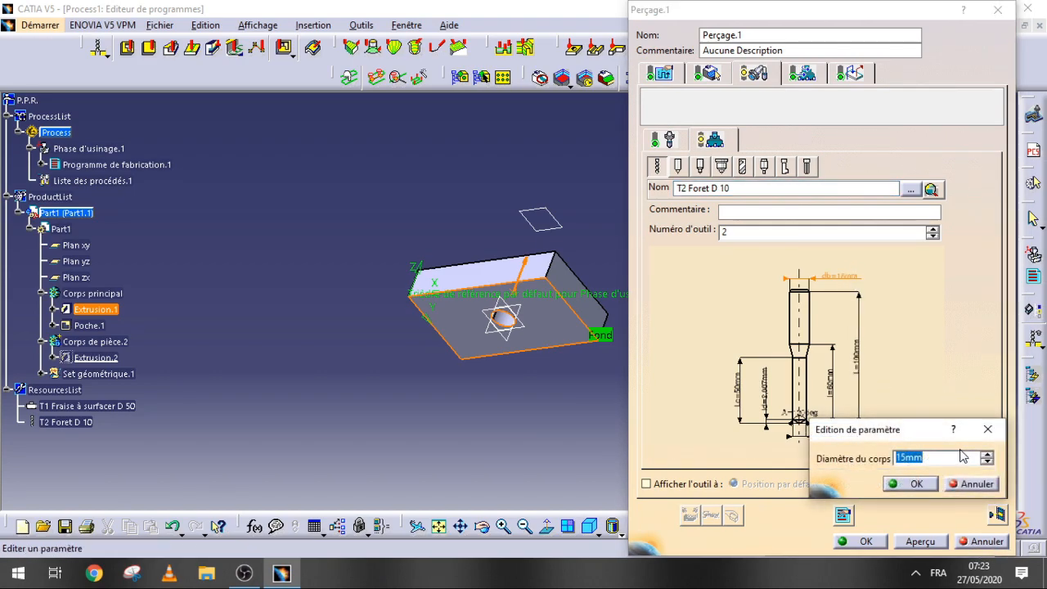
{"action": "type", "text": "10mm"}
{"action": "key", "text": "Return"}
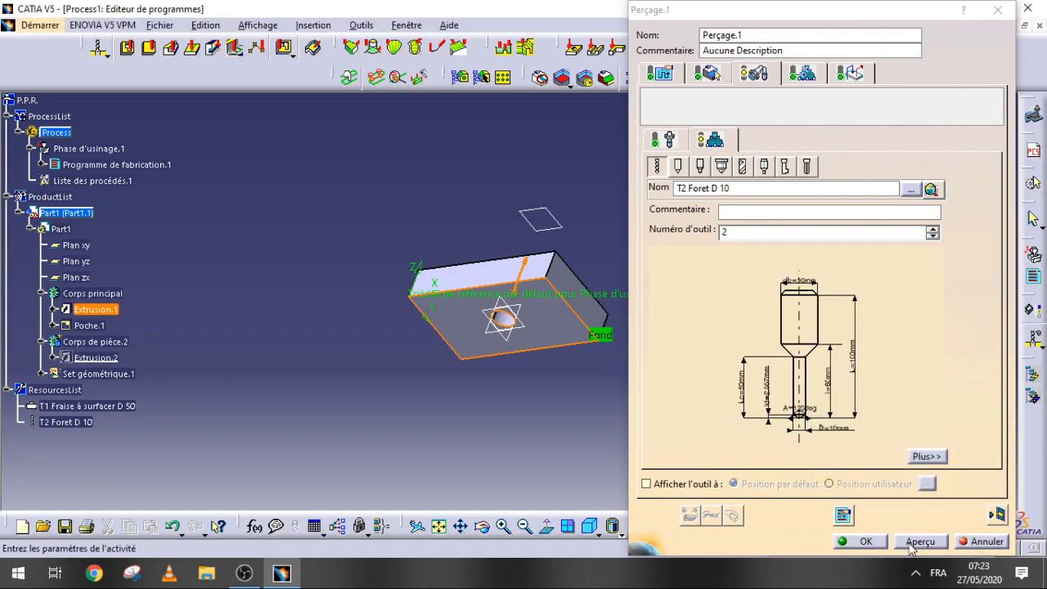
{"action": "double_click", "coordinate": [832, 427]}
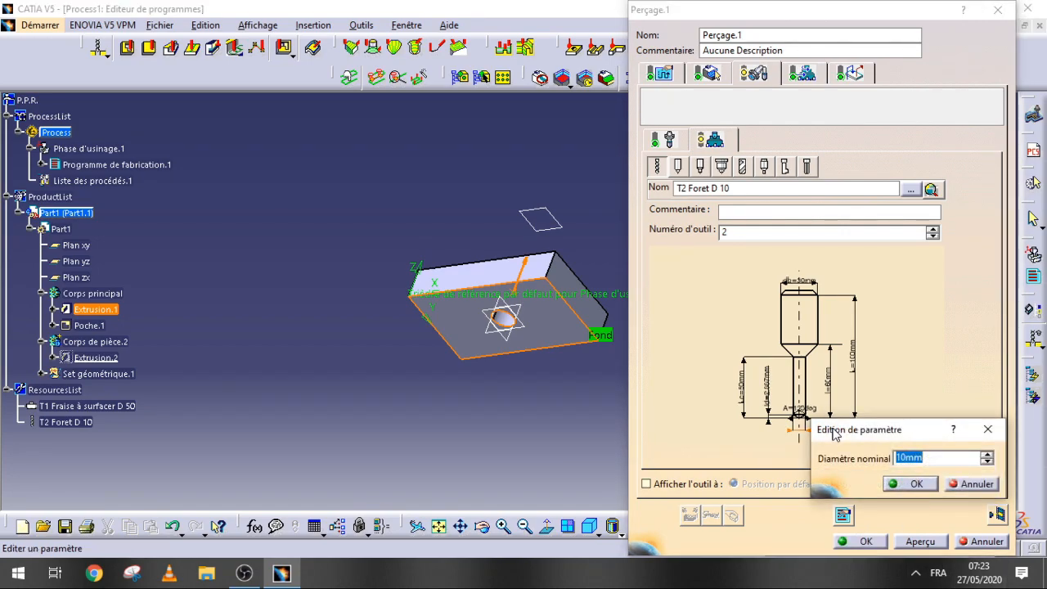
{"action": "type", "text": "20"}
{"action": "key", "text": "Return"}
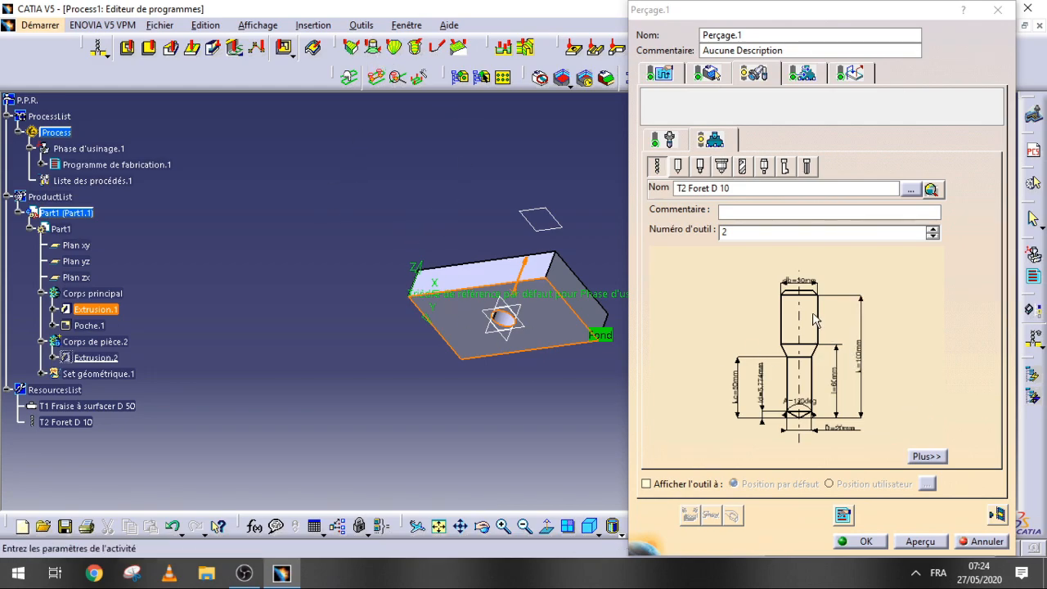
{"action": "left_click", "coordinate": [659, 140]}
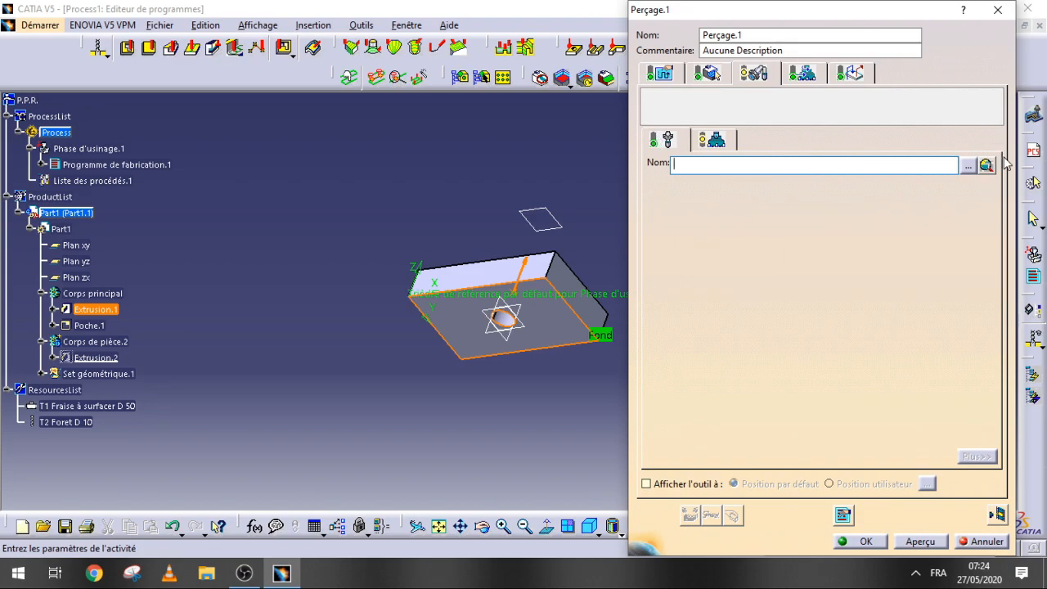
Step: Define the drilling's Approche macro as an axial motion starting from the safety plane above the block
{"action": "left_click", "coordinate": [855, 73]}
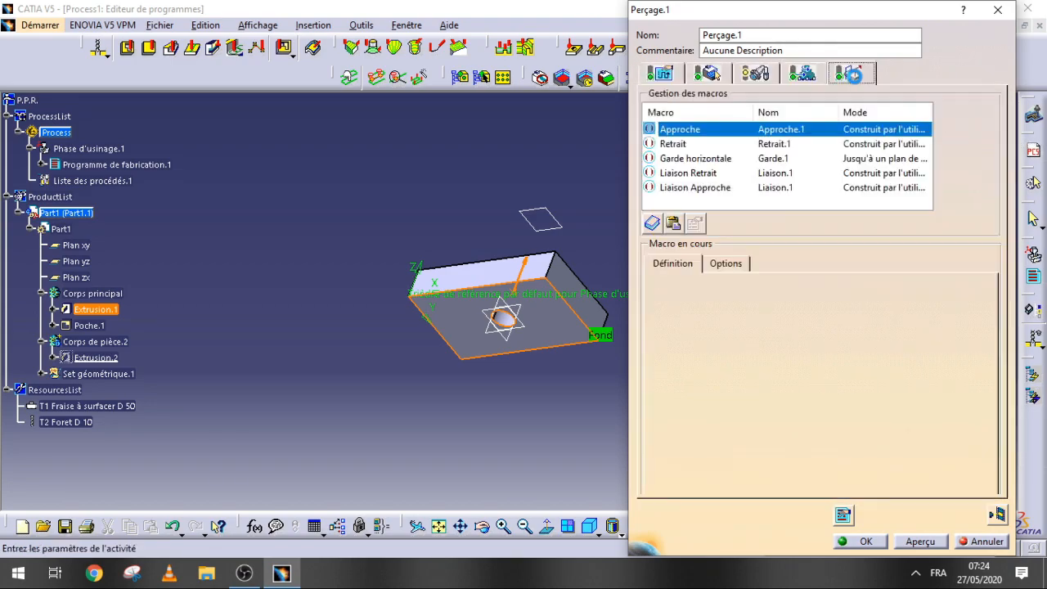
{"action": "left_click", "coordinate": [871, 130]}
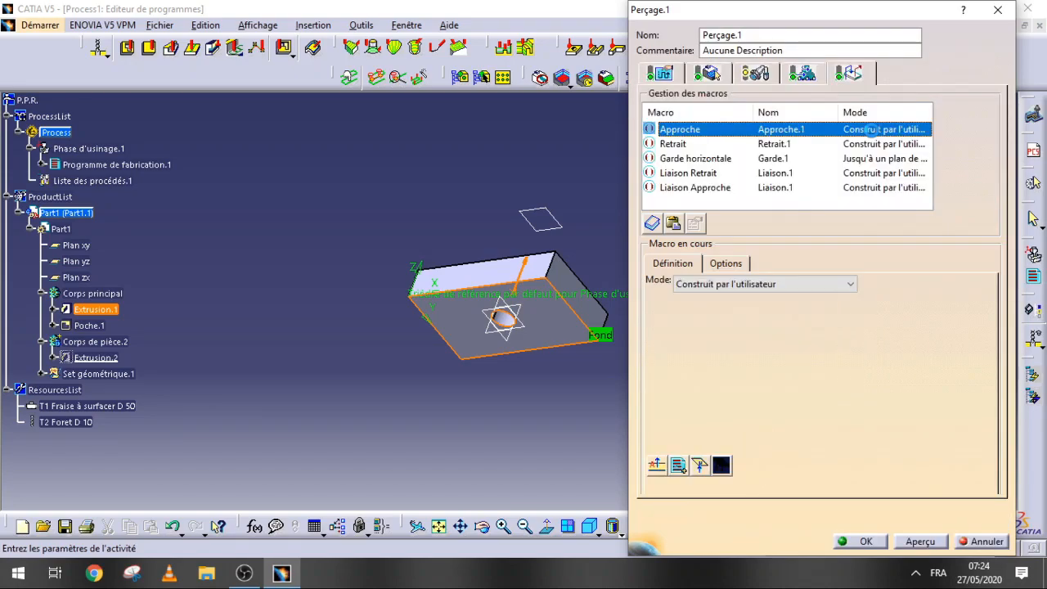
{"action": "right_click", "coordinate": [873, 135]}
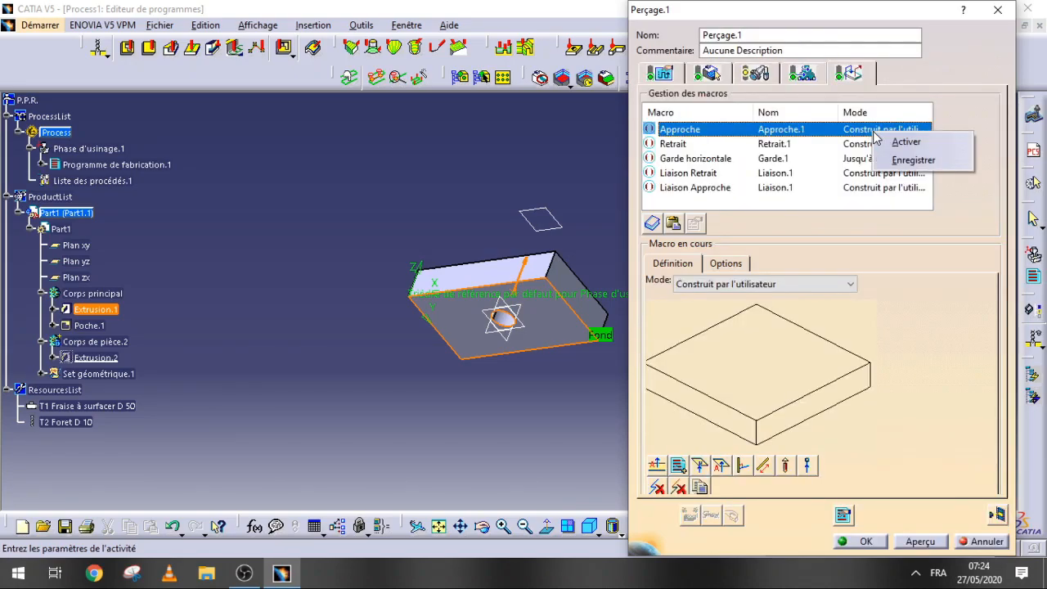
{"action": "left_click", "coordinate": [855, 129]}
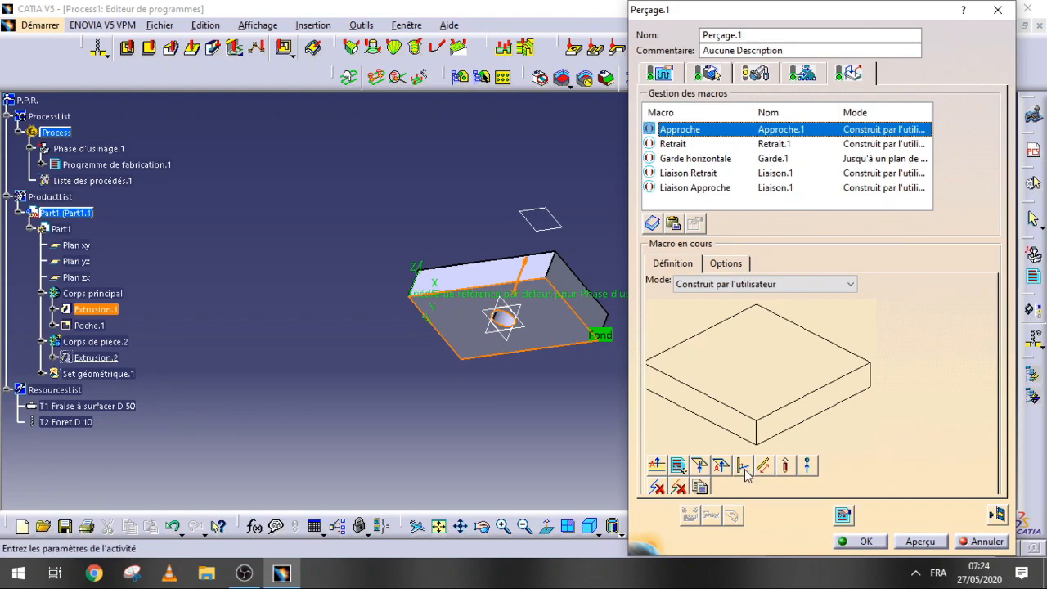
{"action": "left_click", "coordinate": [720, 465]}
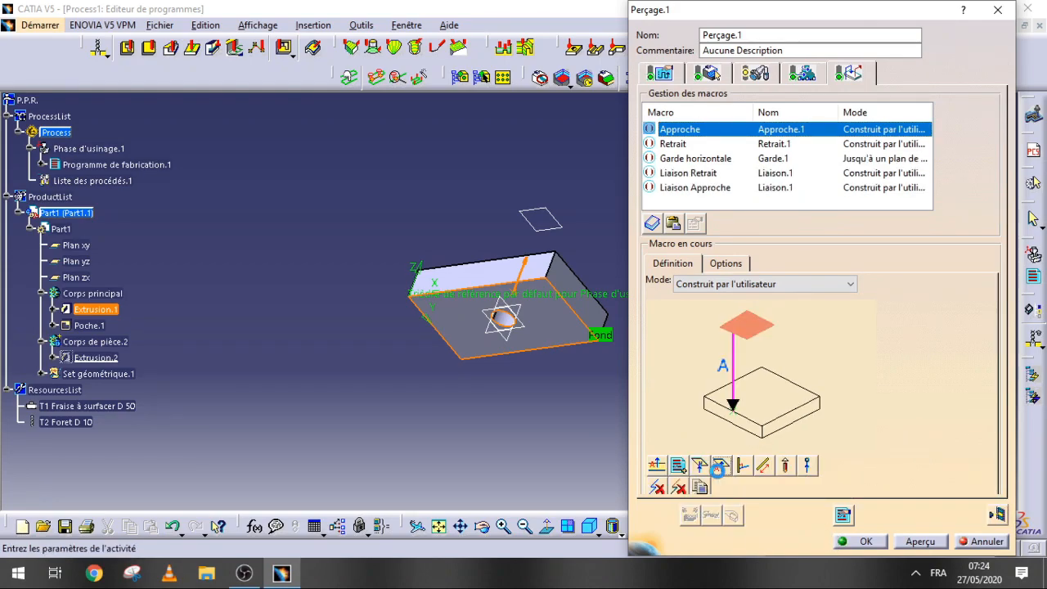
{"action": "left_click", "coordinate": [749, 318]}
{"action": "left_click", "coordinate": [539, 217]}
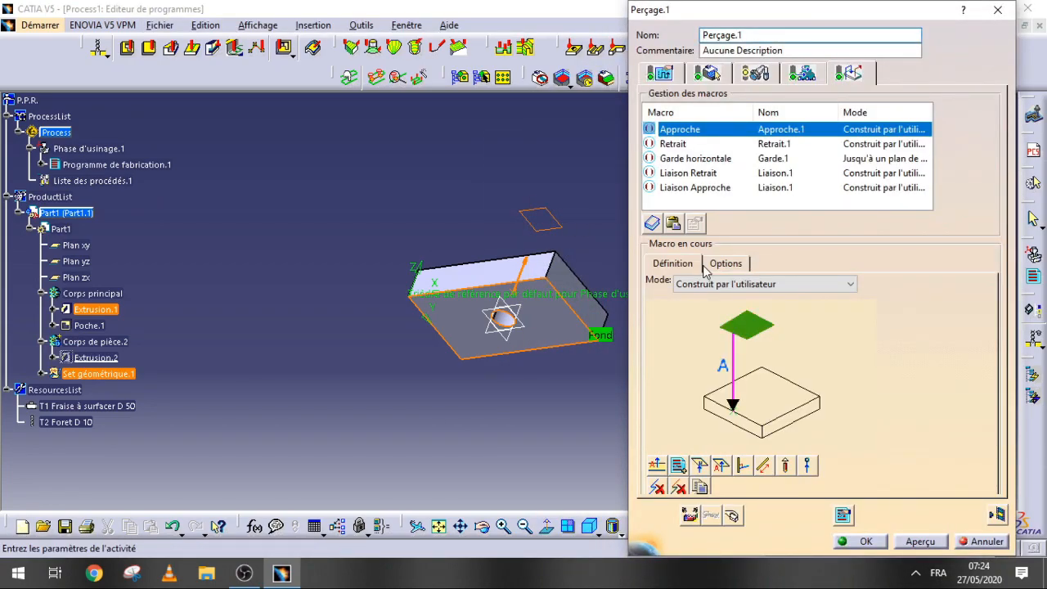
Step: Define the drilling's Retrait macro as an axial motion up to the safety plane
{"action": "left_click", "coordinate": [865, 145]}
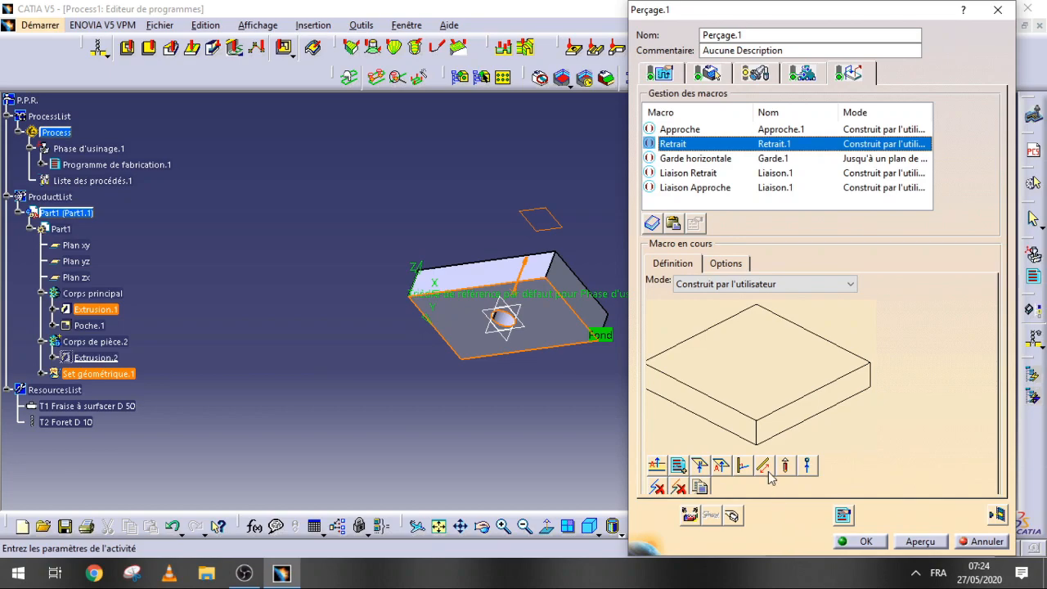
{"action": "left_click", "coordinate": [761, 331]}
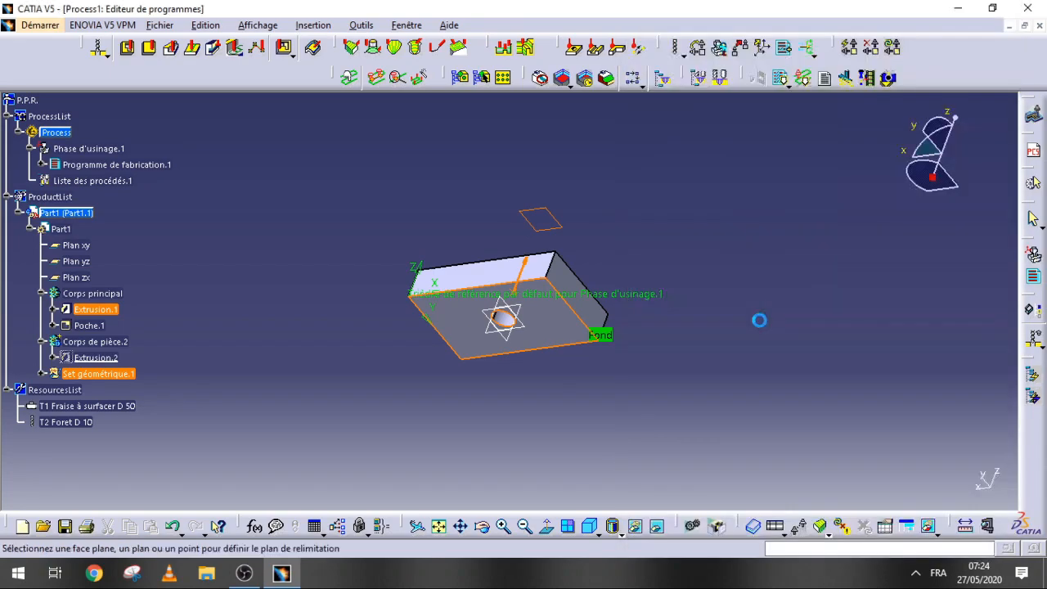
{"action": "left_click", "coordinate": [543, 216]}
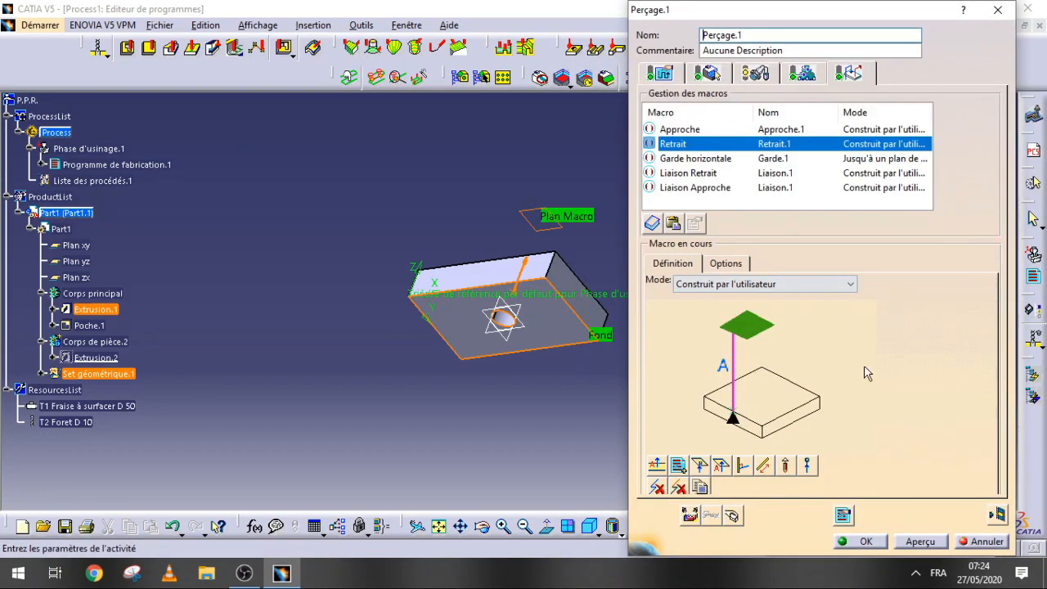
Step: Activate the drilling operation's Approche and Retrait macros
{"action": "right_click", "coordinate": [790, 129]}
{"action": "left_click", "coordinate": [823, 136]}
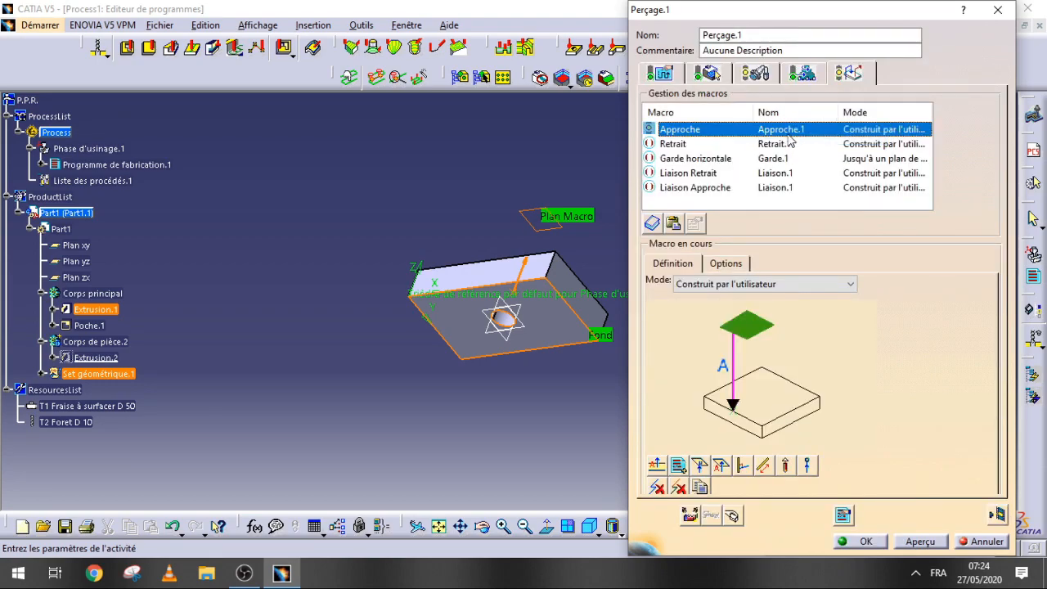
{"action": "right_click", "coordinate": [781, 144]}
{"action": "left_click", "coordinate": [813, 149]}
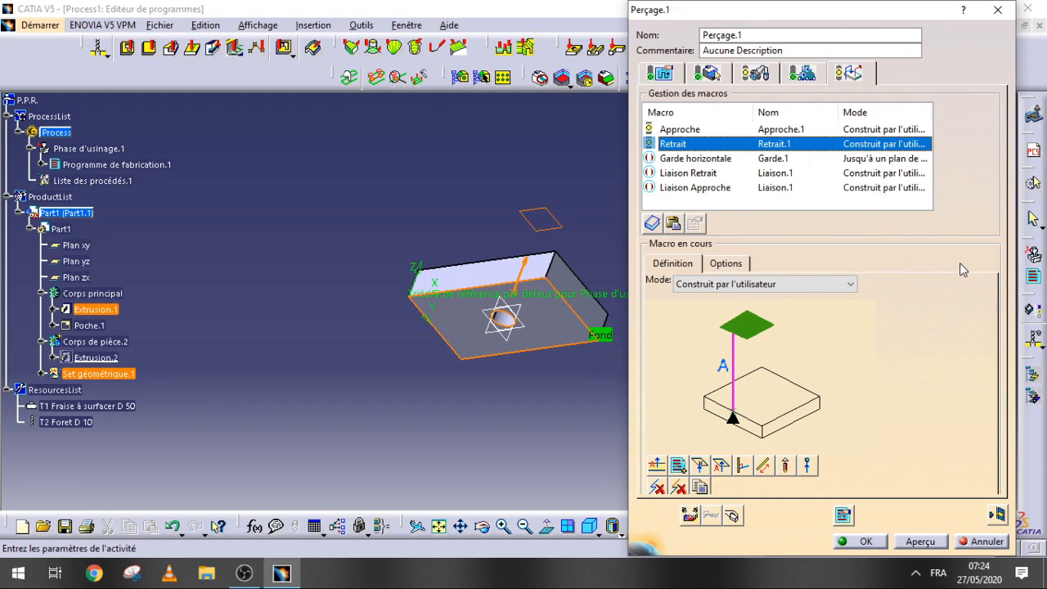
Step: Select the block's top face as the drilling operation's upper surface and accept the face selection
{"action": "left_click", "coordinate": [661, 74]}
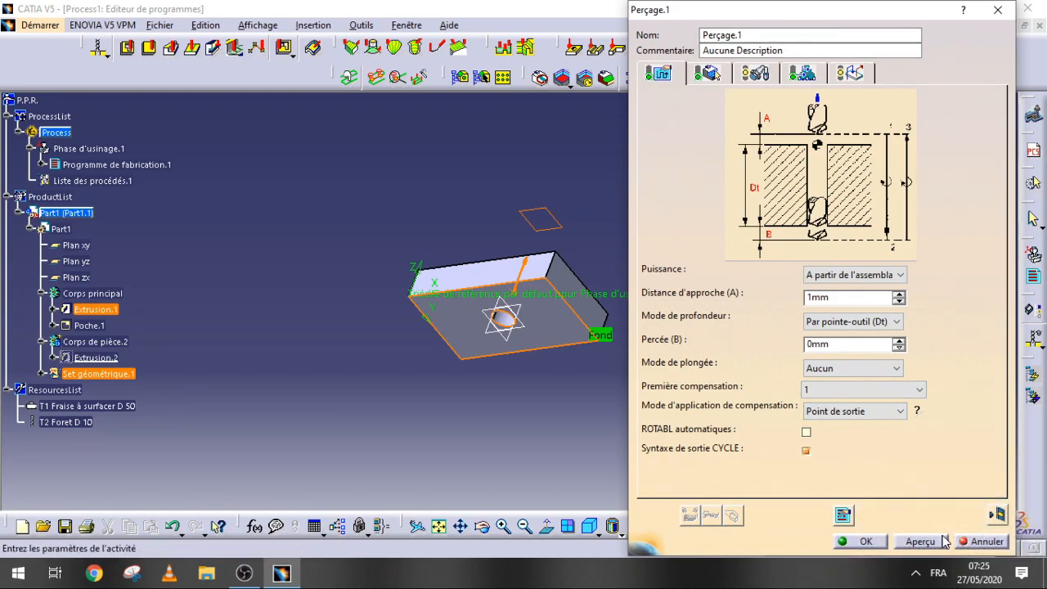
{"action": "left_click", "coordinate": [708, 73]}
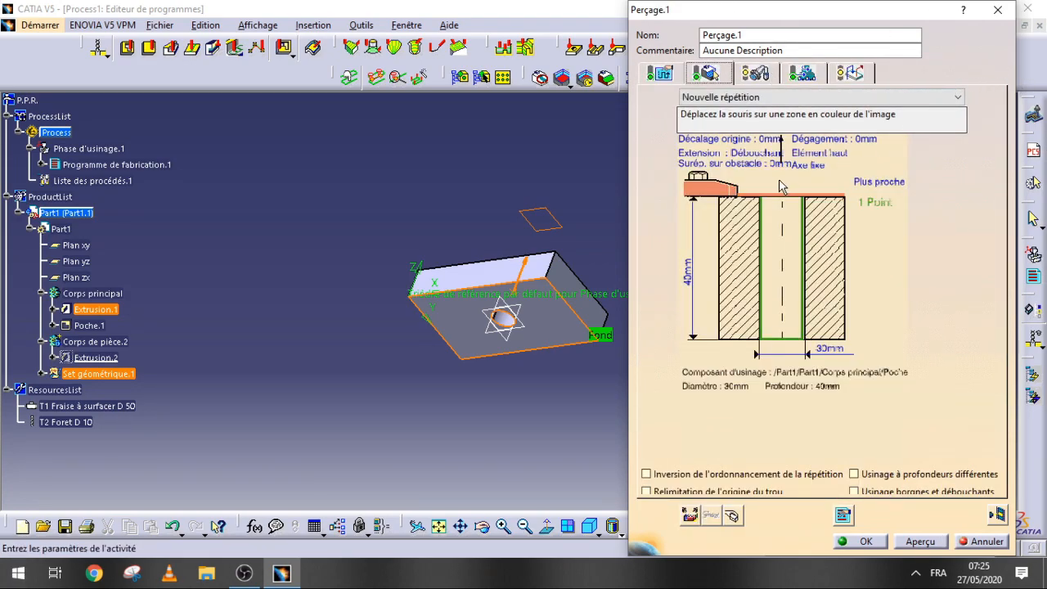
{"action": "left_click", "coordinate": [481, 526]}
{"action": "left_click_drag", "start_coordinate": [401, 409], "coordinate": [499, 351]}
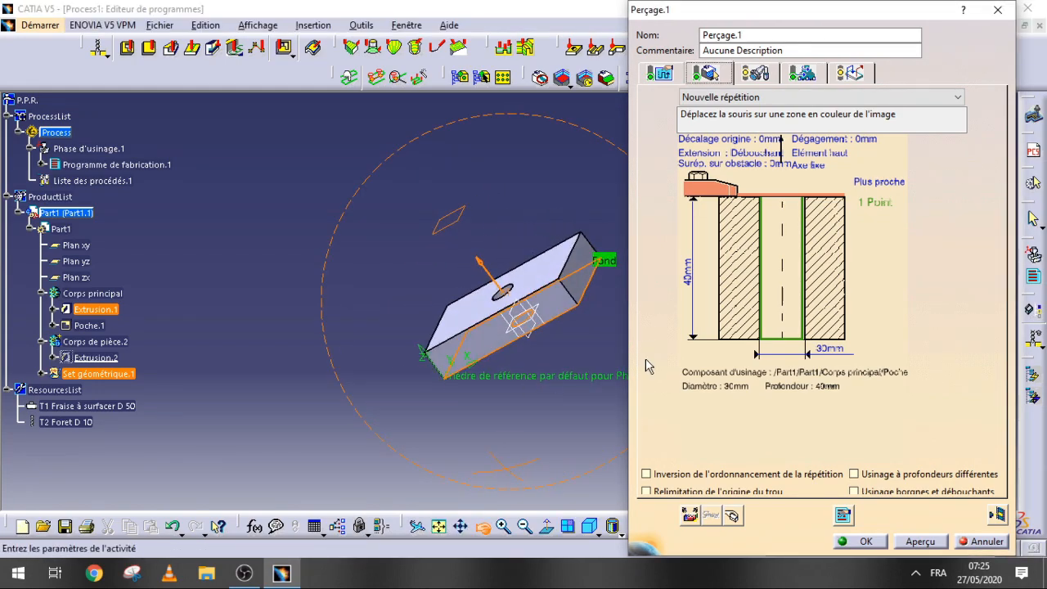
{"action": "left_click", "coordinate": [785, 202]}
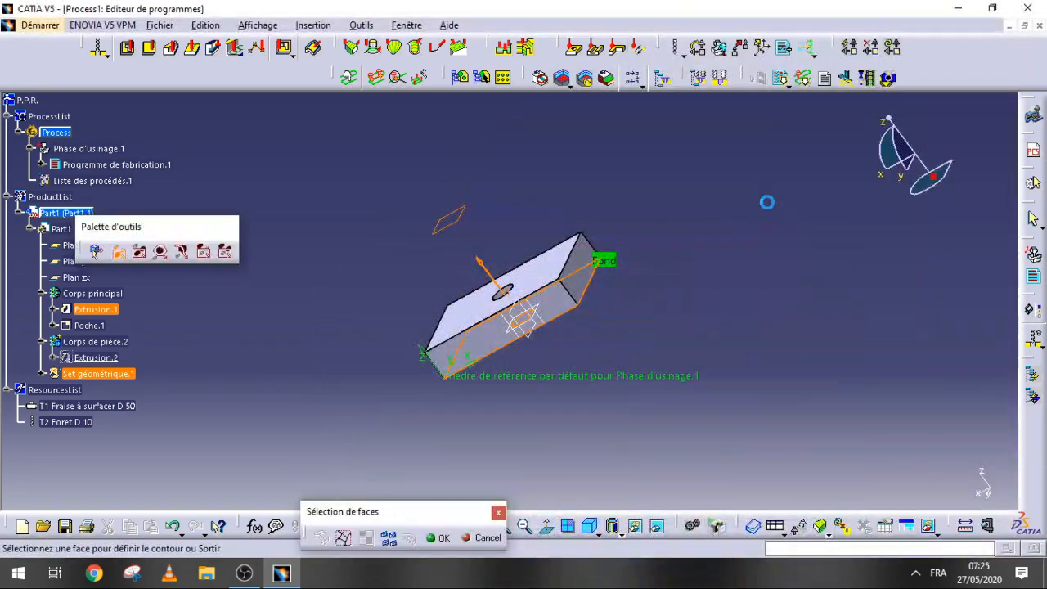
{"action": "left_click", "coordinate": [550, 260]}
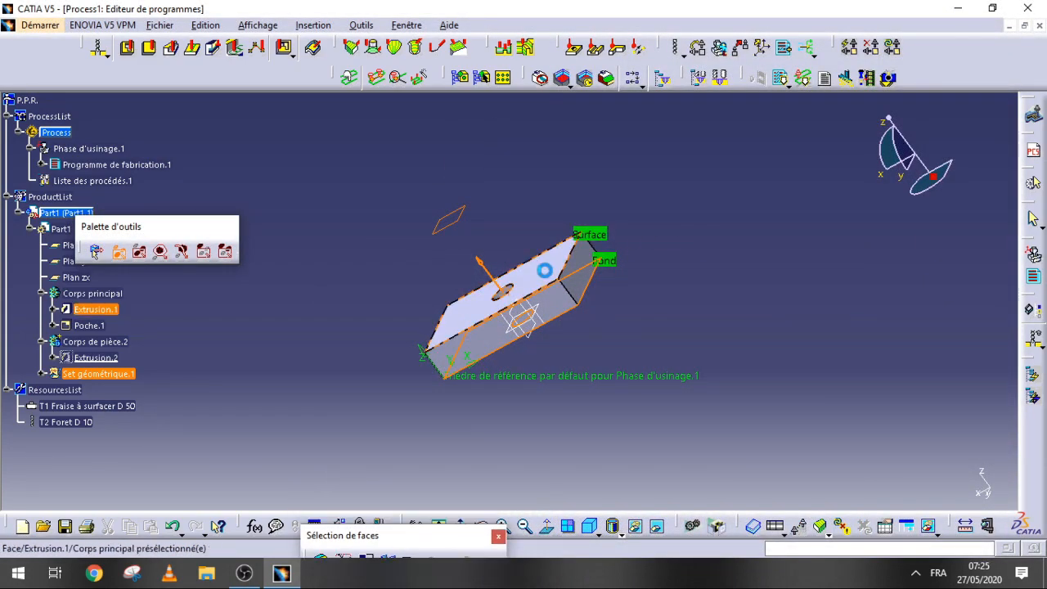
{"action": "left_click_drag", "start_coordinate": [458, 536], "coordinate": [365, 360]}
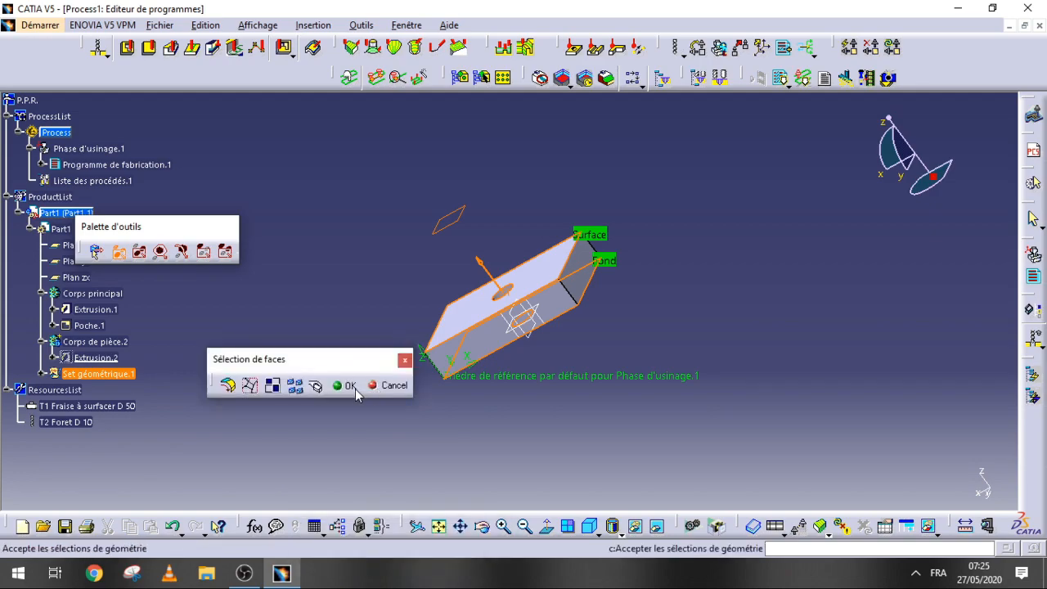
{"action": "left_click", "coordinate": [350, 385]}
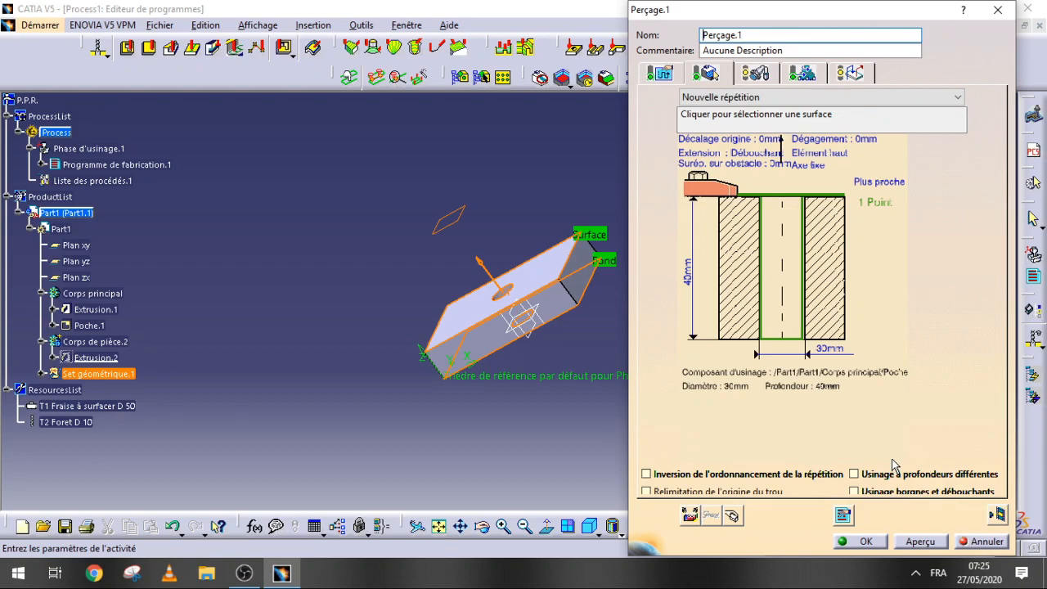
Step: Review the drilling parameters and choose Par pointe-outil (Dt) as the depth mode
{"action": "left_click", "coordinate": [801, 73]}
{"action": "left_click", "coordinate": [754, 73]}
{"action": "left_click", "coordinate": [711, 73]}
{"action": "left_click", "coordinate": [661, 73]}
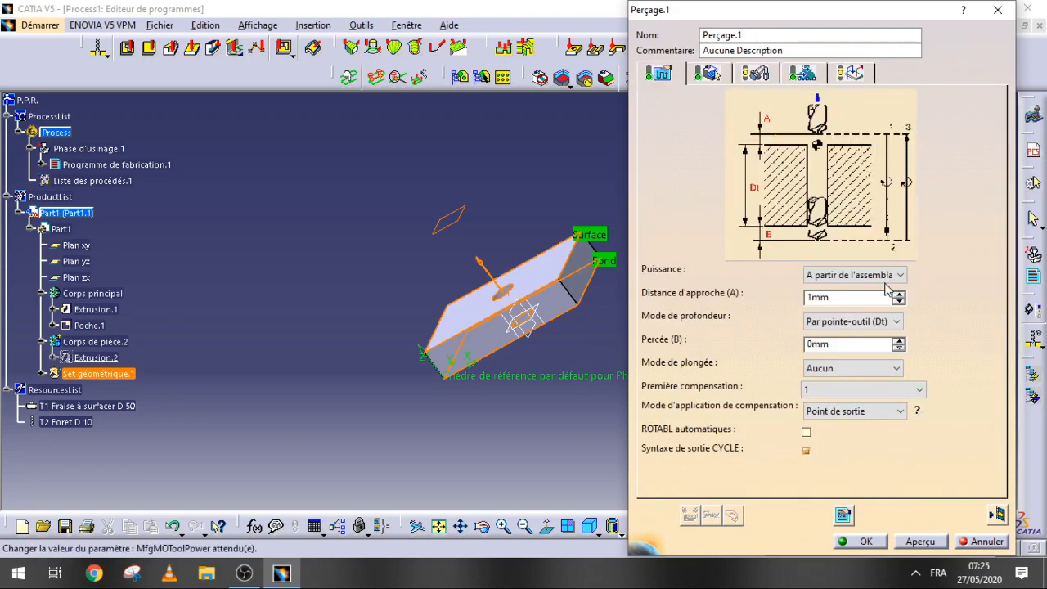
{"action": "left_click", "coordinate": [887, 323]}
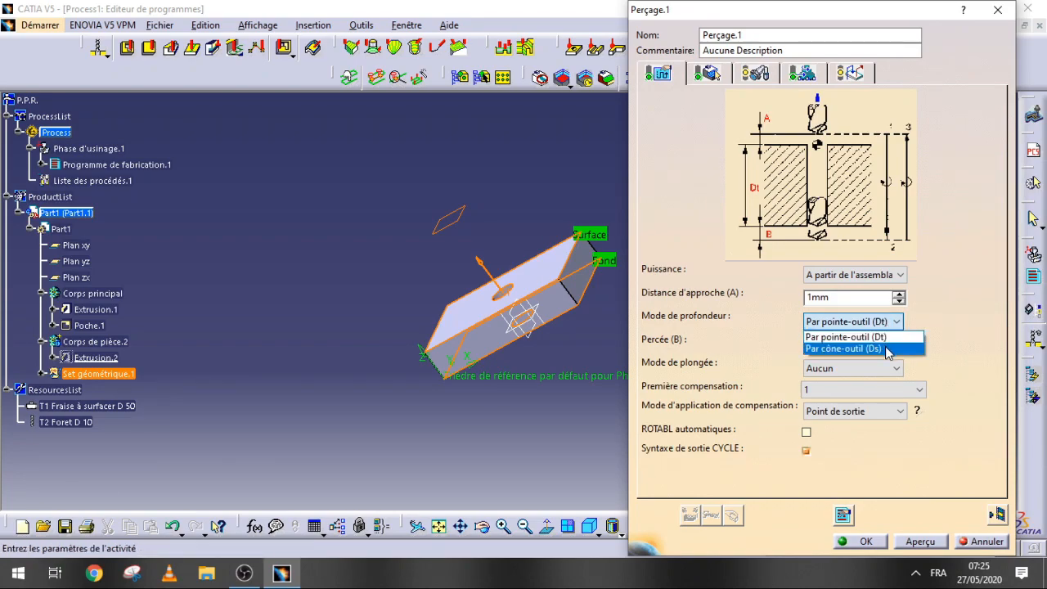
{"action": "left_click", "coordinate": [886, 336]}
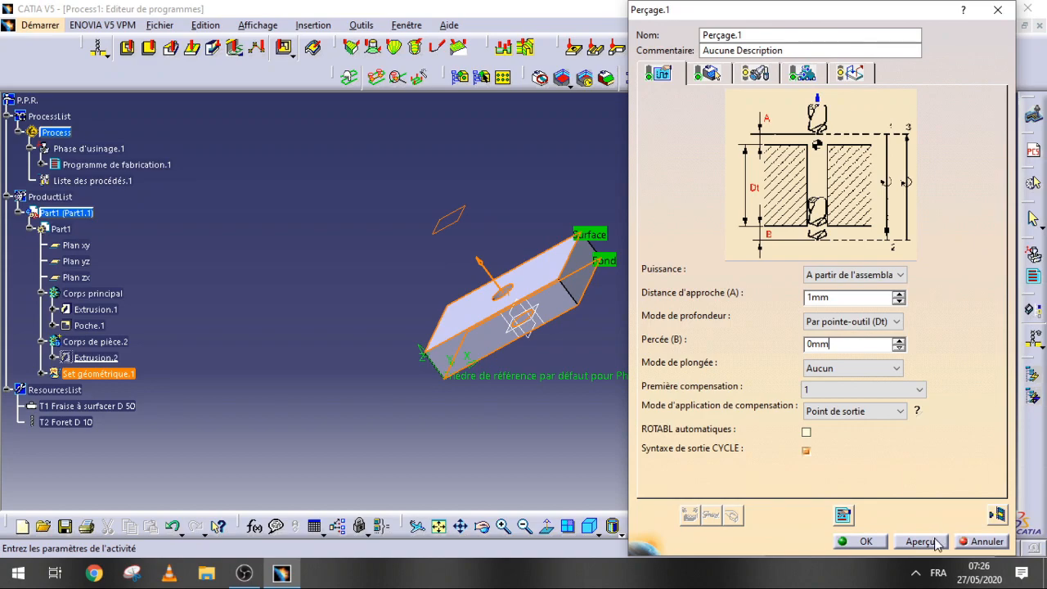
Step: Verify the drilling operation, then compute its tool path and play the material-removal video simulation
{"action": "left_click", "coordinate": [996, 516]}
{"action": "left_click", "coordinate": [564, 319]}
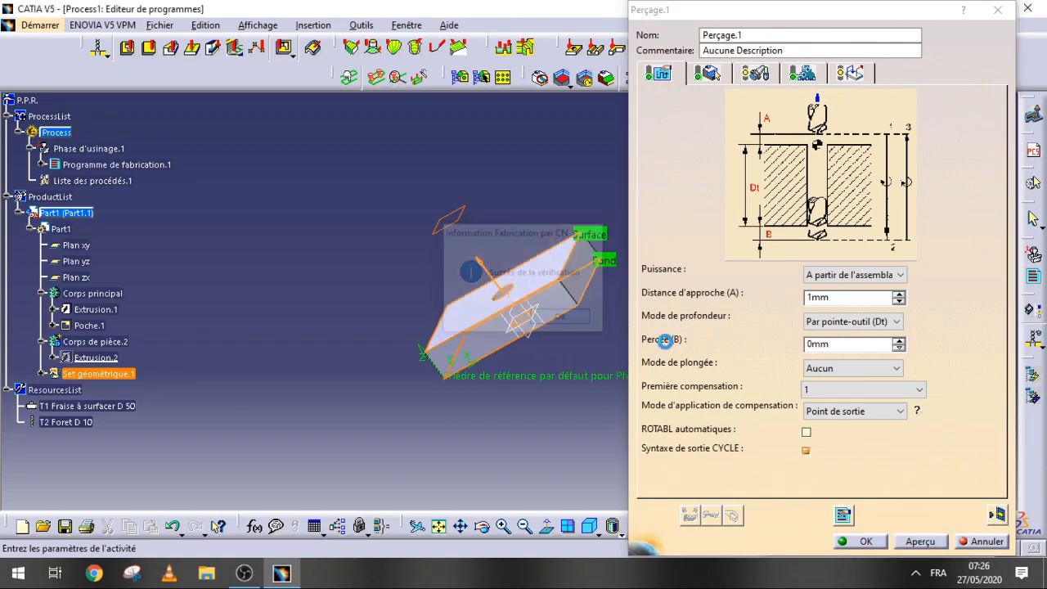
{"action": "left_click", "coordinate": [998, 514]}
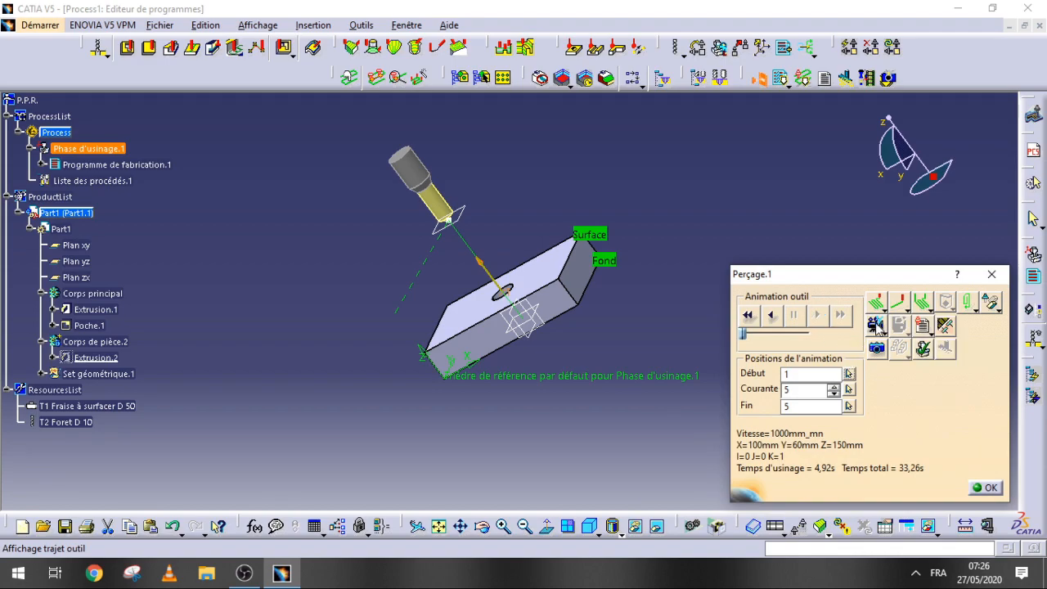
{"action": "left_click", "coordinate": [876, 325]}
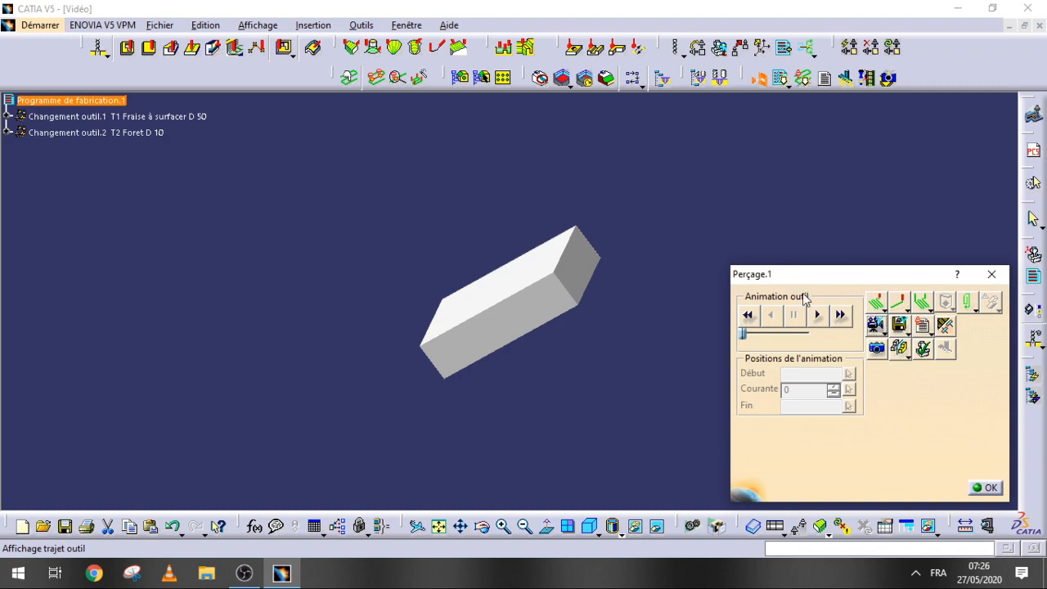
{"action": "left_click", "coordinate": [817, 314]}
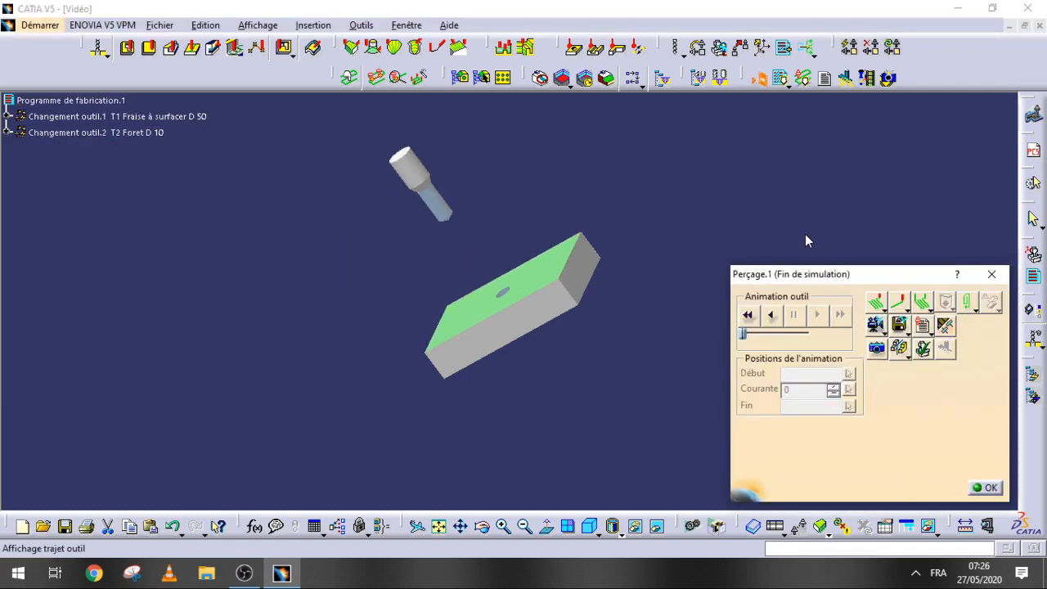
{"action": "left_click", "coordinate": [984, 488]}
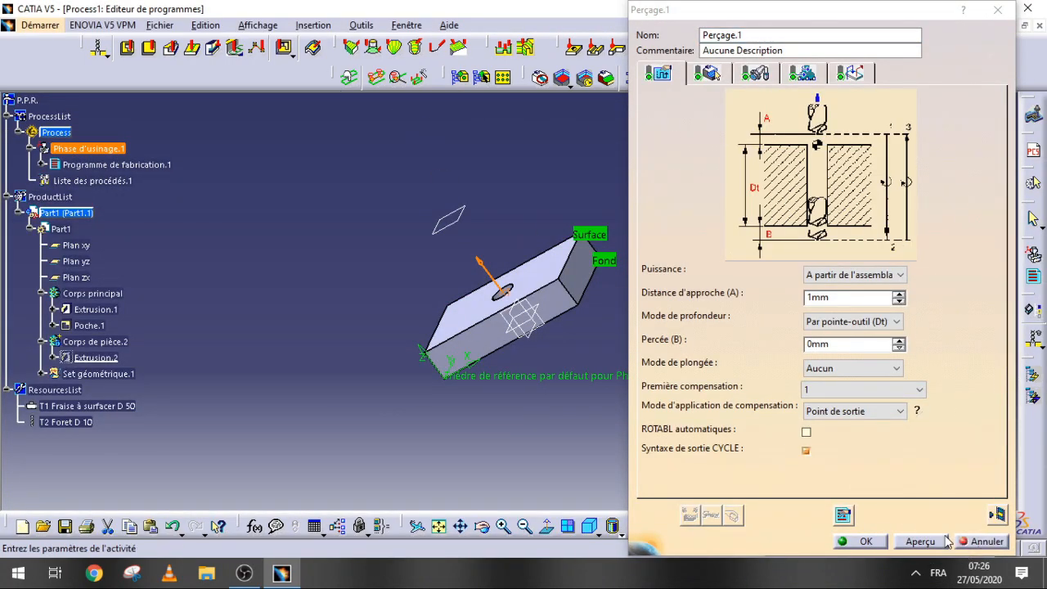
Step: Reopen the drilling tool path replay and load its video simulation again
{"action": "left_click", "coordinate": [994, 515]}
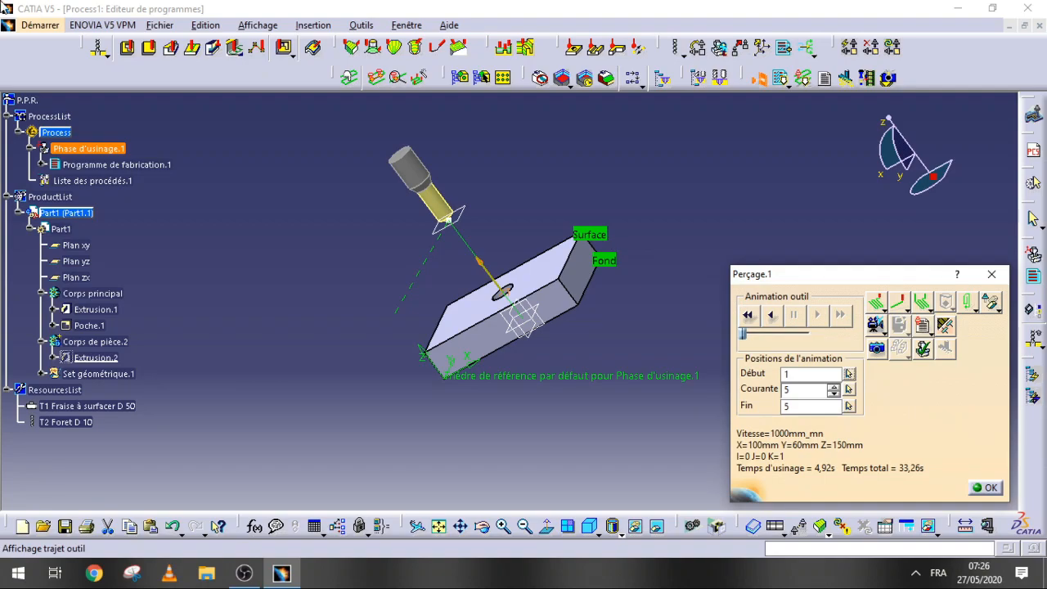
{"action": "left_click", "coordinate": [312, 24]}
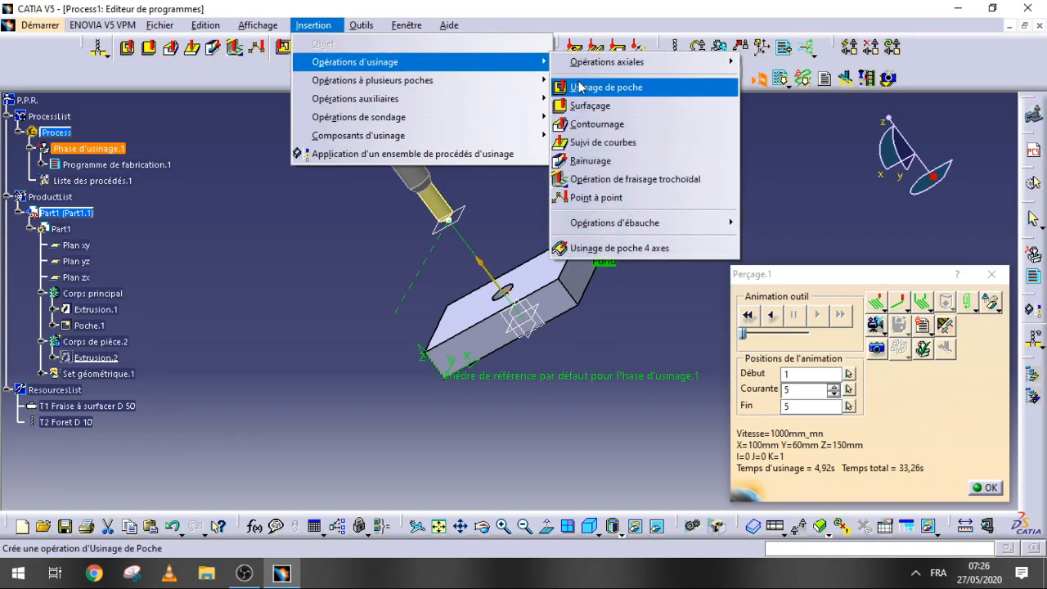
{"action": "mouse_move", "coordinate": [642, 63]}
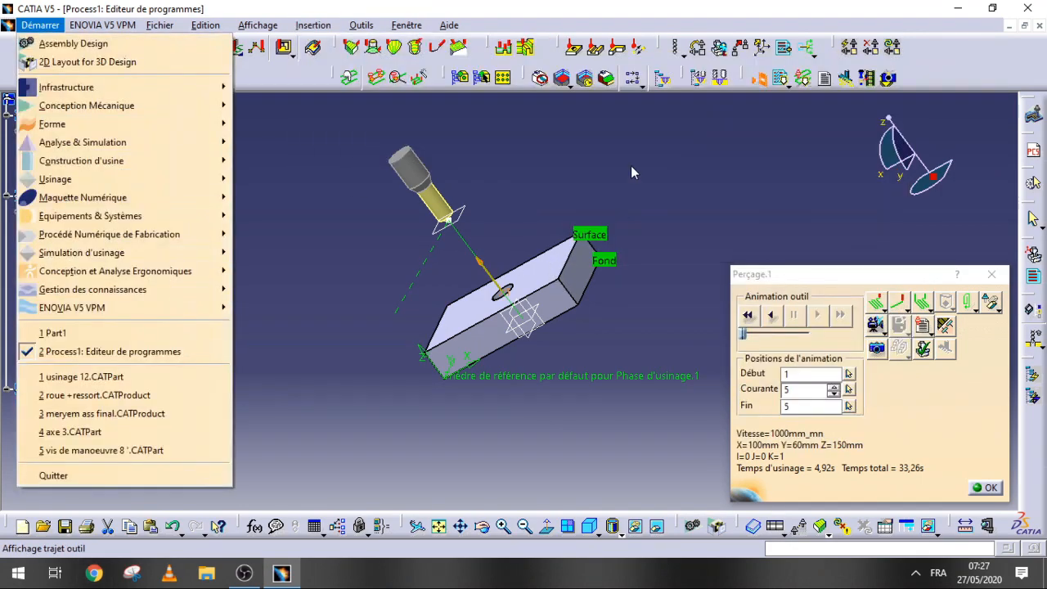
{"action": "left_click", "coordinate": [630, 167]}
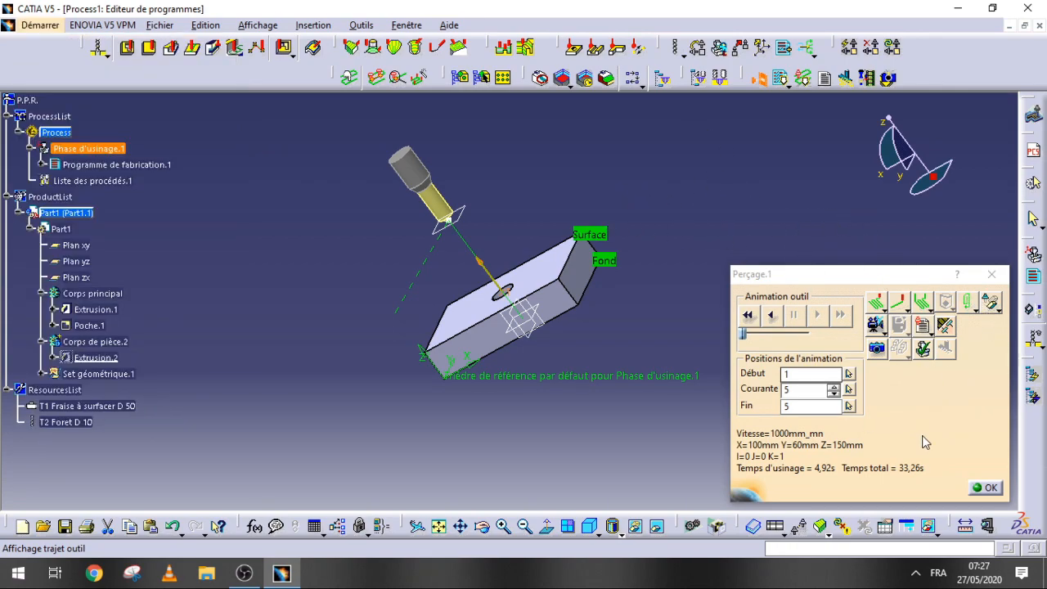
{"action": "left_click", "coordinate": [876, 324]}
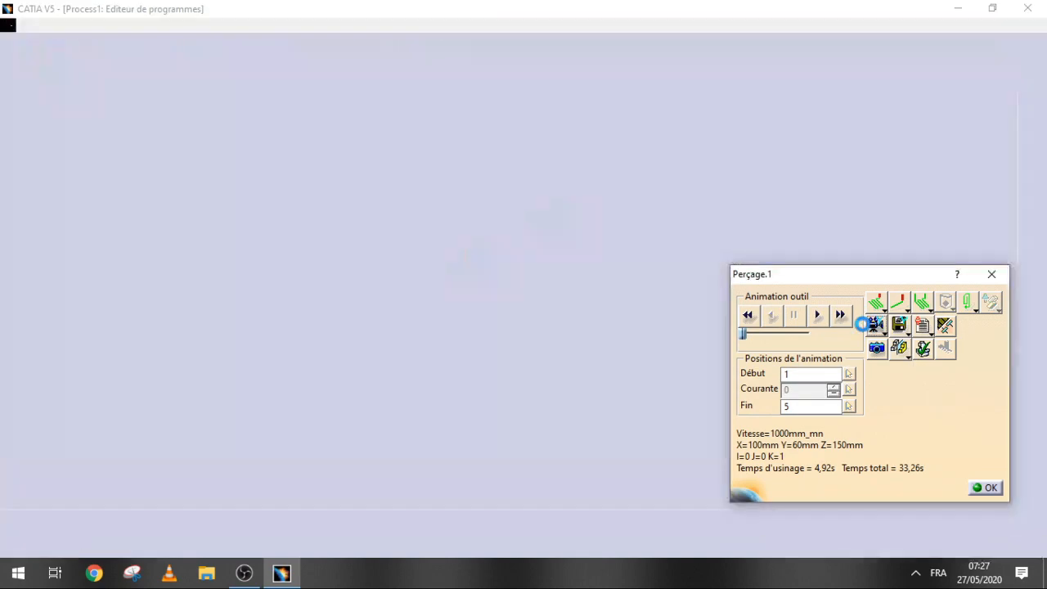